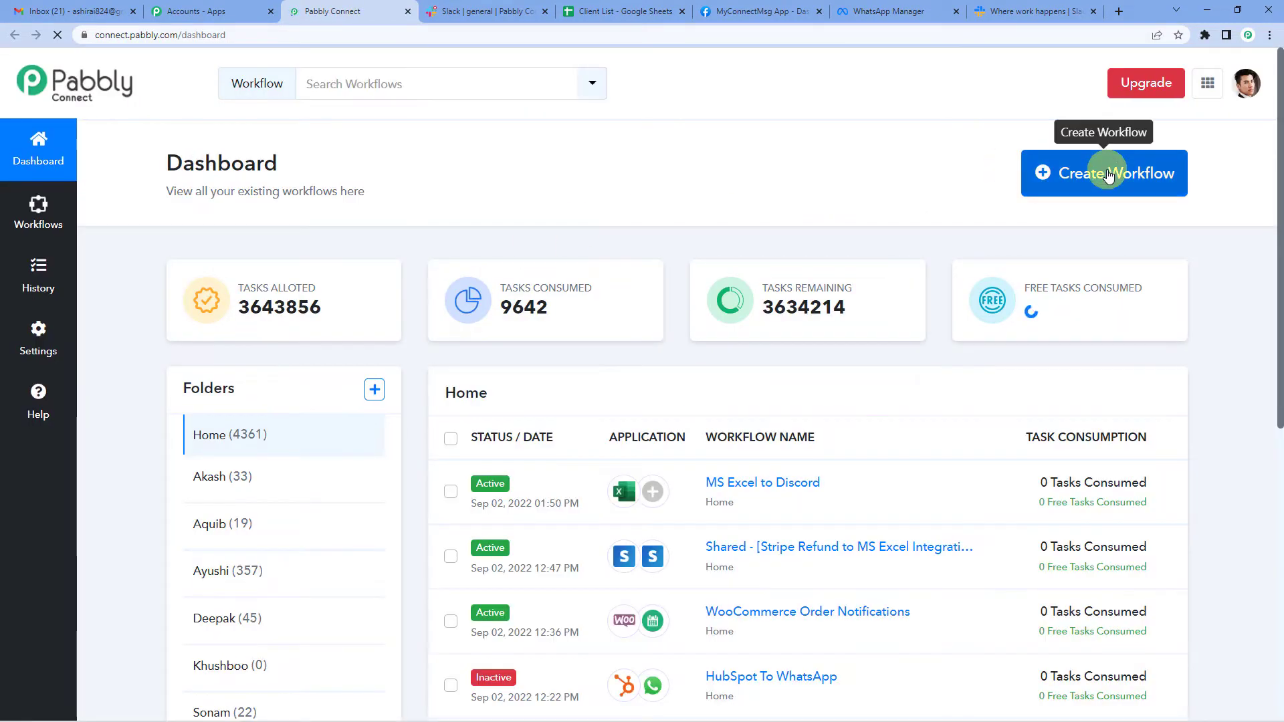
- Create a new workflow named Slack To WhatsApp
{"action": "left_click", "coordinate": [1096, 172]}
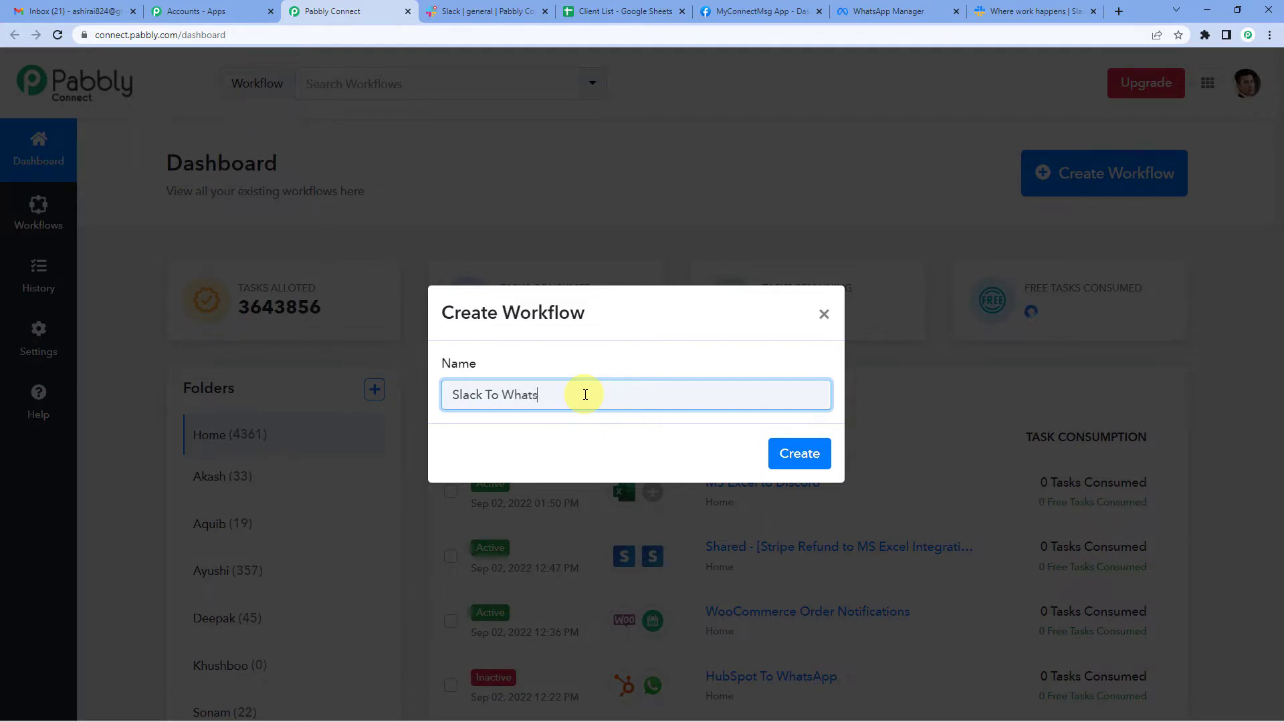
{"action": "left_click", "coordinate": [796, 451]}
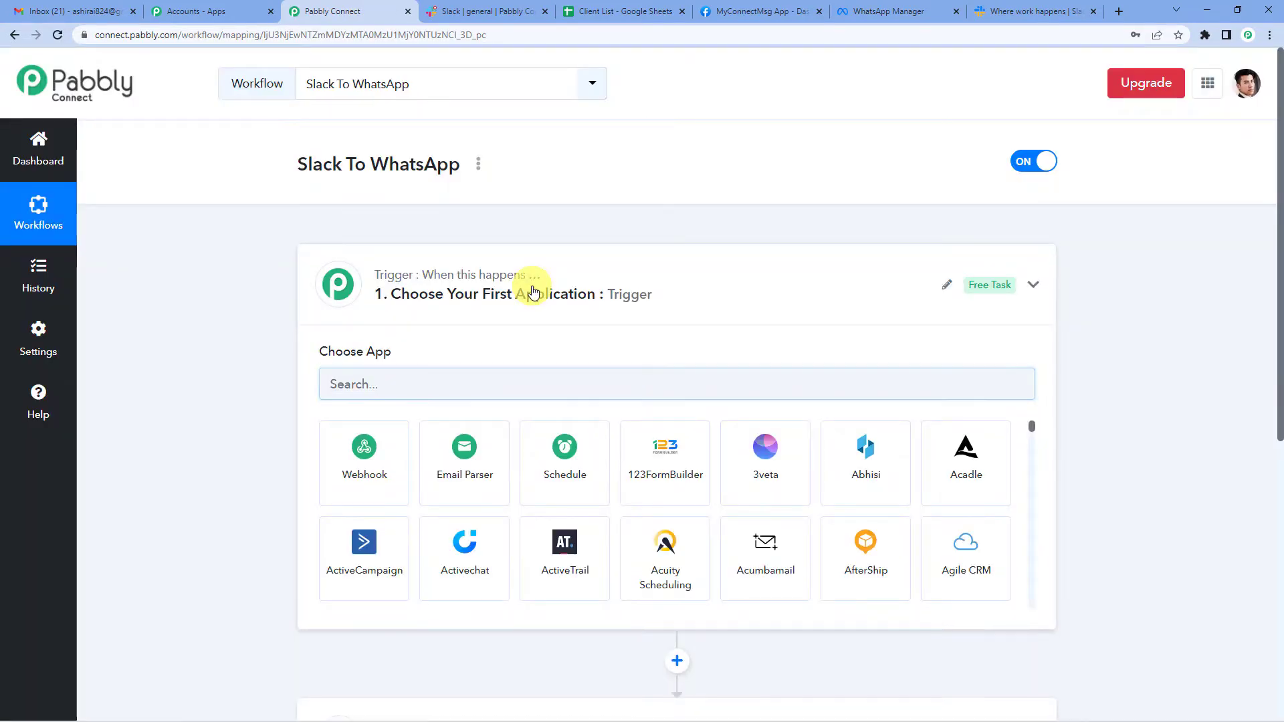
{"action": "left_click", "coordinate": [531, 287]}
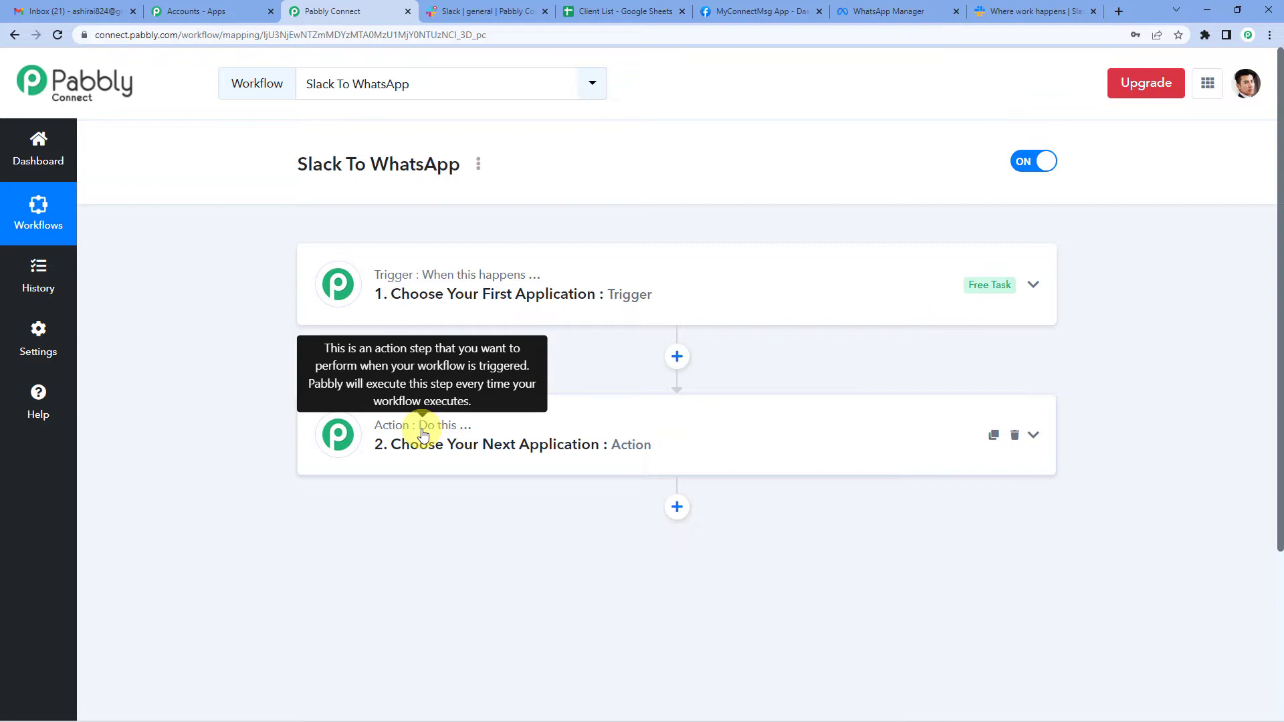
- Set the workflow's trigger app to Slack with New Message as the trigger event
{"action": "left_click", "coordinate": [479, 299]}
{"action": "left_click", "coordinate": [420, 386]}
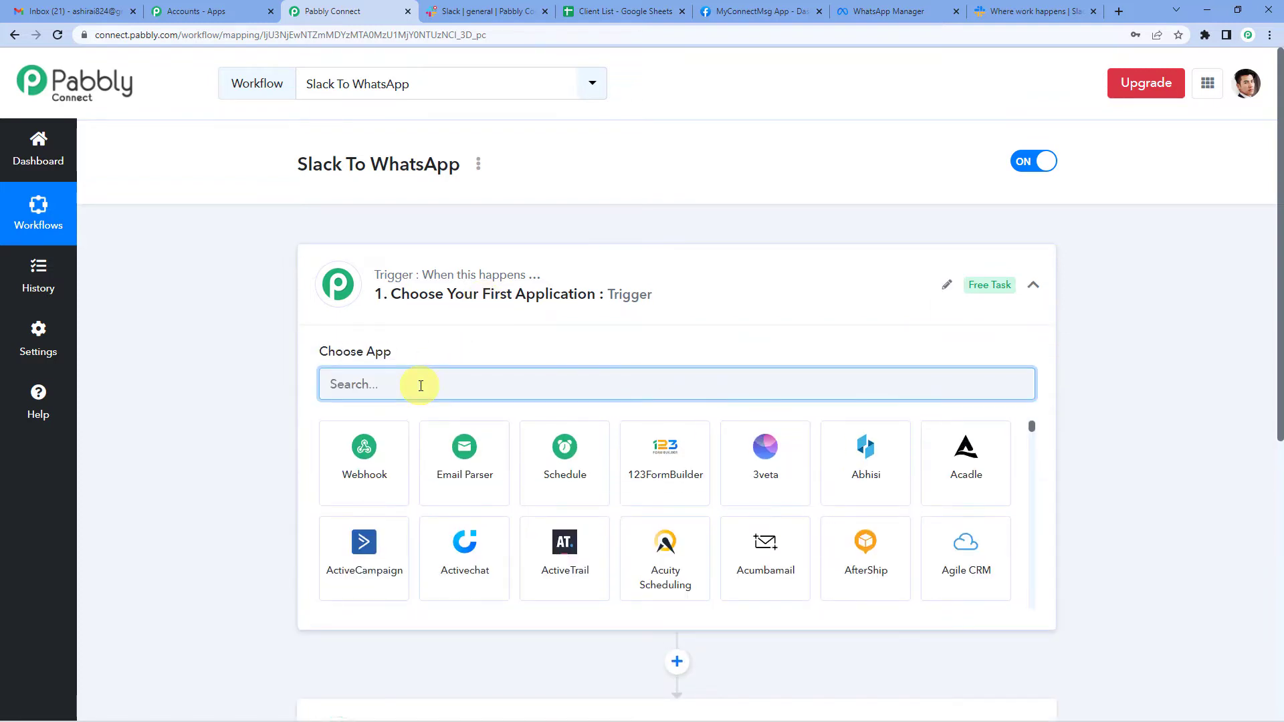
{"action": "type", "text": "slac"}
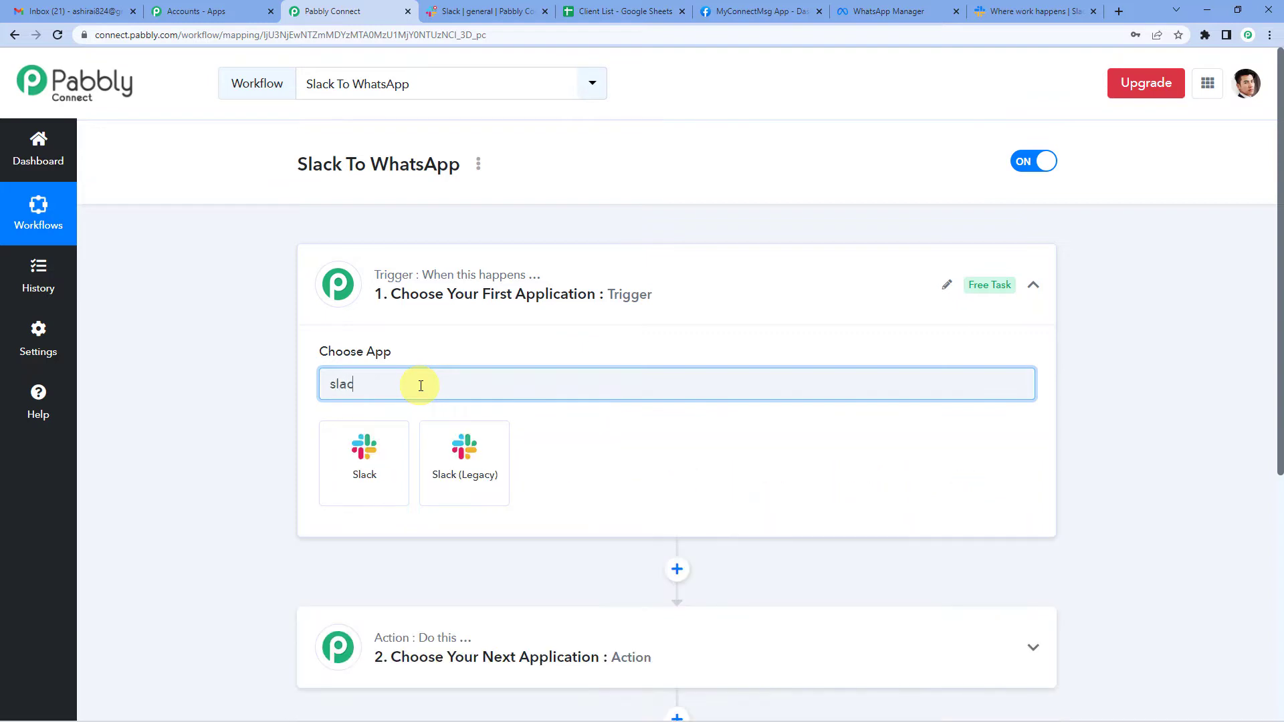
{"action": "left_click", "coordinate": [385, 494]}
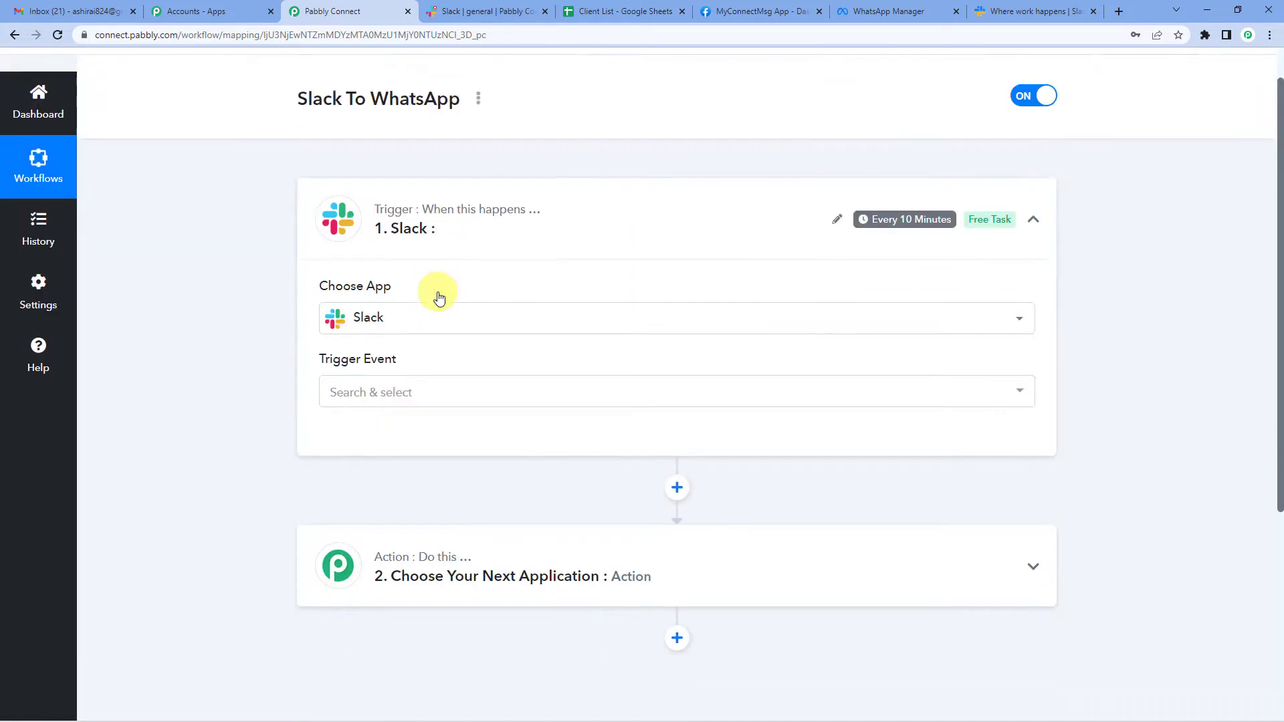
{"action": "scroll", "coordinate": [402, 314], "scroll_direction": "down", "scroll_amount": 1}
{"action": "left_click", "coordinate": [396, 323]}
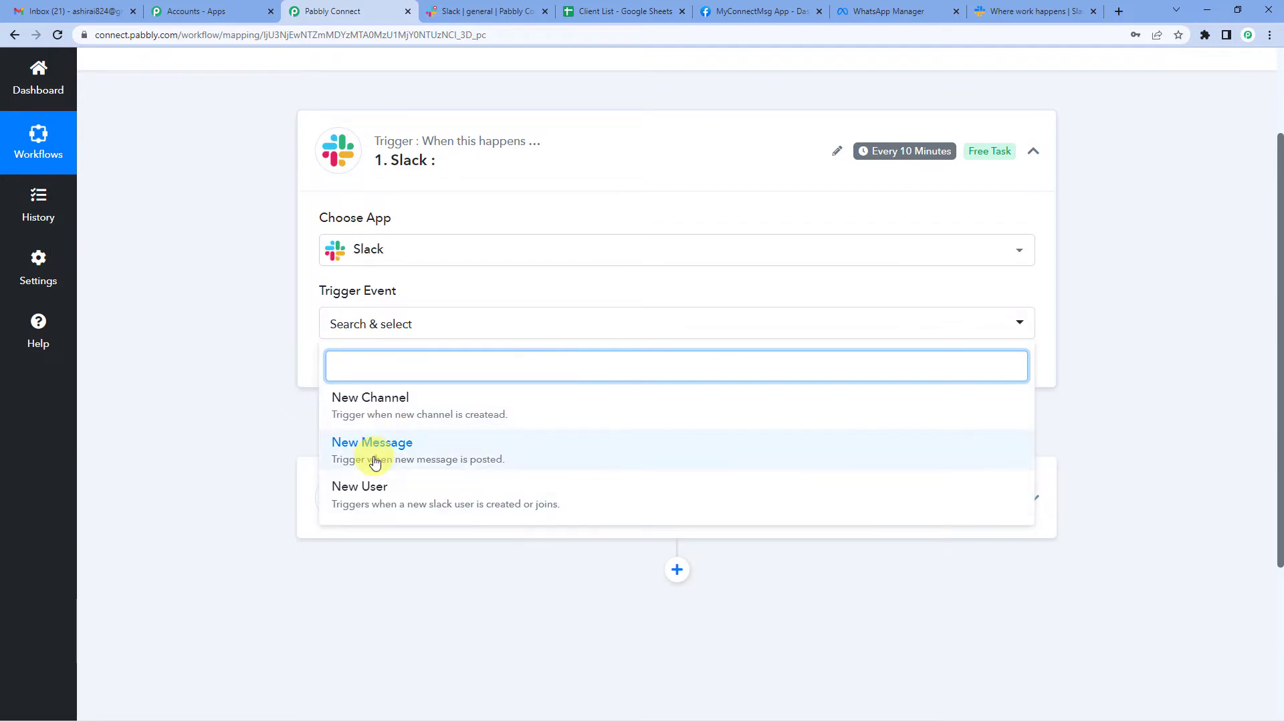
{"action": "left_click", "coordinate": [476, 459]}
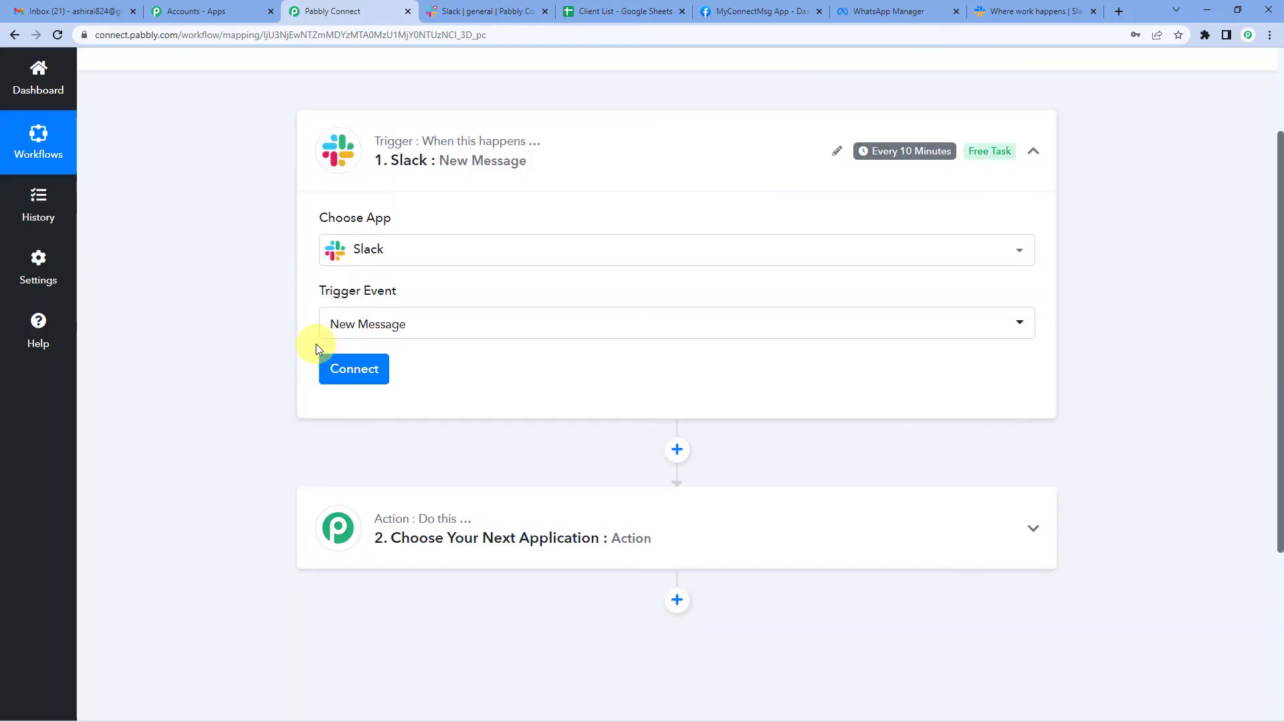
- Start adding a new Slack connection for the trigger, using the user token type
{"action": "left_click", "coordinate": [339, 373]}
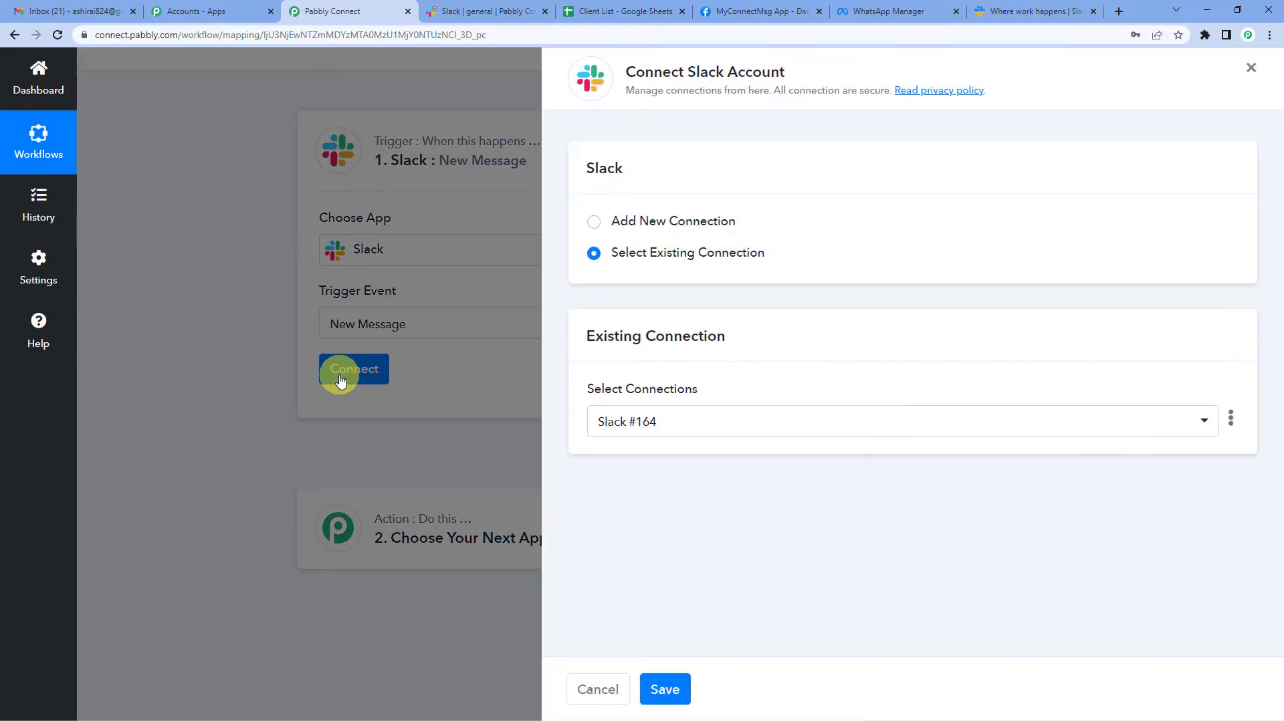
{"action": "left_click", "coordinate": [593, 222]}
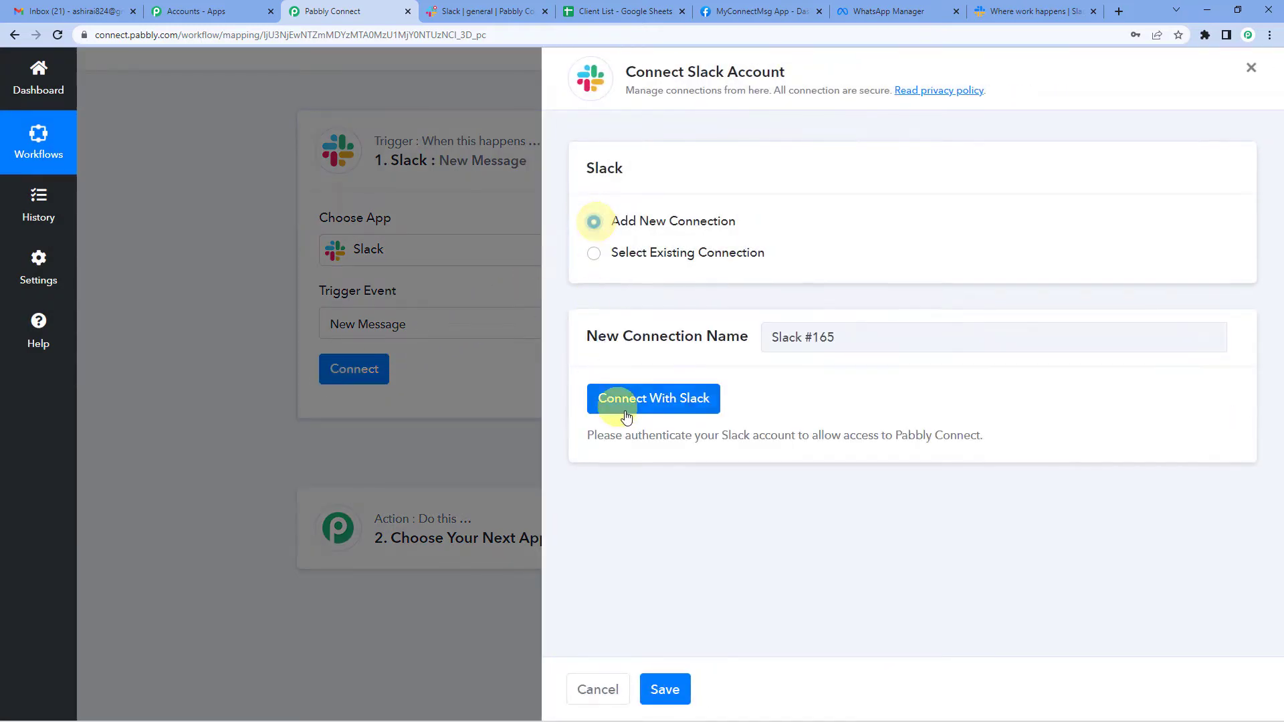
{"action": "left_click", "coordinate": [633, 404]}
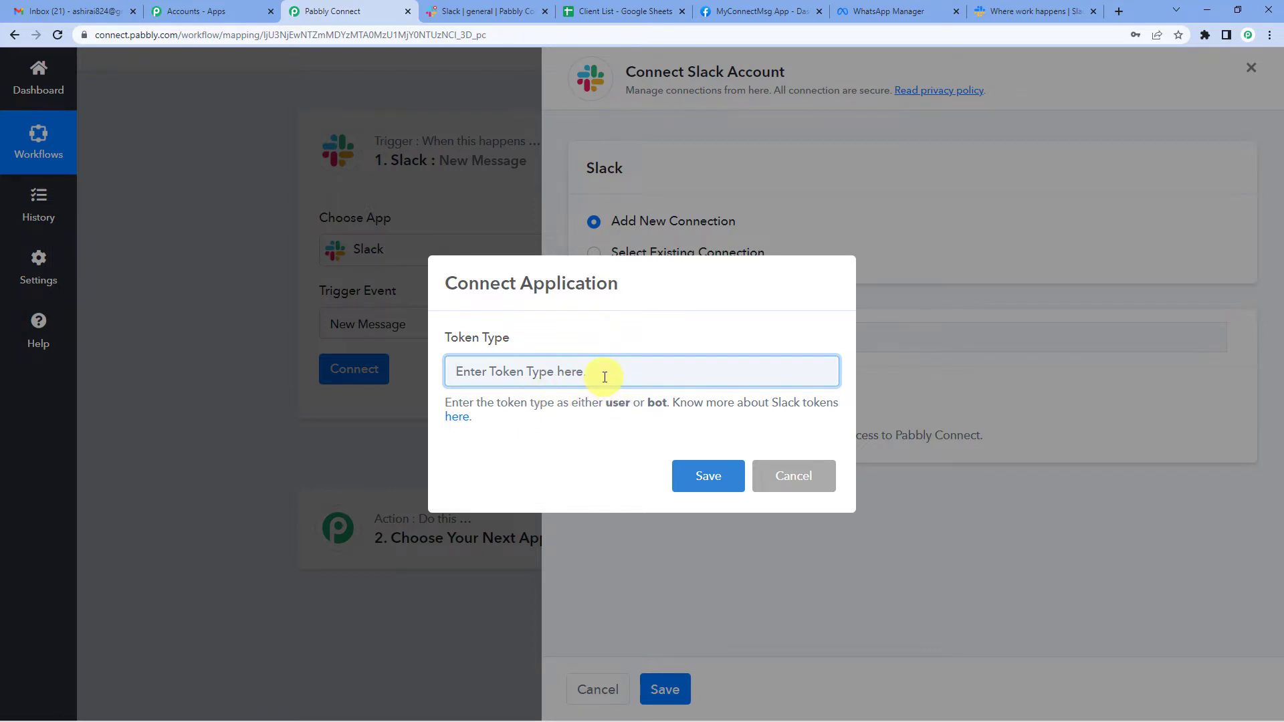
{"action": "type", "text": "U"}
{"action": "key", "text": "BackSpace"}
{"action": "type", "text": "US"}
{"action": "left_click", "coordinate": [707, 476]}
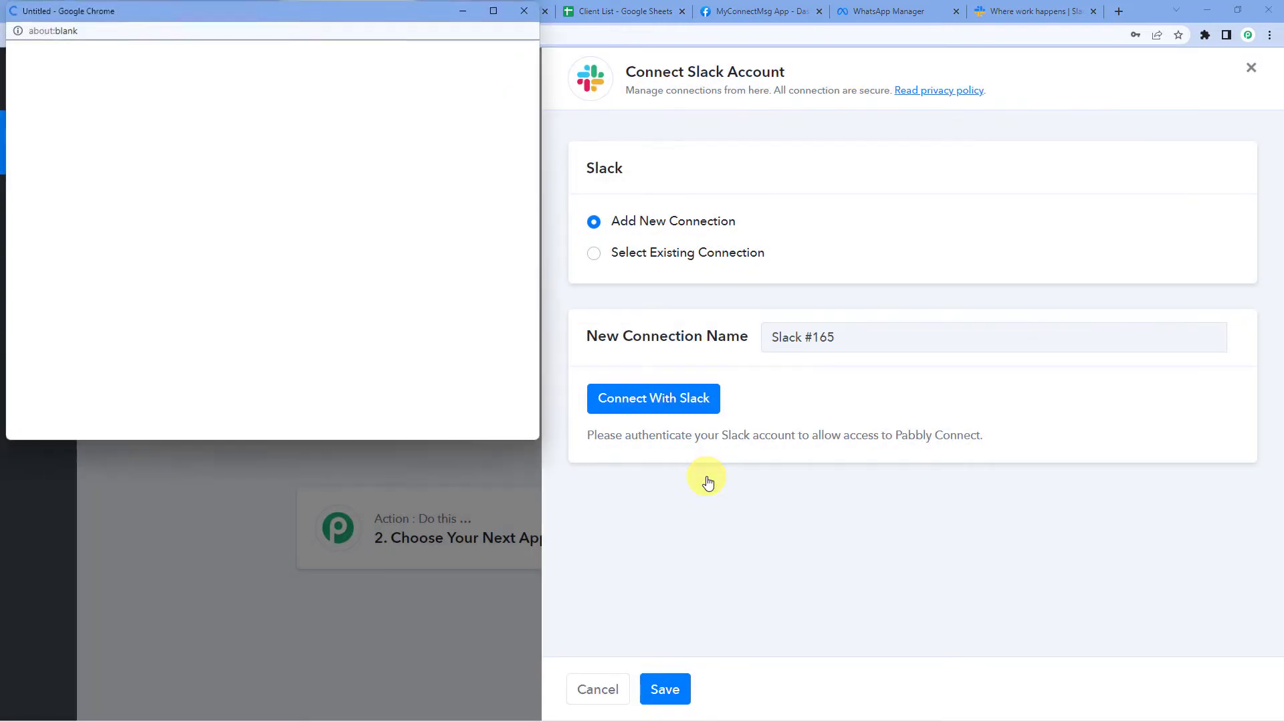
- Review the requested permissions and allow Pabbly Connect to access the Slack workspace
{"action": "scroll", "coordinate": [294, 268], "scroll_direction": "down", "scroll_amount": 5}
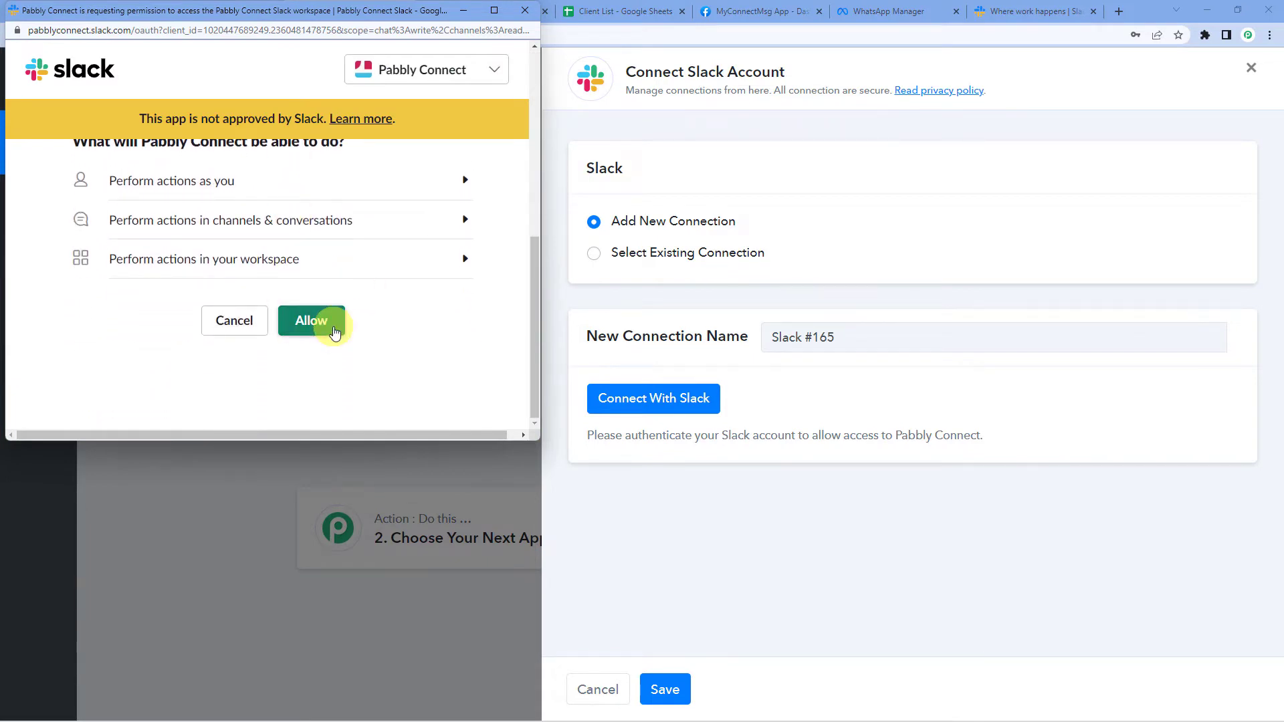
{"action": "scroll", "coordinate": [321, 328], "scroll_direction": "up", "scroll_amount": 3}
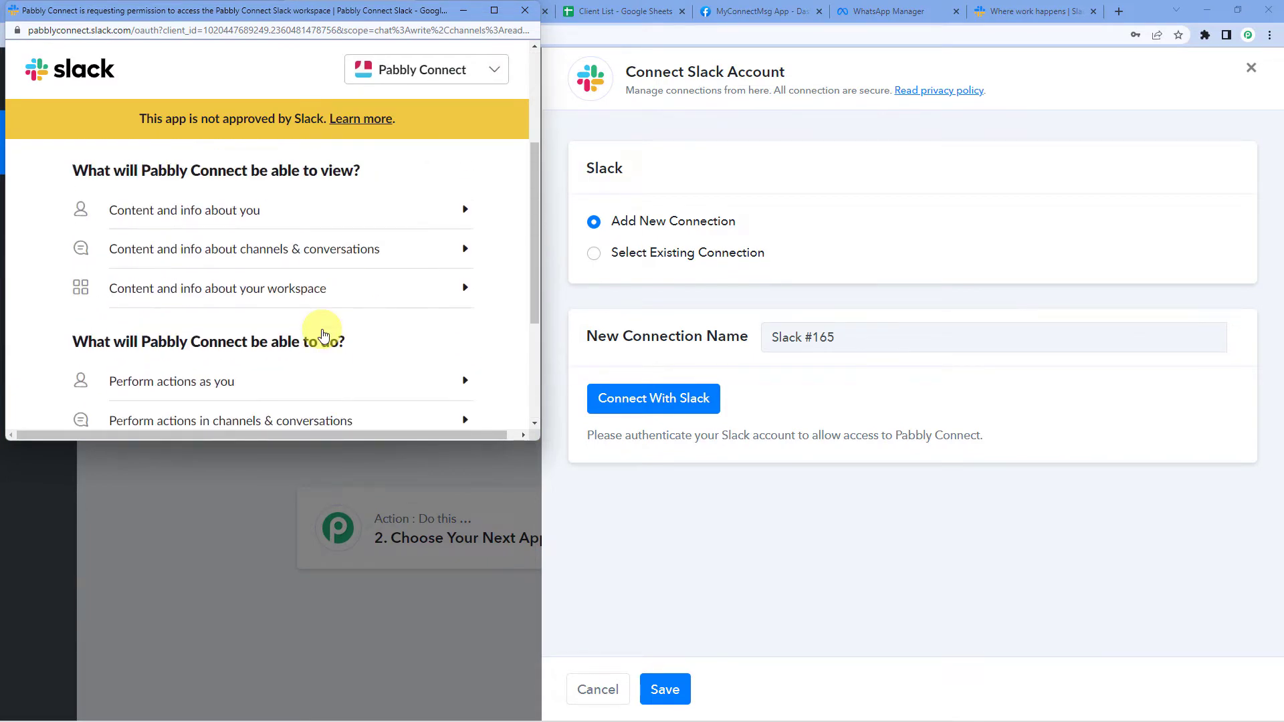
{"action": "scroll", "coordinate": [328, 334], "scroll_direction": "down", "scroll_amount": 3}
{"action": "left_click", "coordinate": [324, 323]}
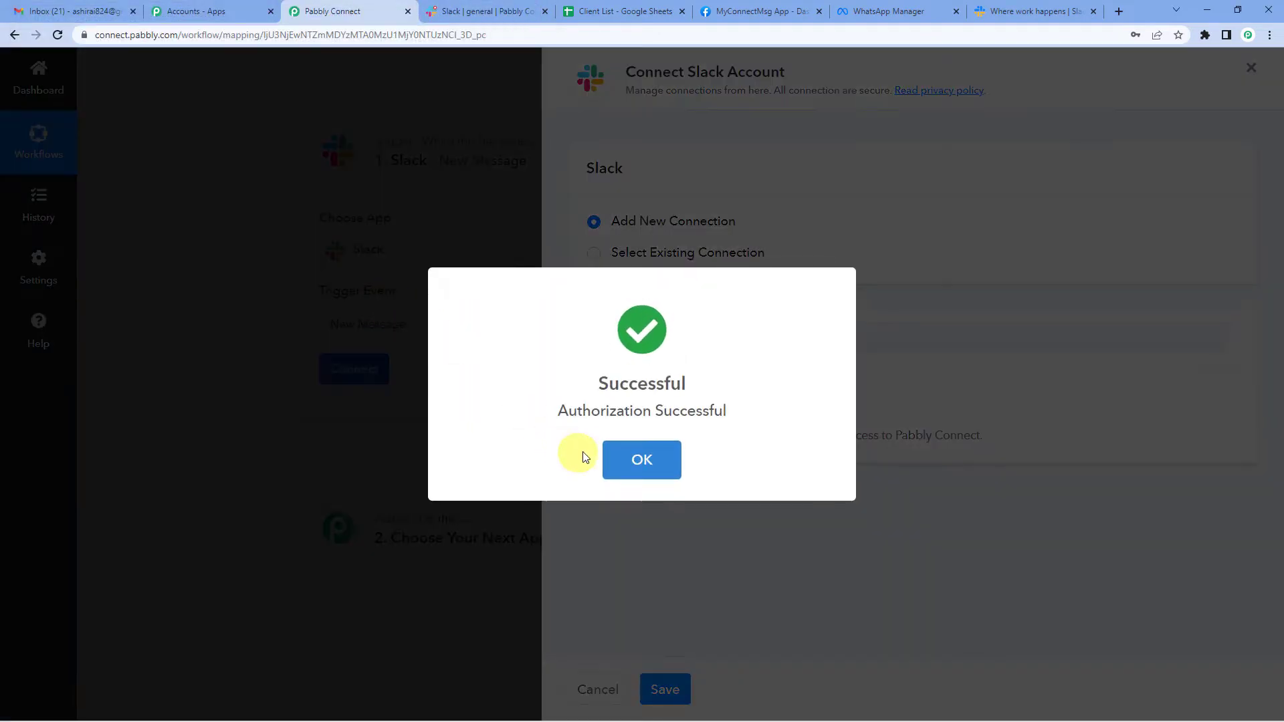
{"action": "left_click", "coordinate": [624, 452]}
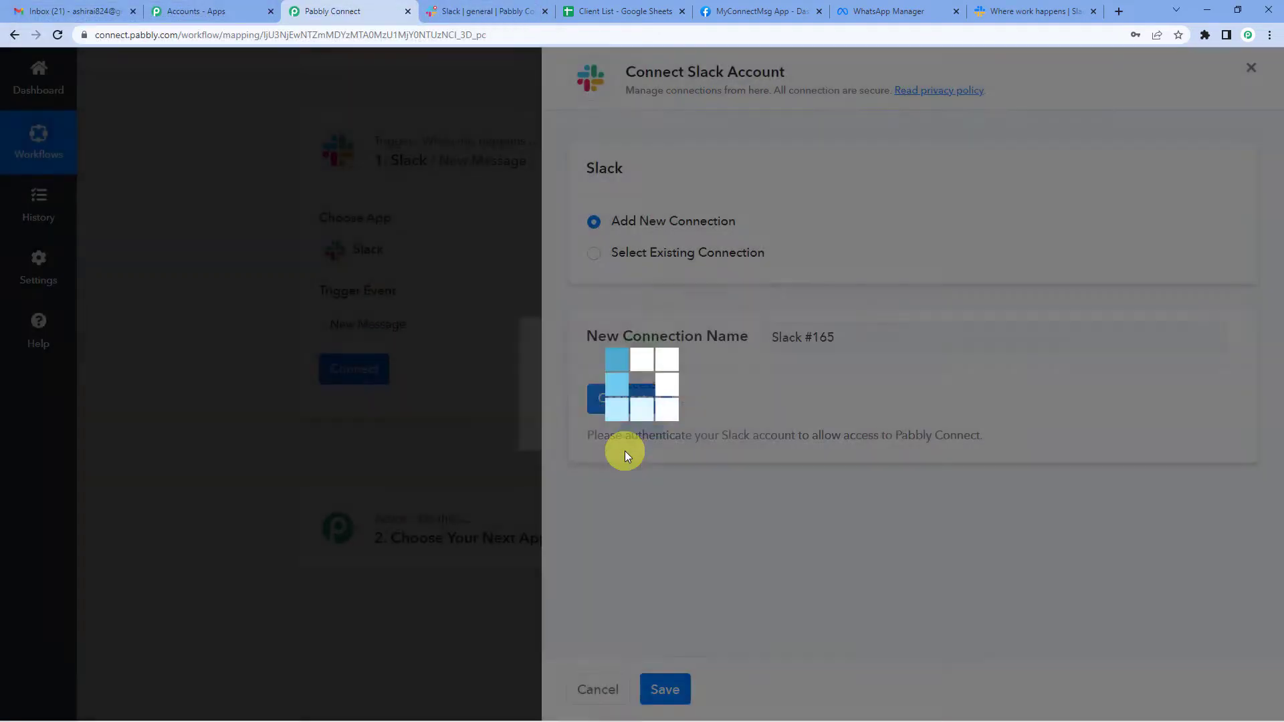
- Select the general channel for the Slack trigger, save the setup and send a test request
{"action": "scroll", "coordinate": [519, 365], "scroll_direction": "down", "scroll_amount": 2}
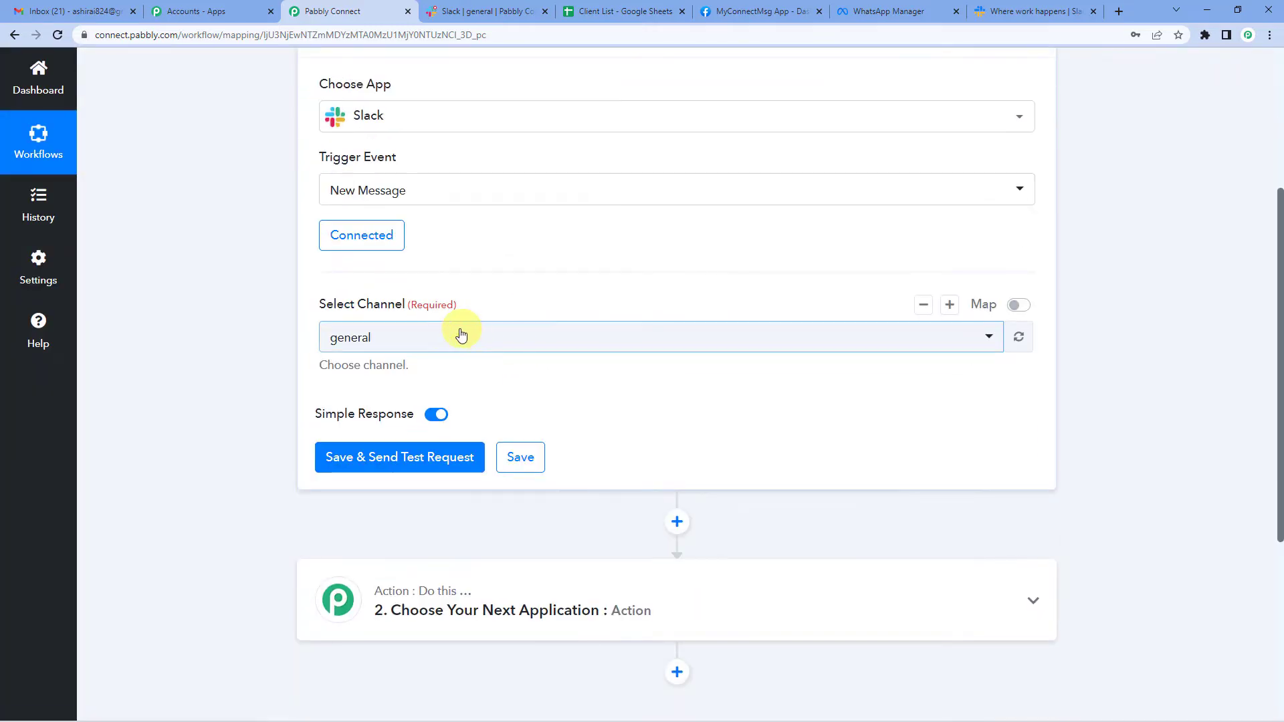
{"action": "left_click", "coordinate": [415, 341]}
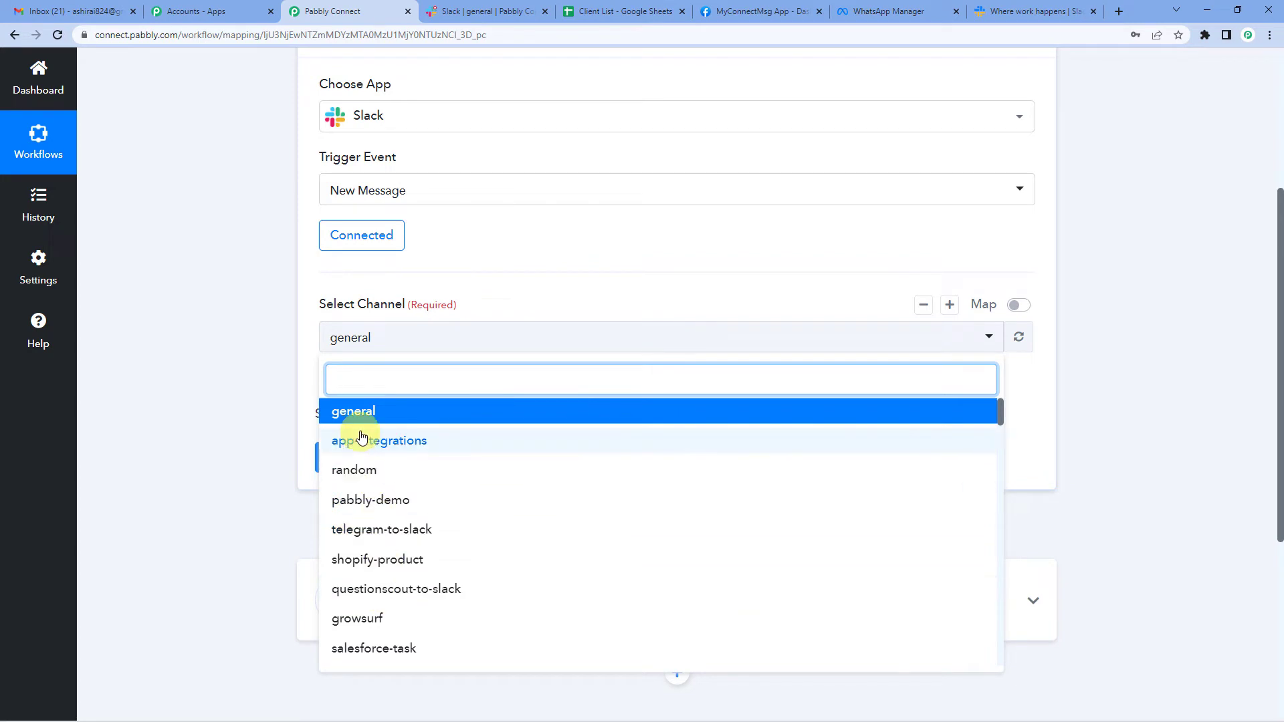
{"action": "left_click", "coordinate": [463, 10]}
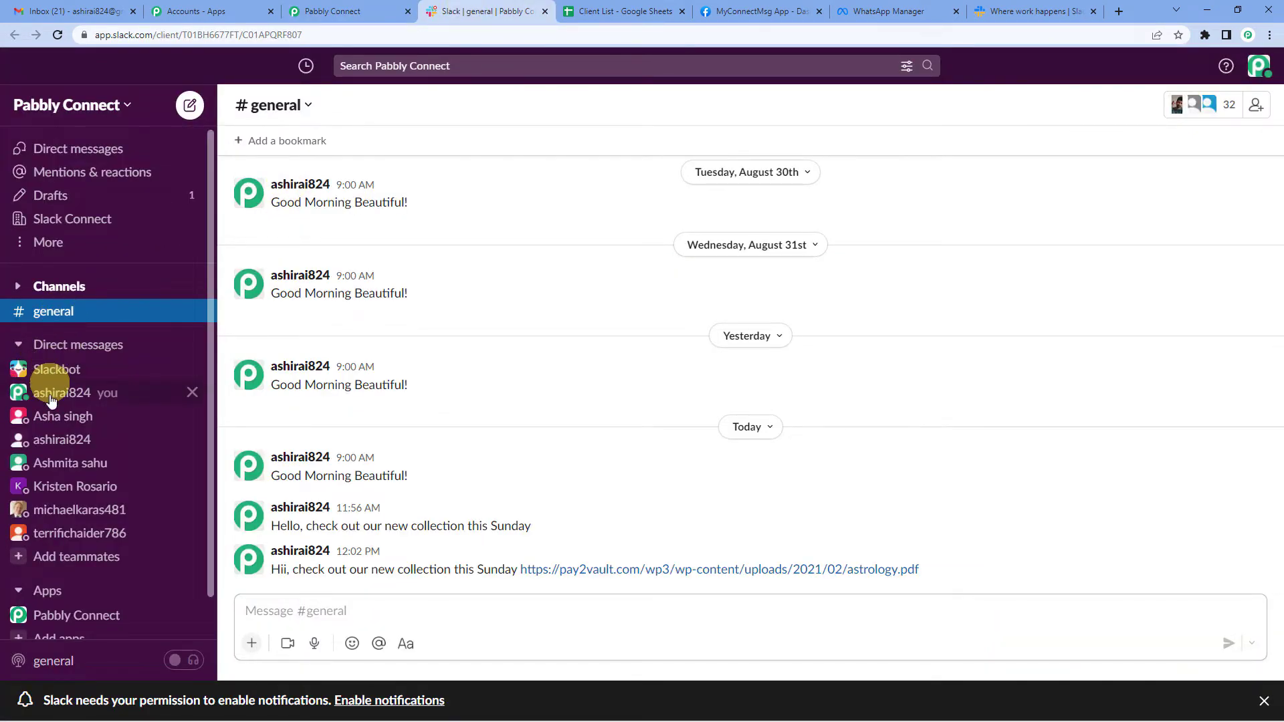
{"action": "scroll", "coordinate": [60, 422], "scroll_direction": "down", "scroll_amount": 1}
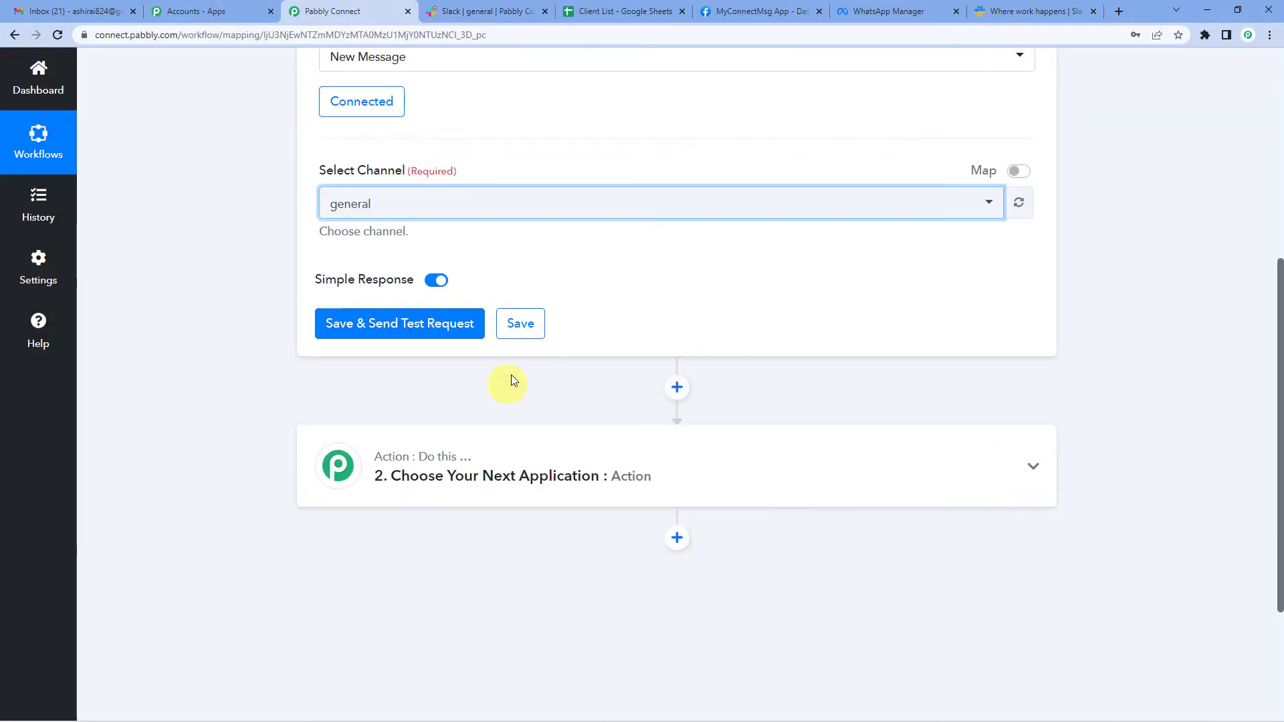
{"action": "left_click", "coordinate": [332, 10]}
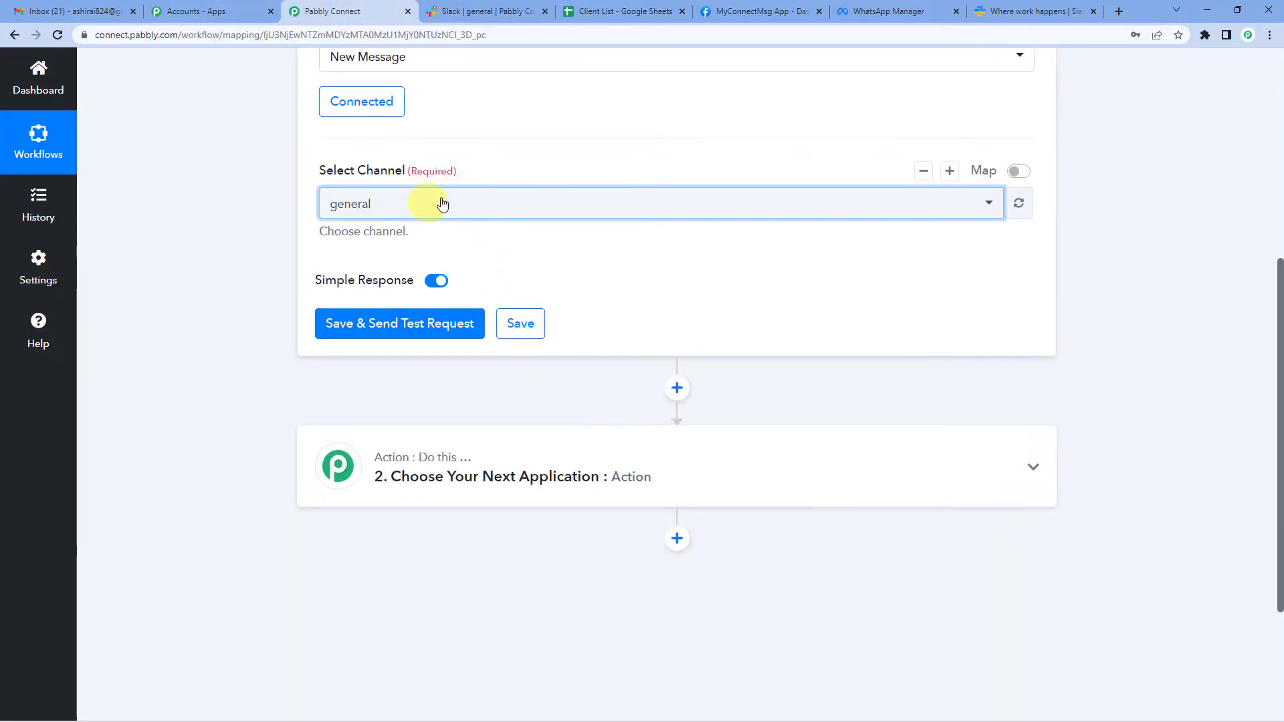
{"action": "scroll", "coordinate": [396, 238], "scroll_direction": "up", "scroll_amount": 2}
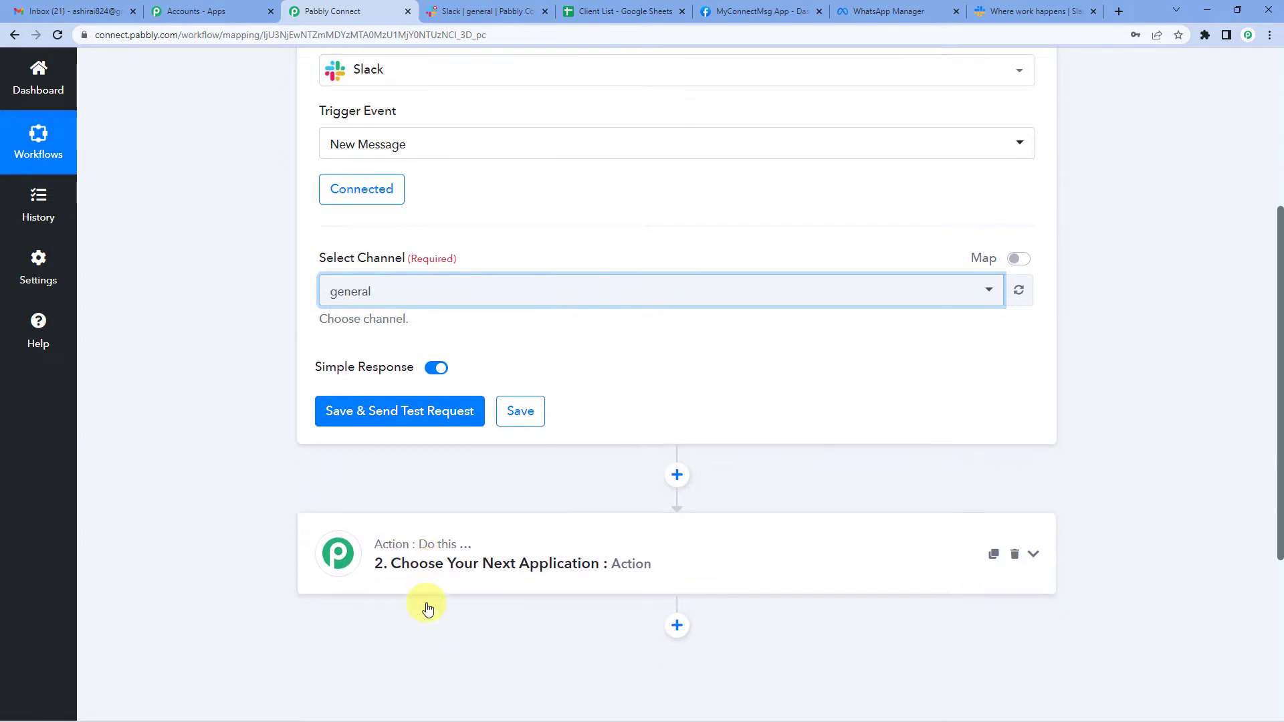
{"action": "scroll", "coordinate": [462, 534], "scroll_direction": "down", "scroll_amount": 2}
{"action": "scroll", "coordinate": [461, 486], "scroll_direction": "up", "scroll_amount": 2}
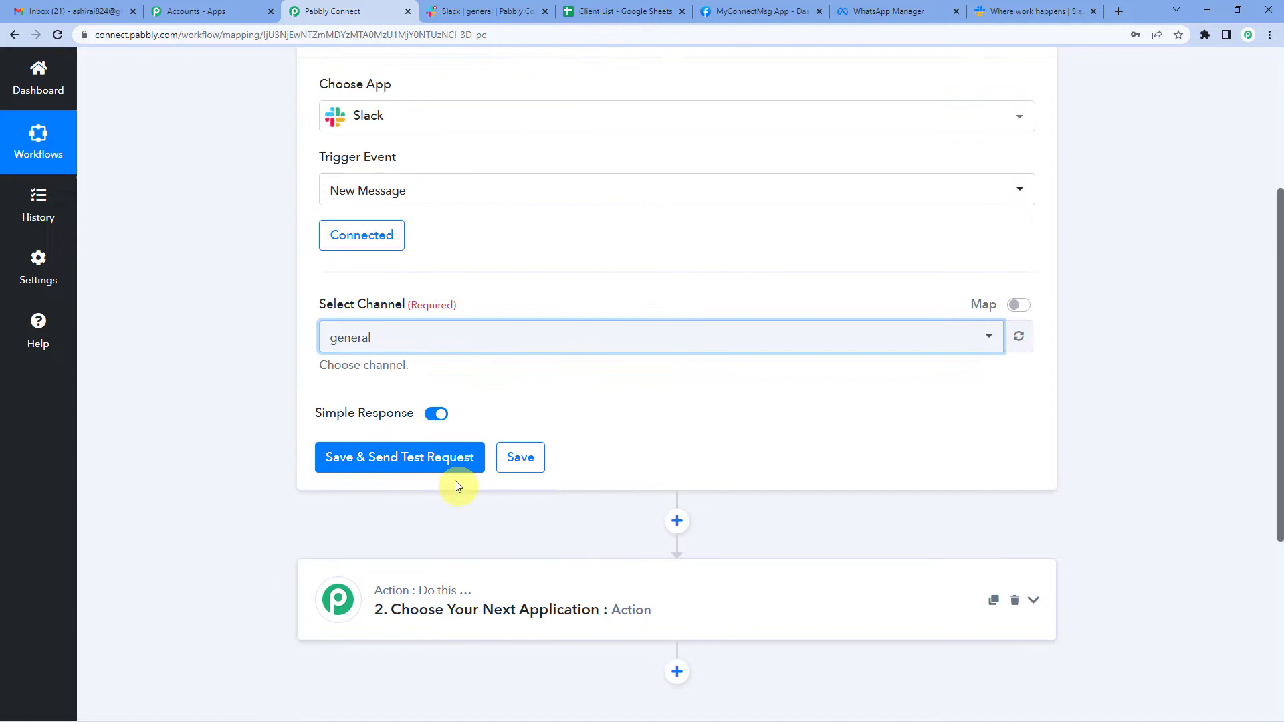
{"action": "left_click", "coordinate": [395, 337]}
{"action": "left_click", "coordinate": [382, 405]}
{"action": "scroll", "coordinate": [468, 347], "scroll_direction": "down", "scroll_amount": 1}
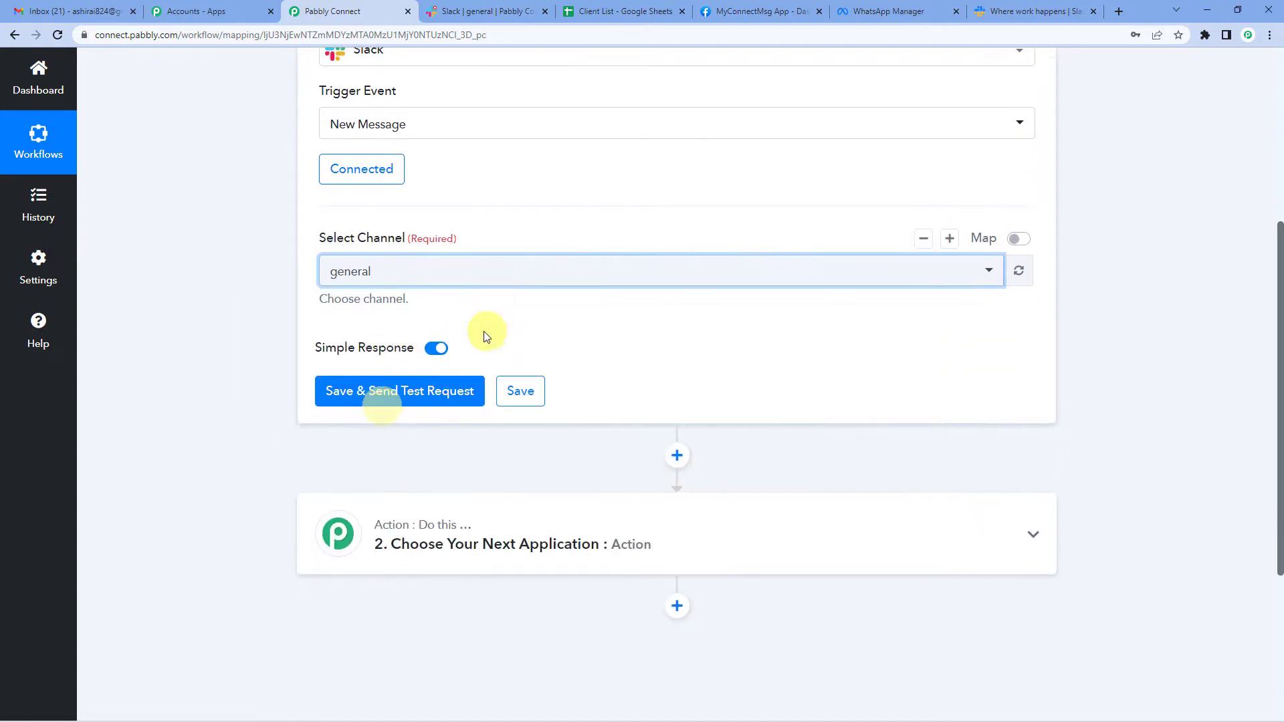
{"action": "left_click", "coordinate": [406, 402]}
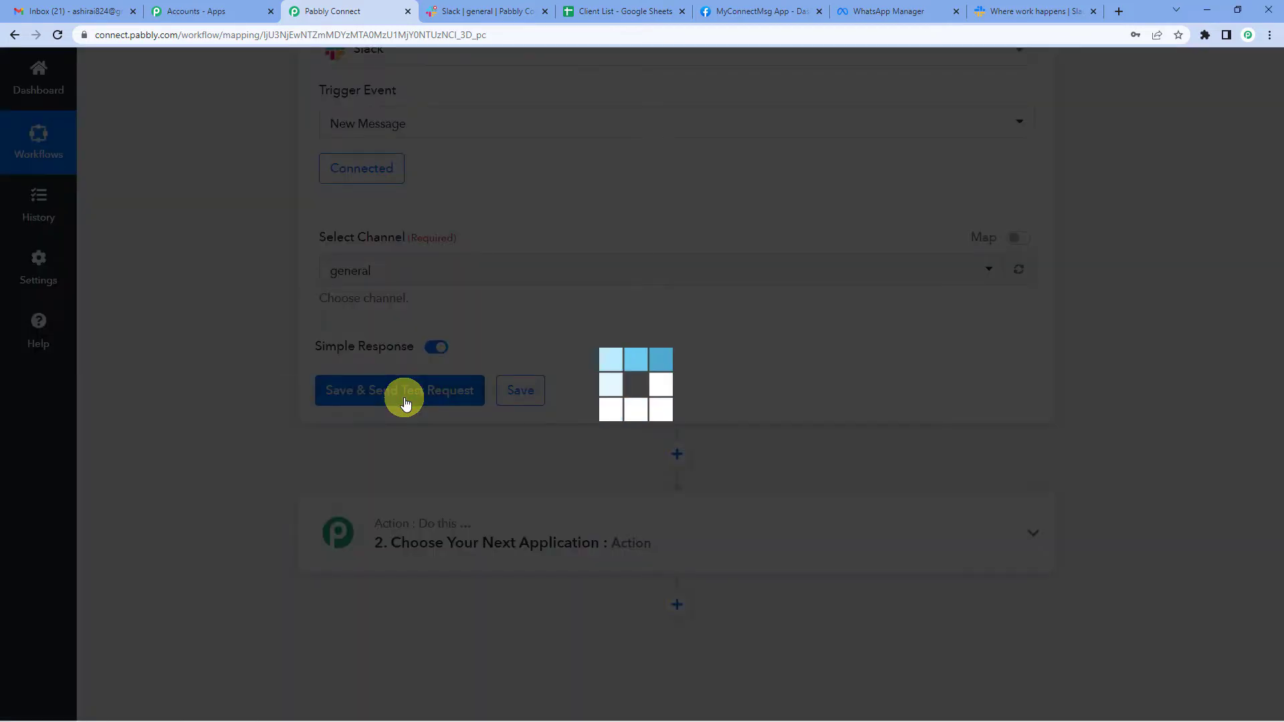
- Compare the message text and link in the trigger's received response with the latest message in Slack's general channel
{"action": "scroll", "coordinate": [654, 258], "scroll_direction": "down", "scroll_amount": 3}
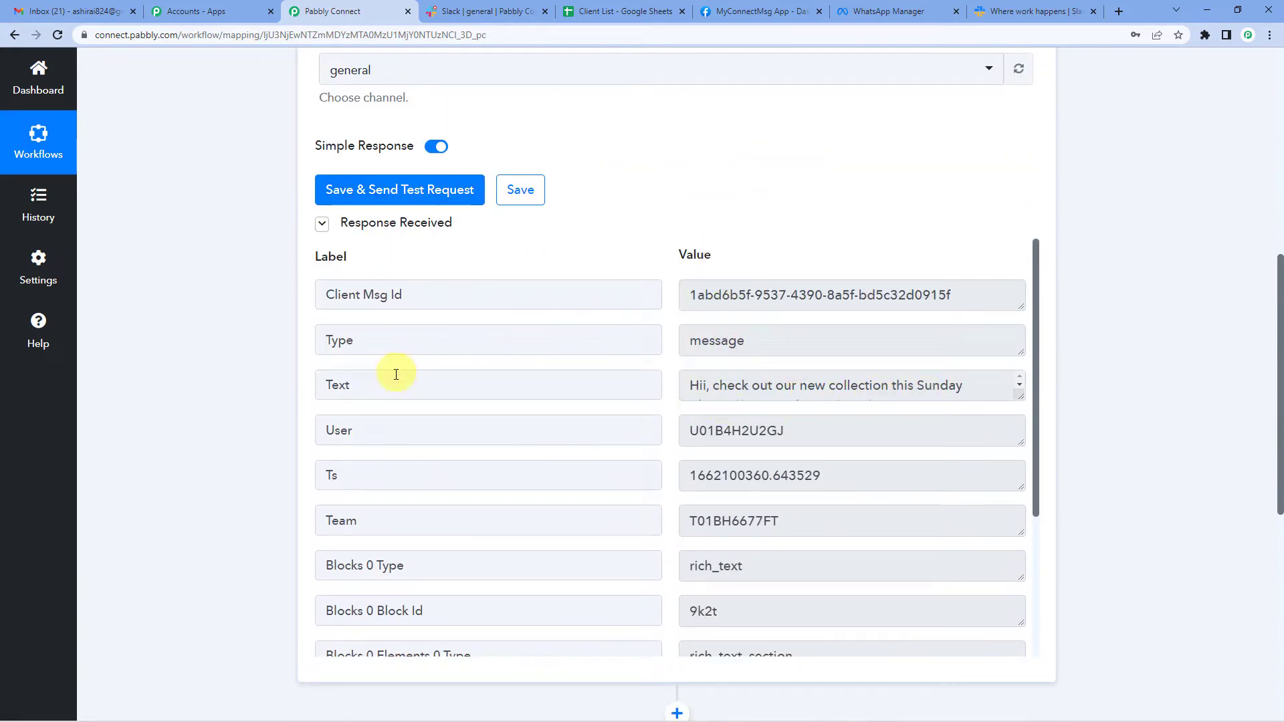
{"action": "left_click_drag", "start_coordinate": [1021, 399], "coordinate": [1017, 433]}
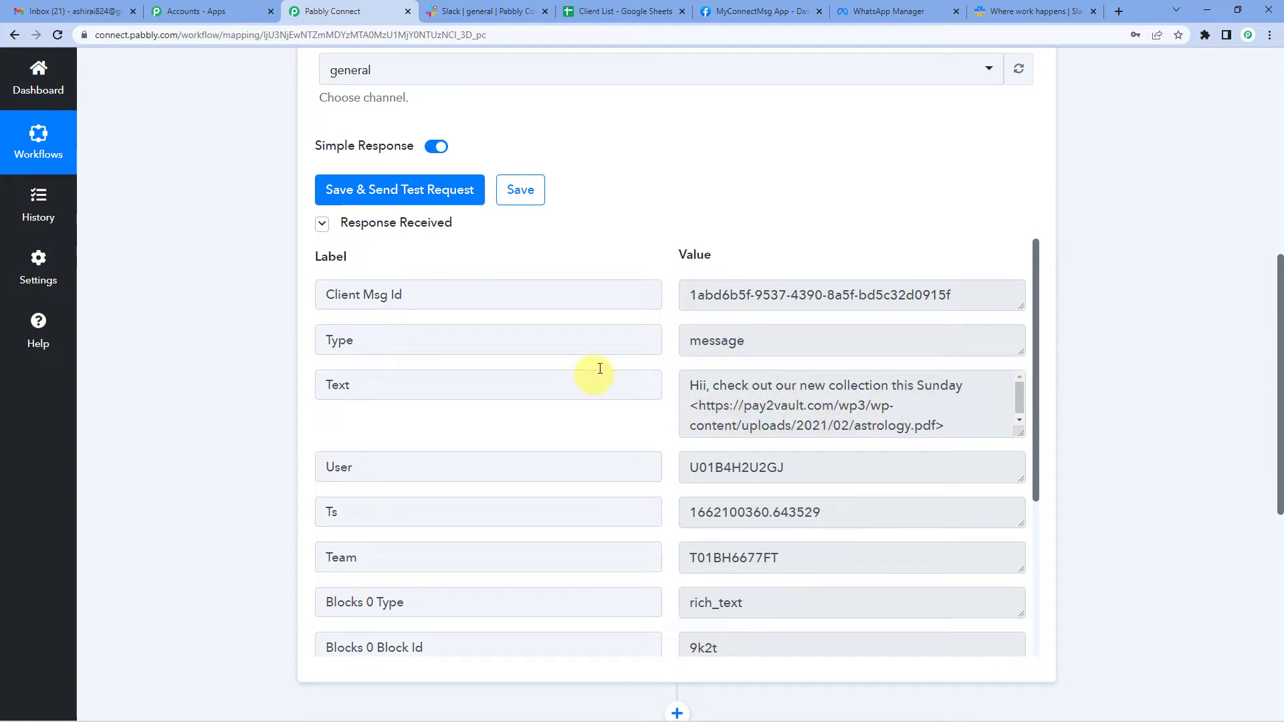
{"action": "left_click", "coordinate": [479, 8]}
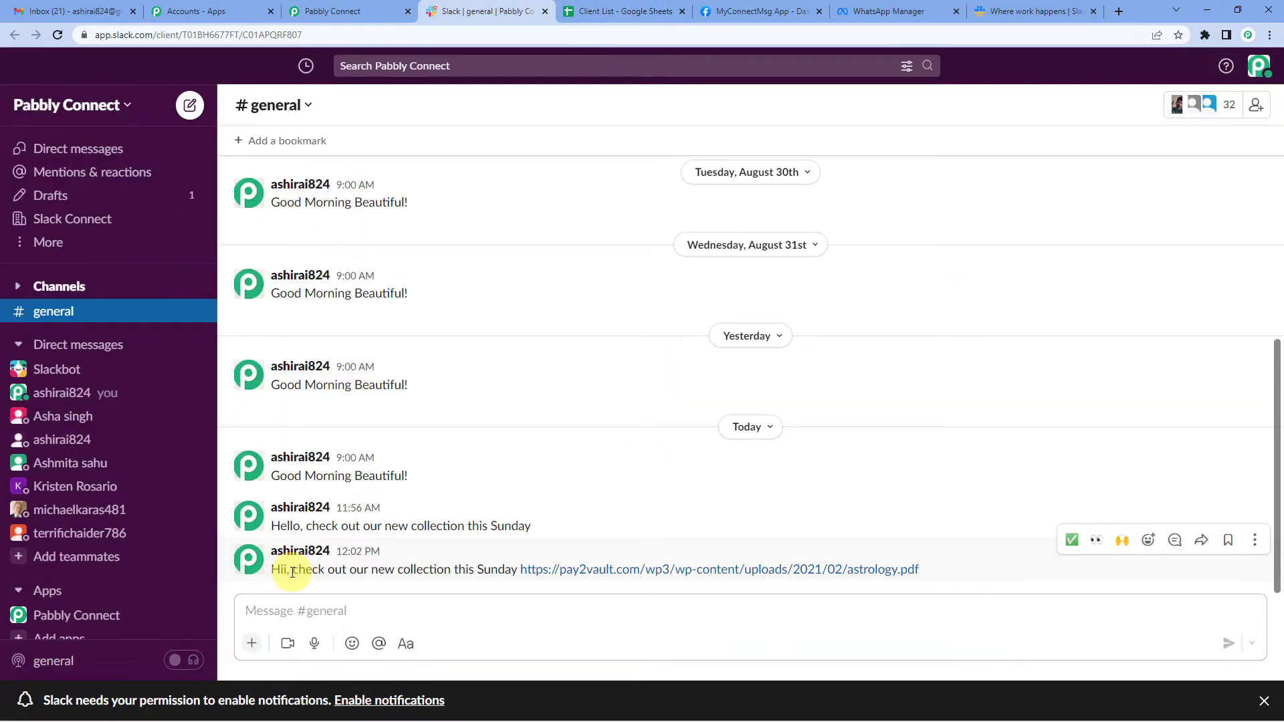
{"action": "left_click_drag", "start_coordinate": [298, 572], "coordinate": [497, 572]}
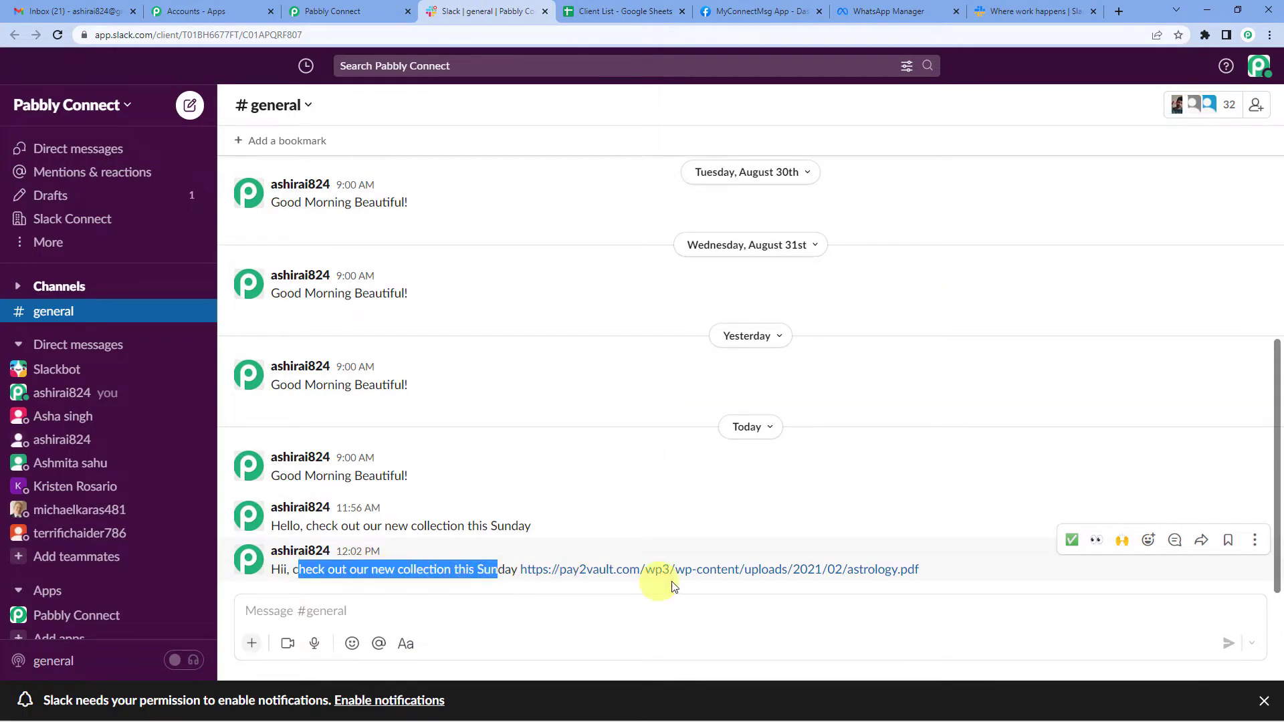
{"action": "left_click", "coordinate": [690, 615]}
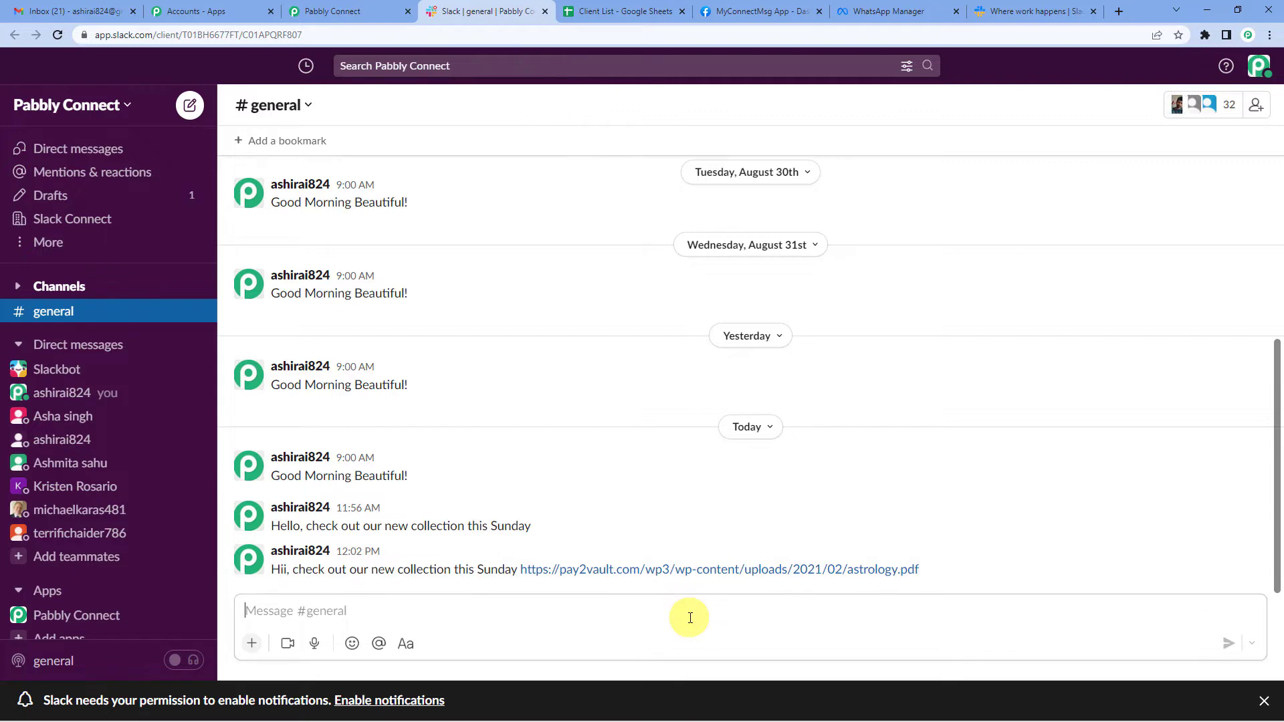
{"action": "left_click", "coordinate": [332, 10]}
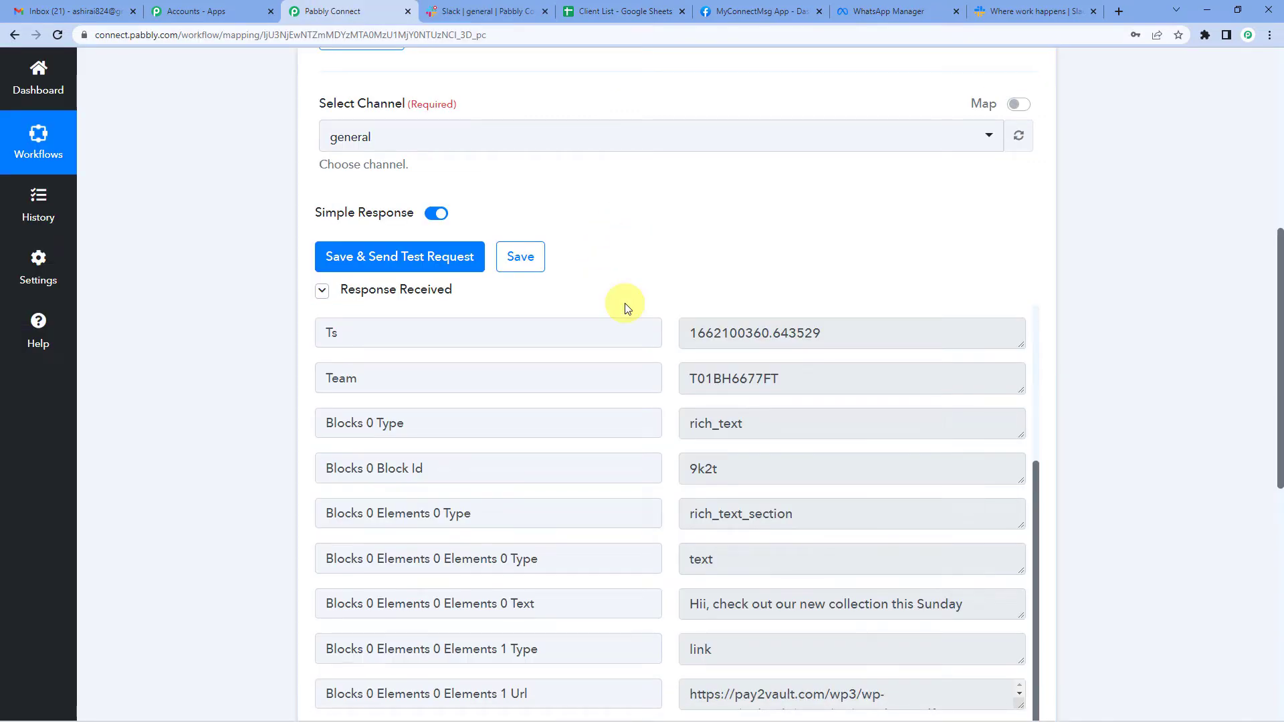
{"action": "scroll", "coordinate": [625, 307], "scroll_direction": "down", "scroll_amount": 1}
{"action": "left_click", "coordinate": [487, 11]}
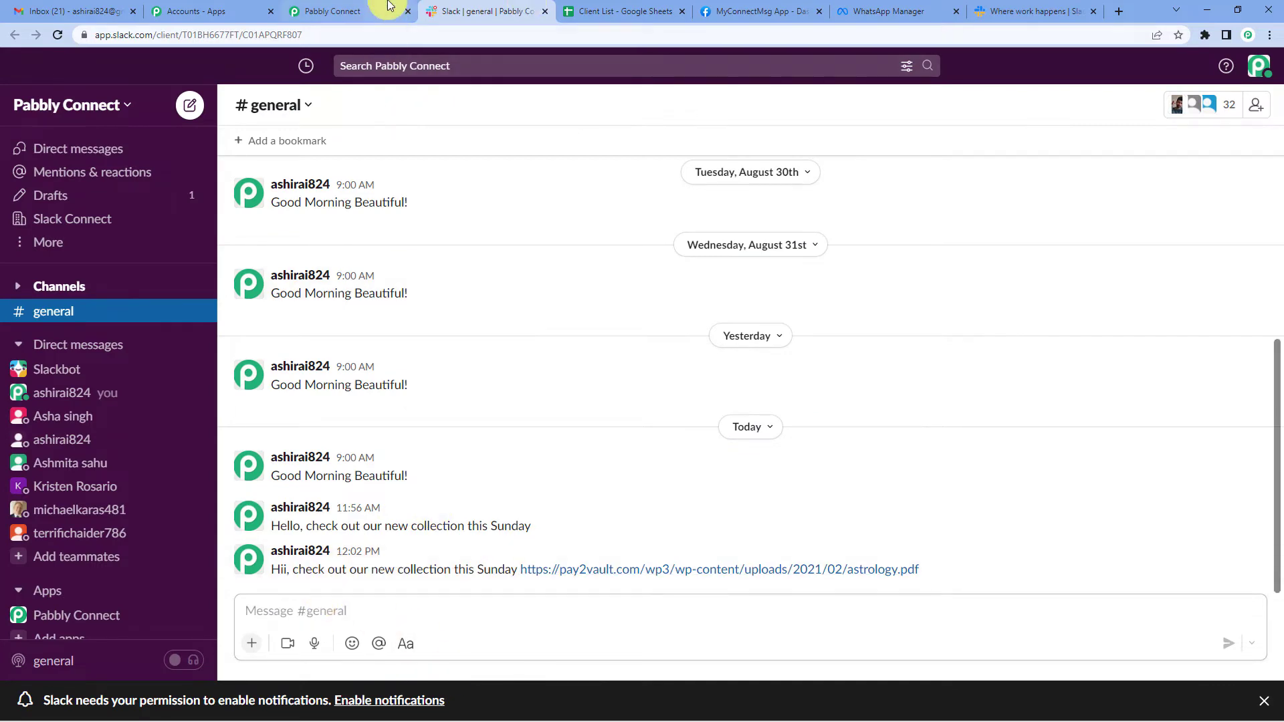
{"action": "left_click", "coordinate": [361, 10]}
{"action": "scroll", "coordinate": [232, 297], "scroll_direction": "up", "scroll_amount": 4}
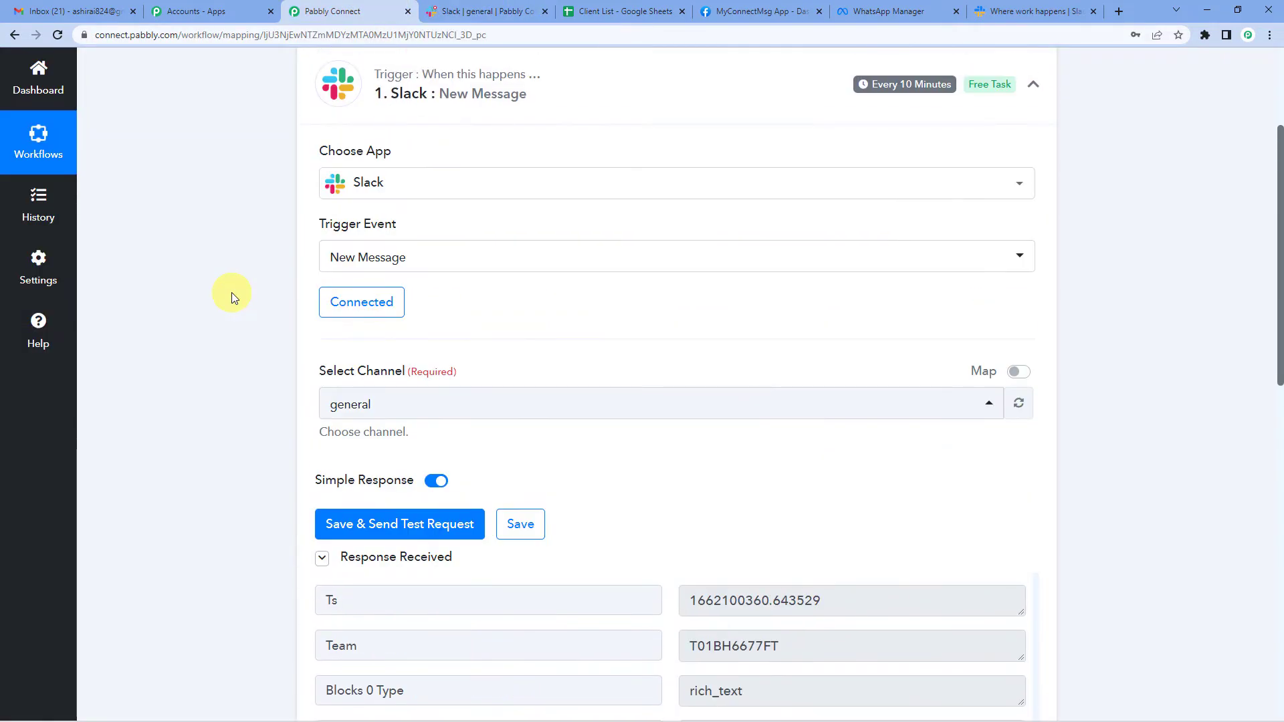
- Add a Slack action with the Get User by Id event directly after the New Message trigger
{"action": "scroll", "coordinate": [232, 297], "scroll_direction": "down", "scroll_amount": 10}
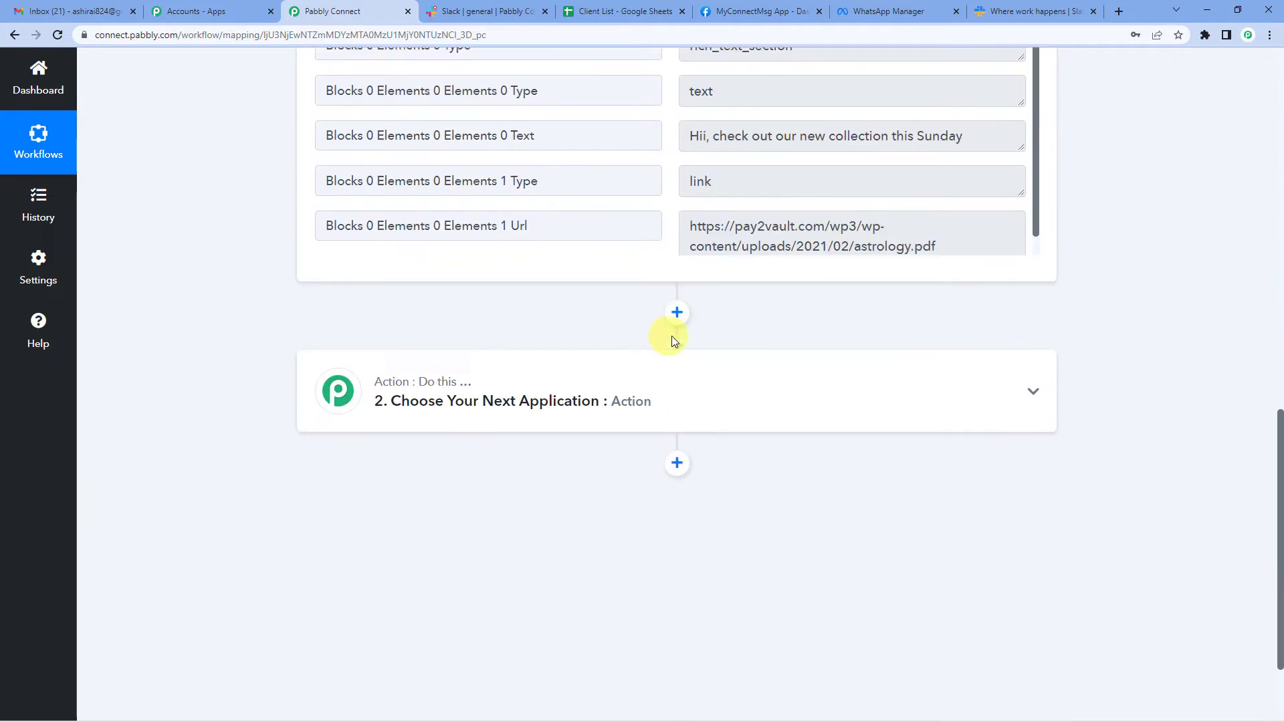
{"action": "left_click", "coordinate": [676, 312]}
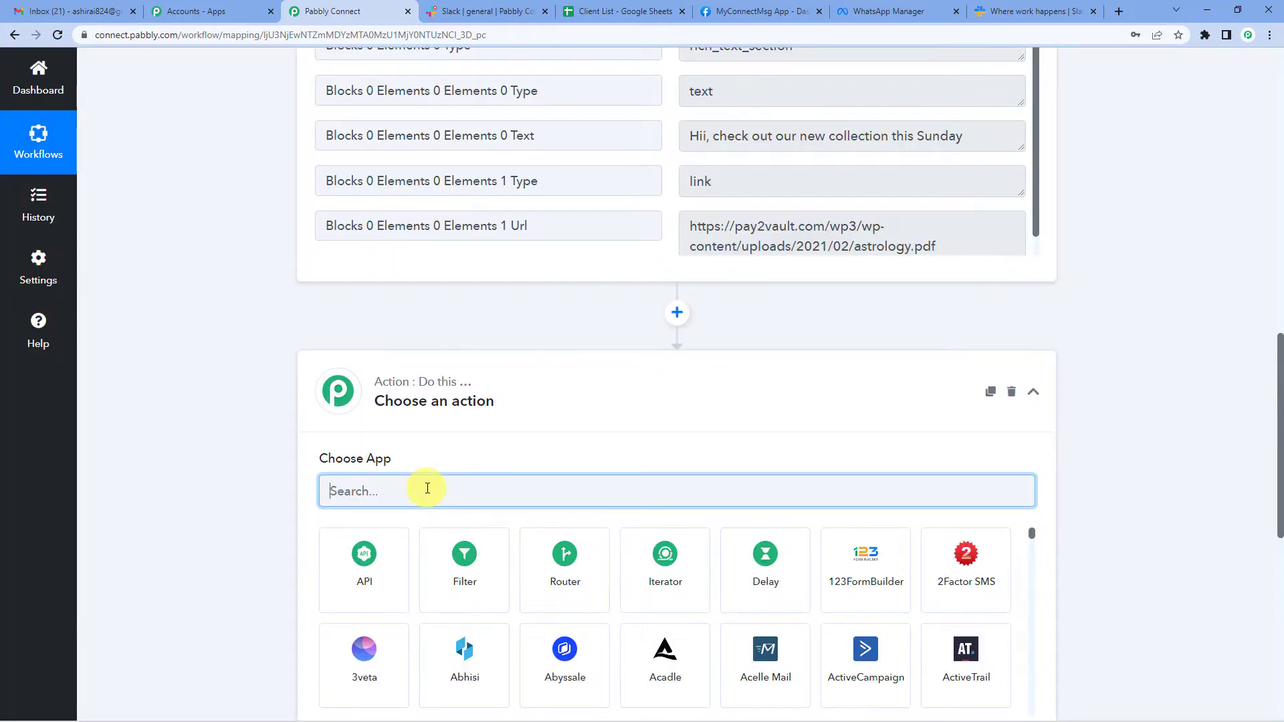
{"action": "type", "text": "slack"}
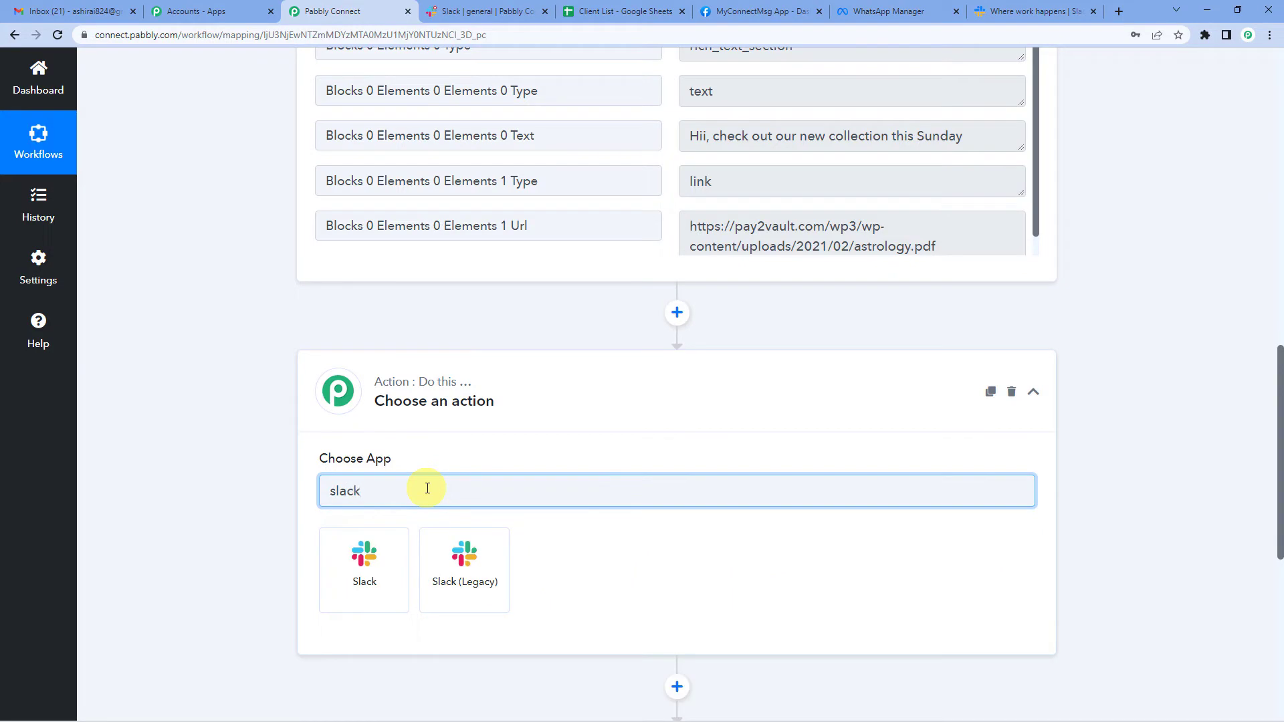
{"action": "left_click", "coordinate": [367, 556]}
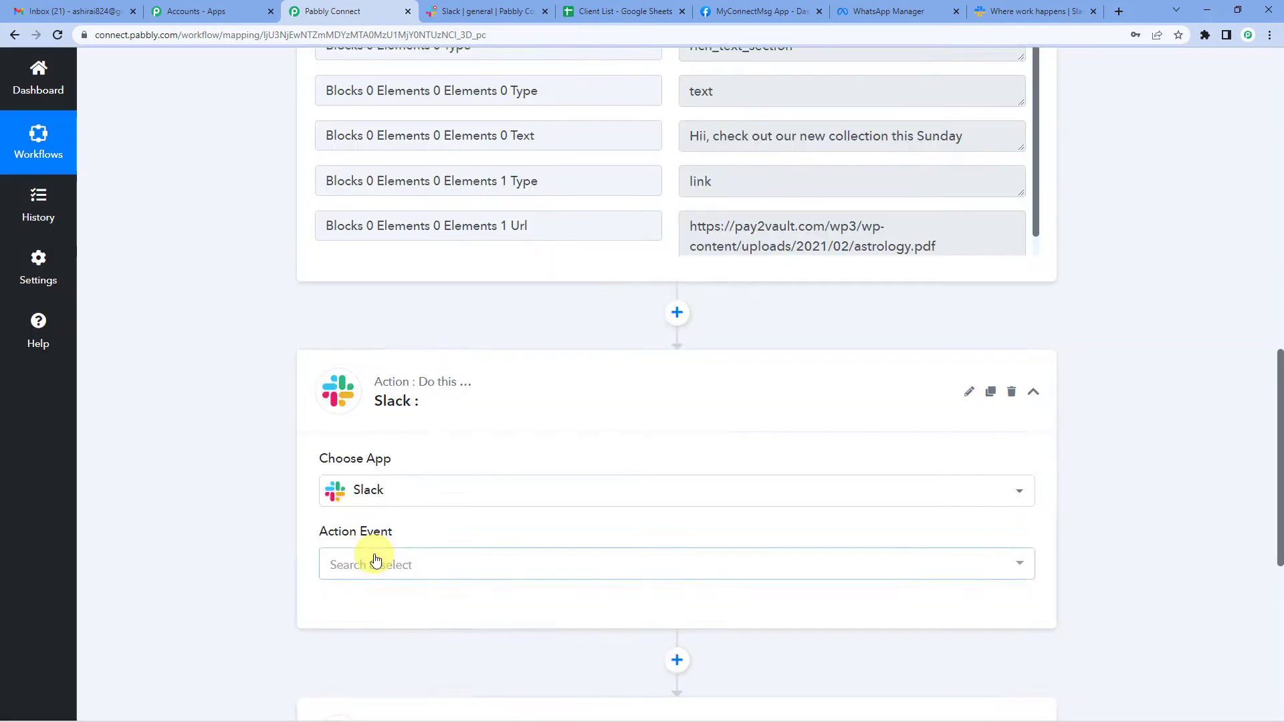
{"action": "left_click", "coordinate": [409, 566]}
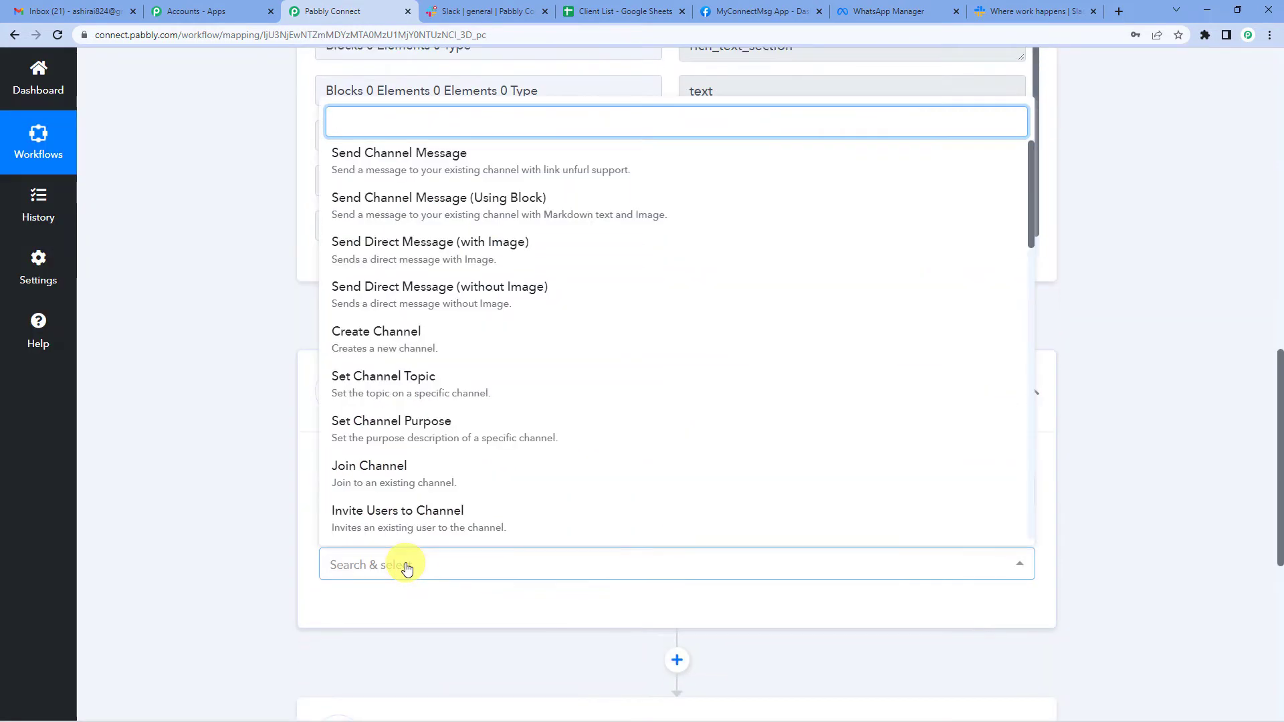
{"action": "type", "text": "user"}
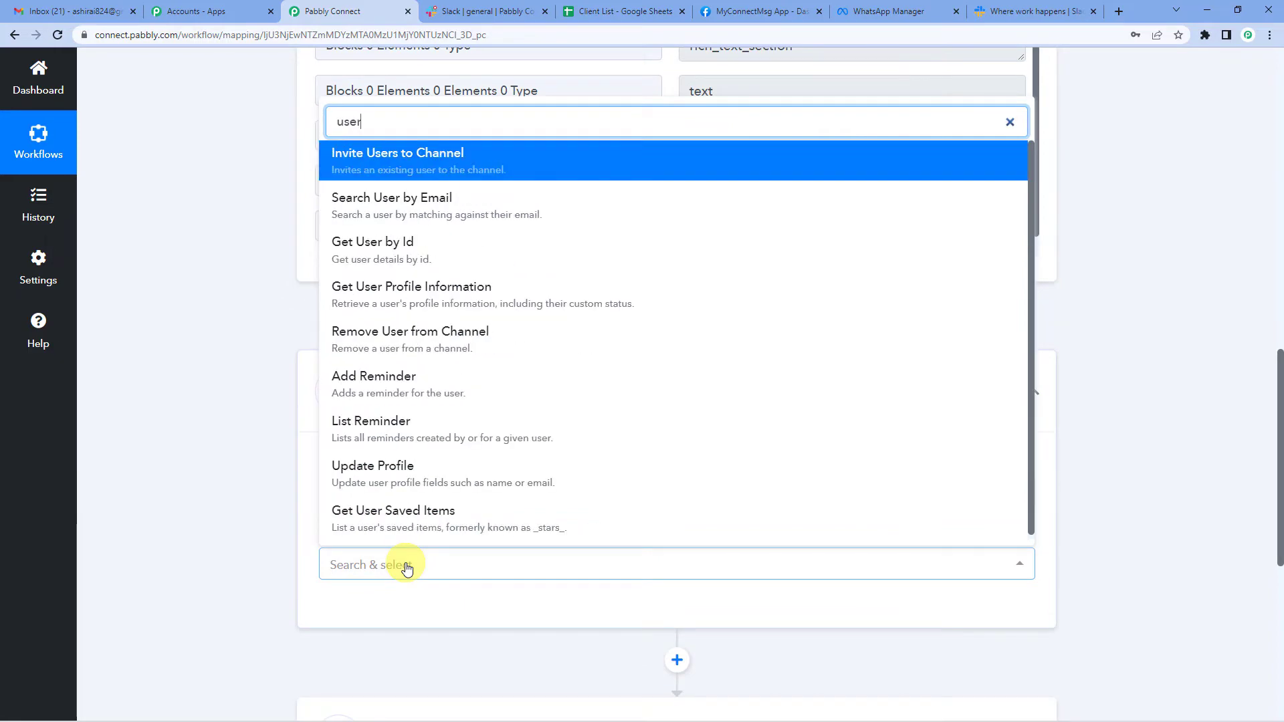
{"action": "left_click", "coordinate": [392, 268]}
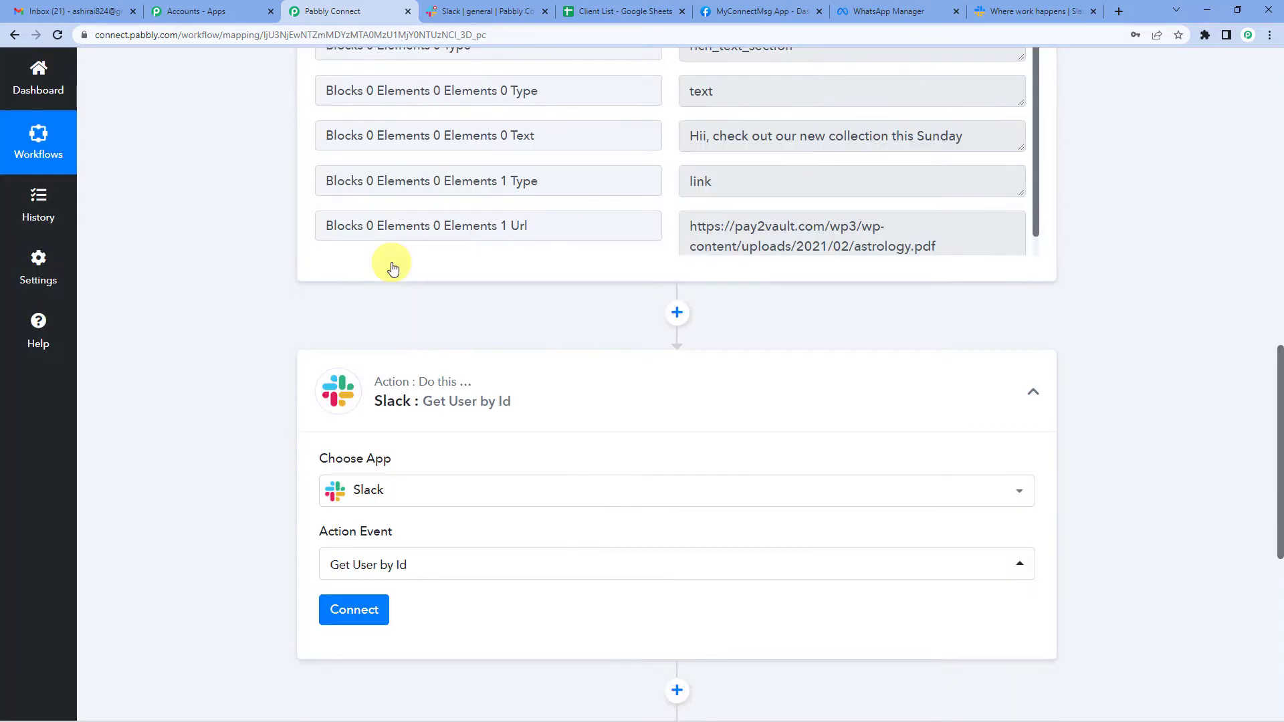
- Check the User value in the trigger's response and connect the Get User by Id action through the existing Slack #165 connection
{"action": "scroll", "coordinate": [444, 325], "scroll_direction": "up", "scroll_amount": 3}
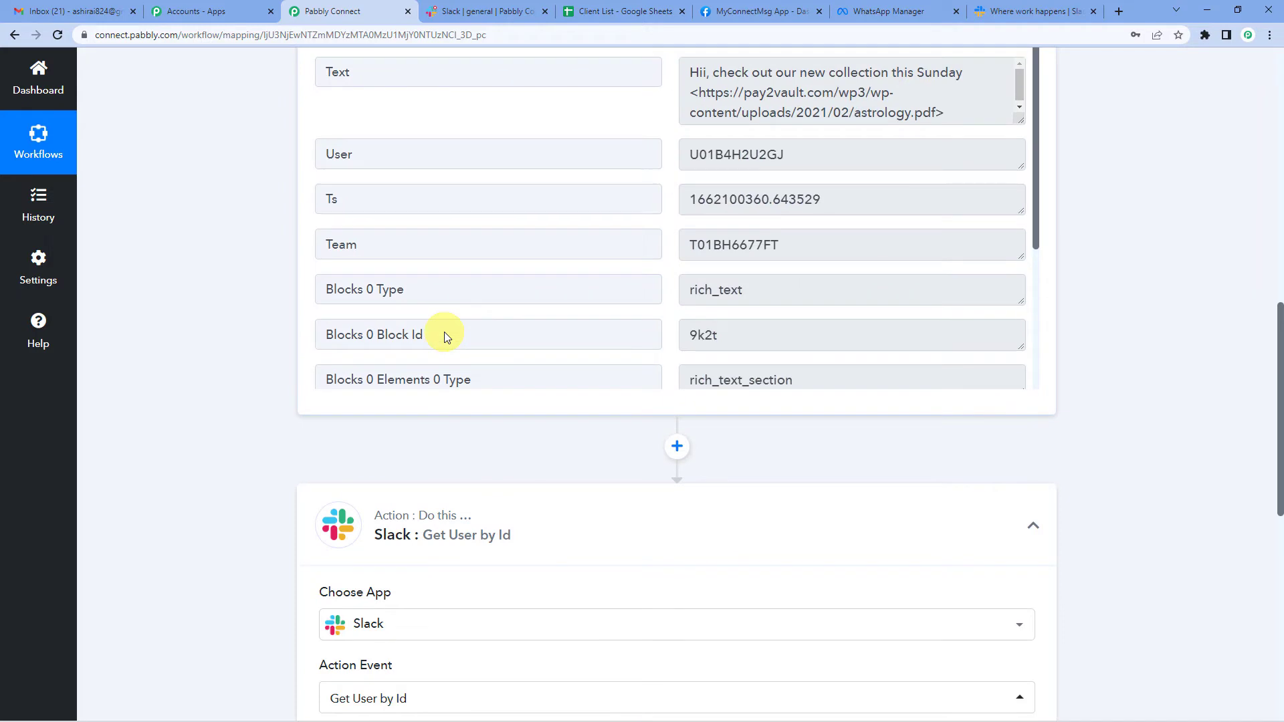
{"action": "scroll", "coordinate": [242, 335], "scroll_direction": "up", "scroll_amount": 1}
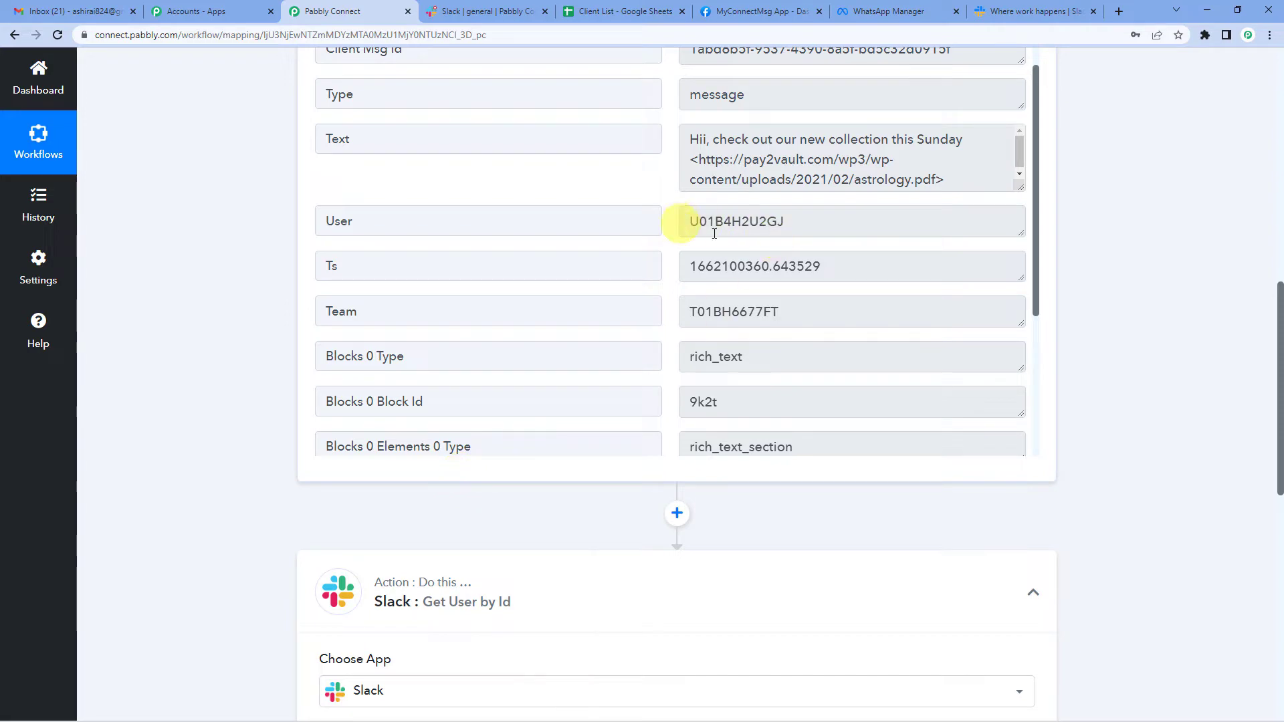
{"action": "scroll", "coordinate": [287, 383], "scroll_direction": "down", "scroll_amount": 5}
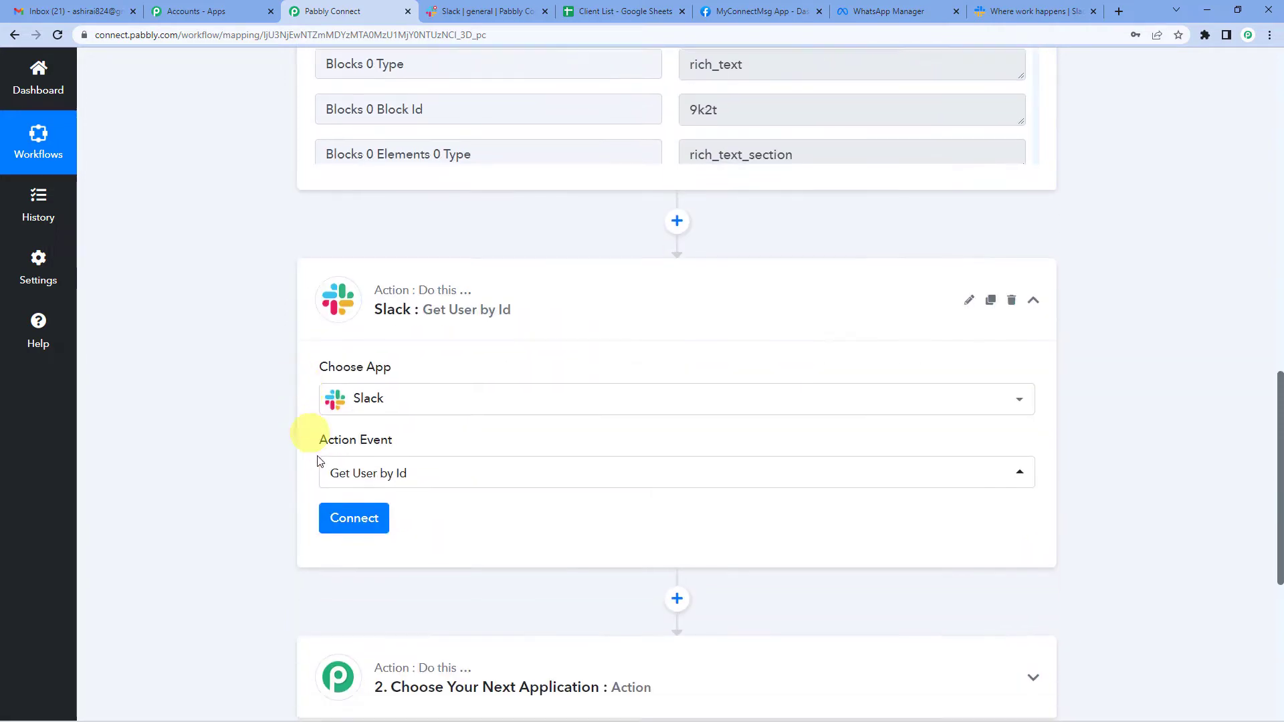
{"action": "left_click", "coordinate": [358, 482]}
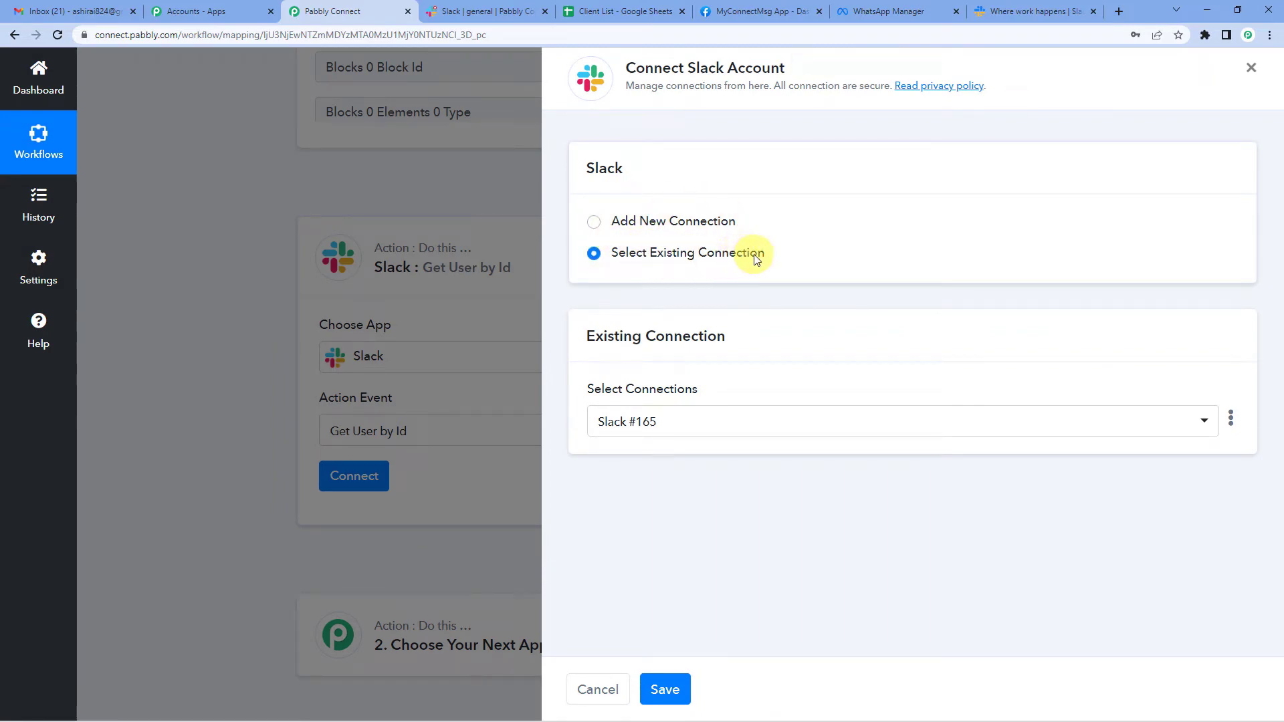
{"action": "left_click", "coordinate": [682, 691]}
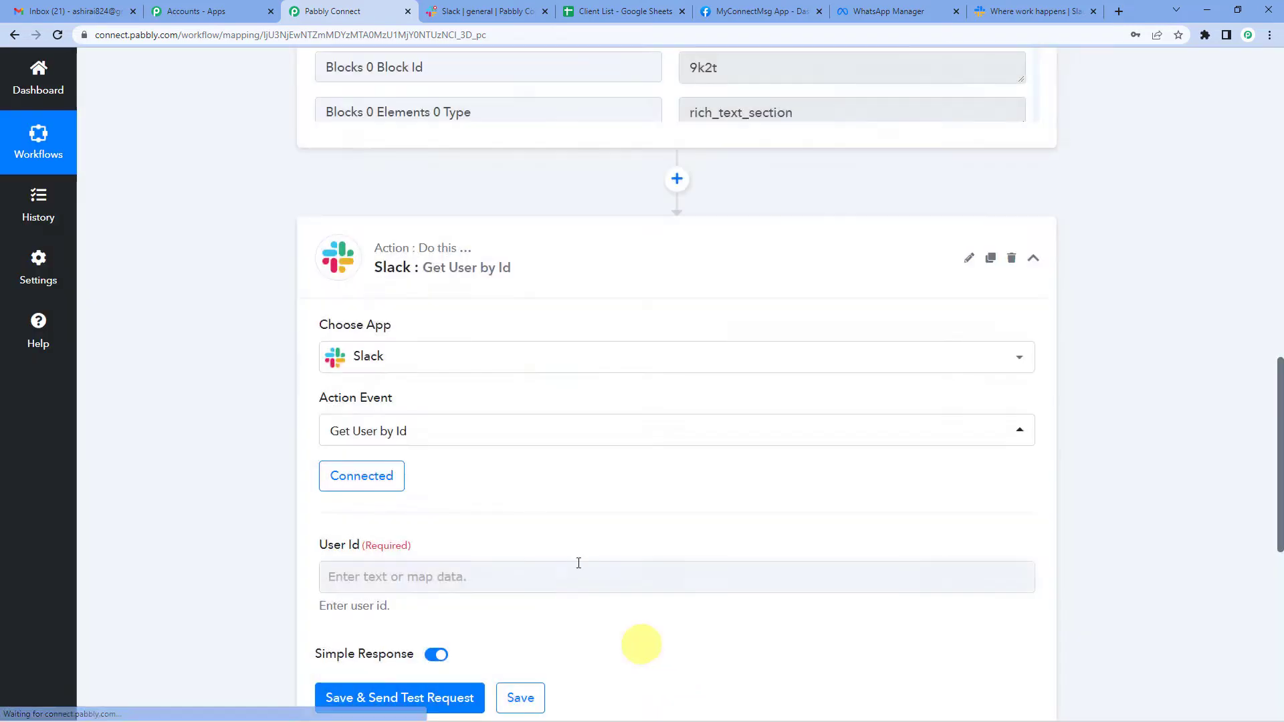
- Map the User Id field of the Get User by Id action to the User value from the Slack New Message trigger
{"action": "left_click", "coordinate": [420, 442]}
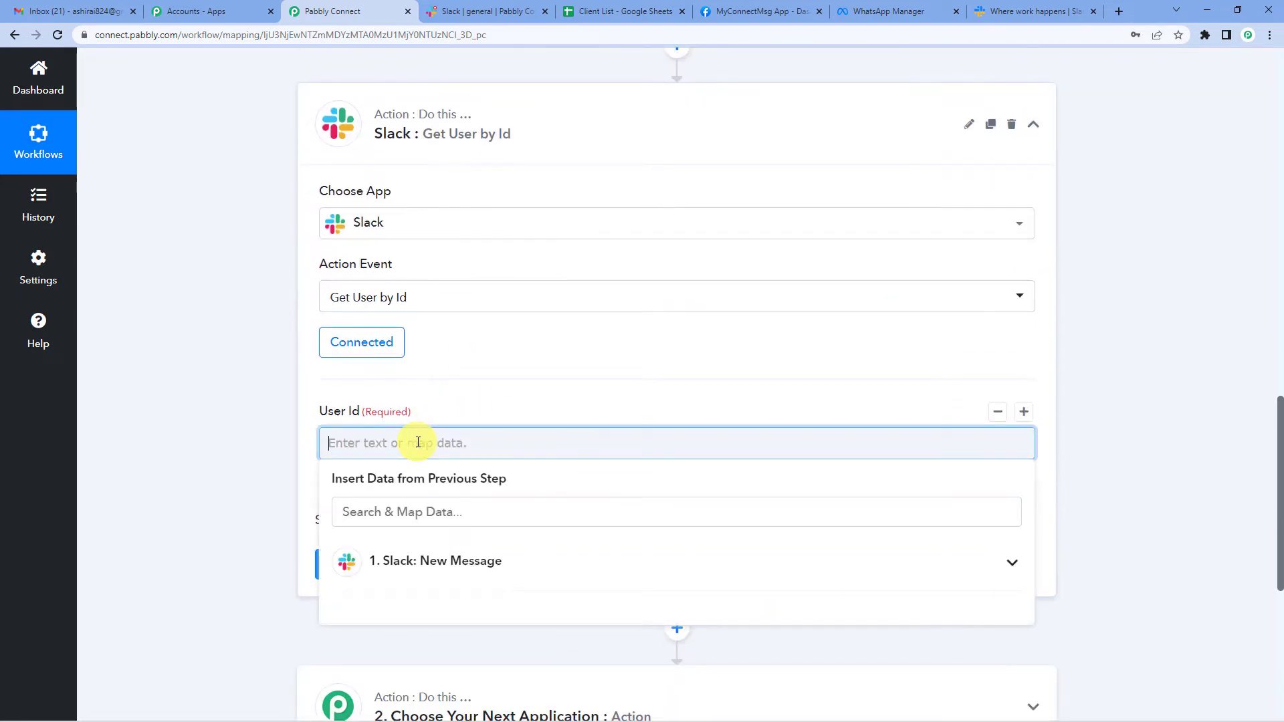
{"action": "left_click", "coordinate": [473, 407]}
{"action": "left_click", "coordinate": [440, 445]}
{"action": "left_click", "coordinate": [421, 561]}
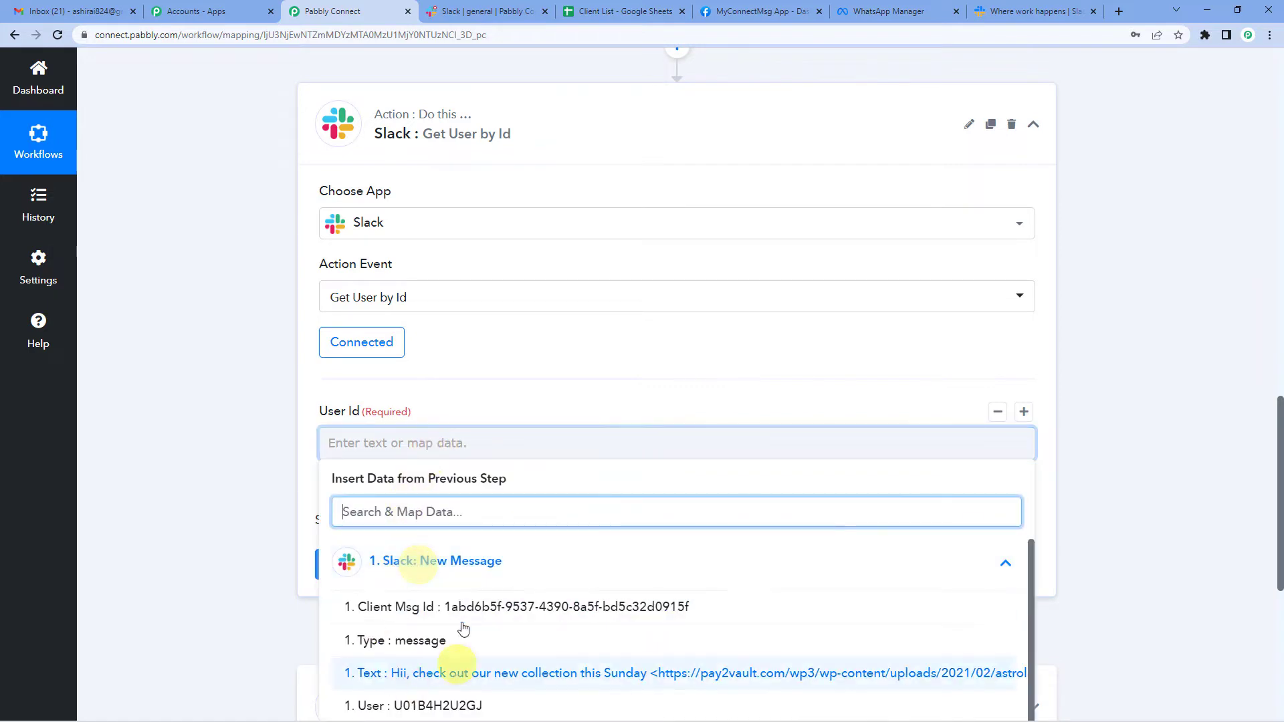
{"action": "scroll", "coordinate": [468, 602], "scroll_direction": "down", "scroll_amount": 1}
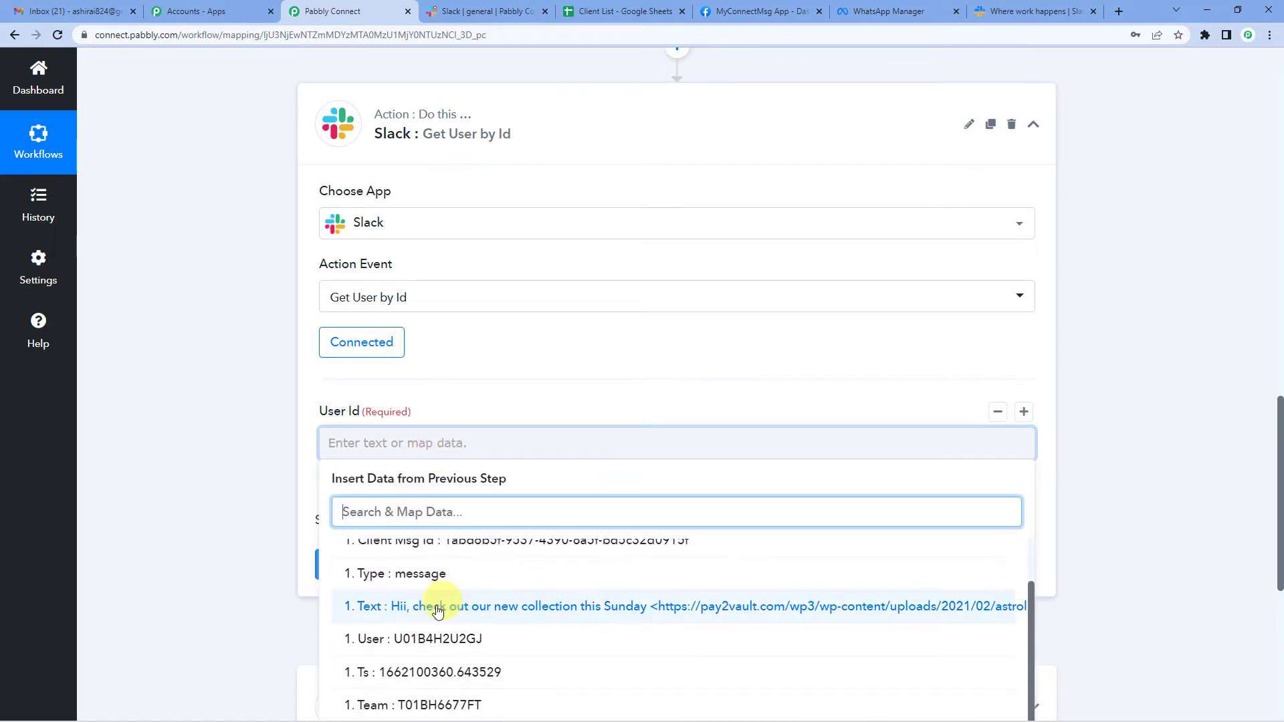
{"action": "left_click", "coordinate": [457, 653]}
- Review the Slack trigger's setup and received response, comparing its message text and User fields with the mapped User Id
{"action": "scroll", "coordinate": [247, 400], "scroll_direction": "up", "scroll_amount": 9}
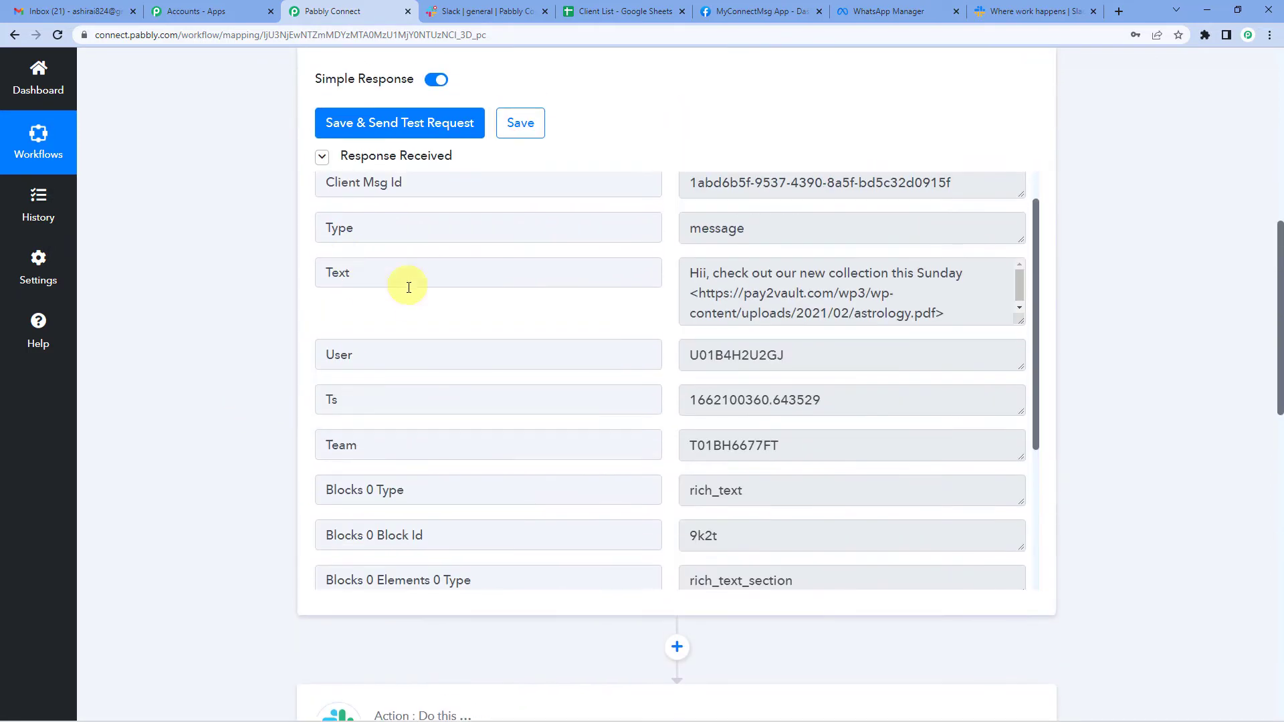
{"action": "scroll", "coordinate": [607, 295], "scroll_direction": "up", "scroll_amount": 1}
{"action": "scroll", "coordinate": [671, 219], "scroll_direction": "up", "scroll_amount": 3}
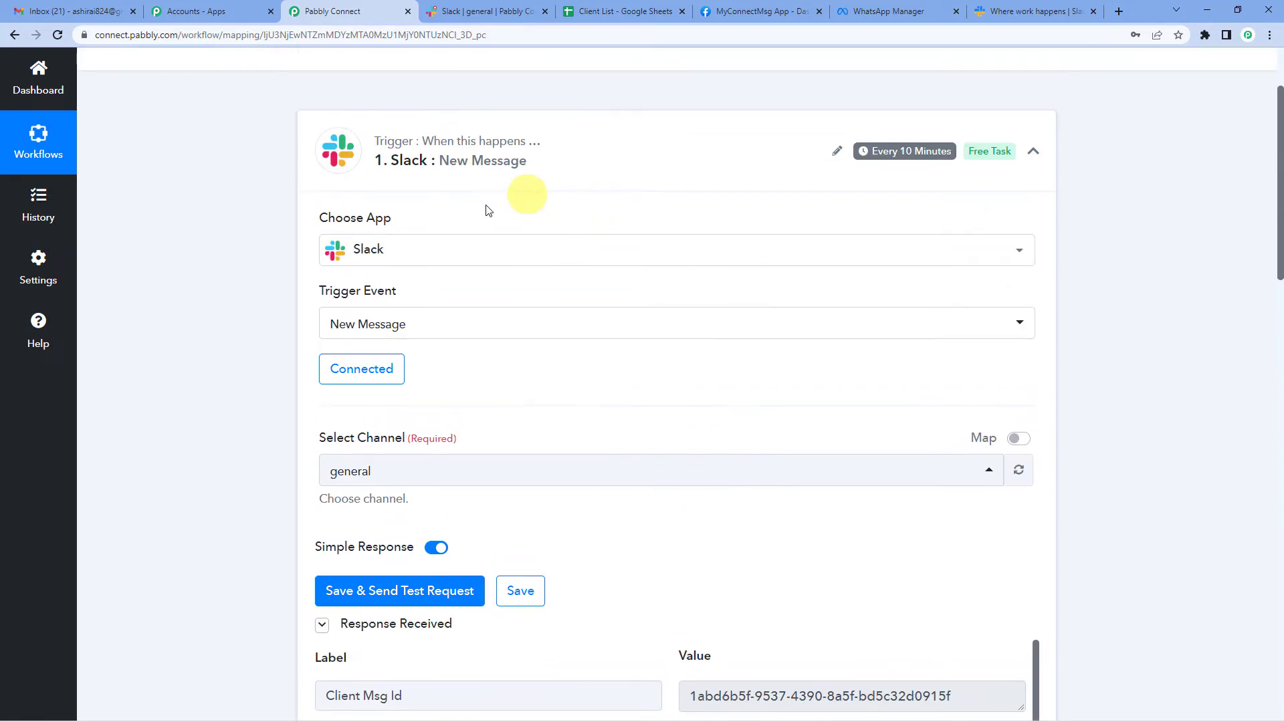
{"action": "scroll", "coordinate": [765, 294], "scroll_direction": "down", "scroll_amount": 6}
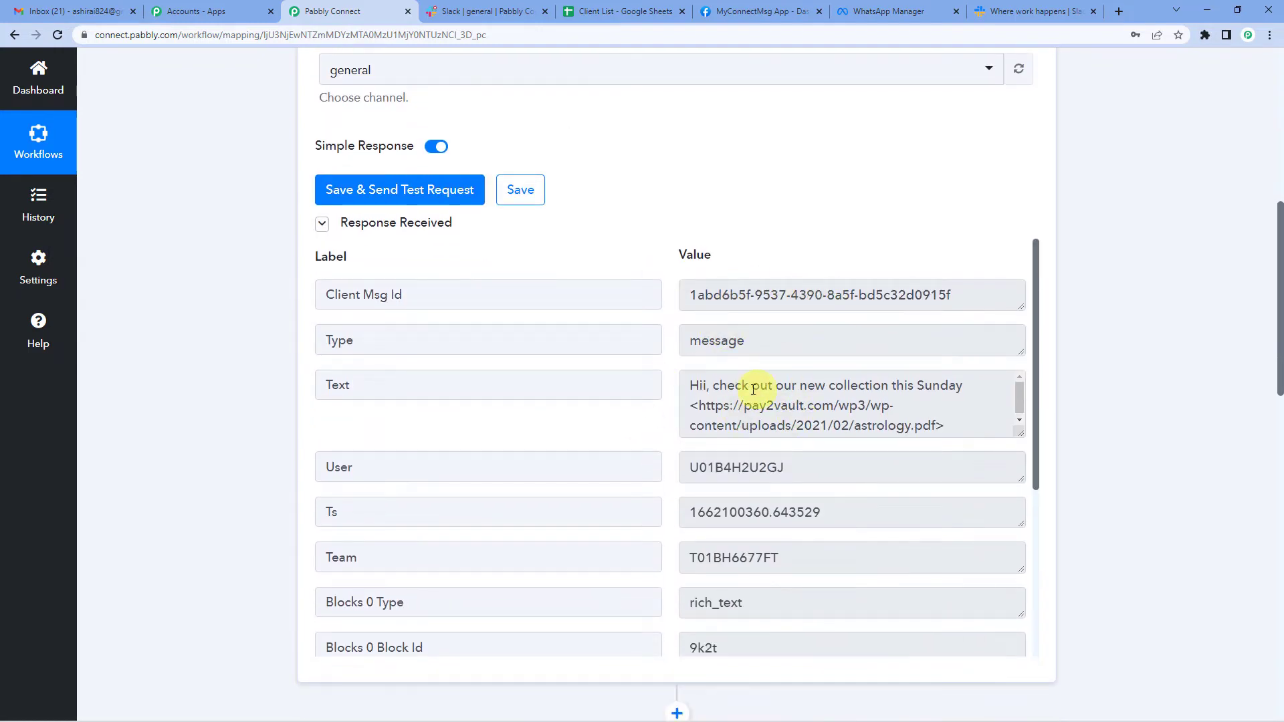
{"action": "scroll", "coordinate": [745, 403], "scroll_direction": "down", "scroll_amount": 1}
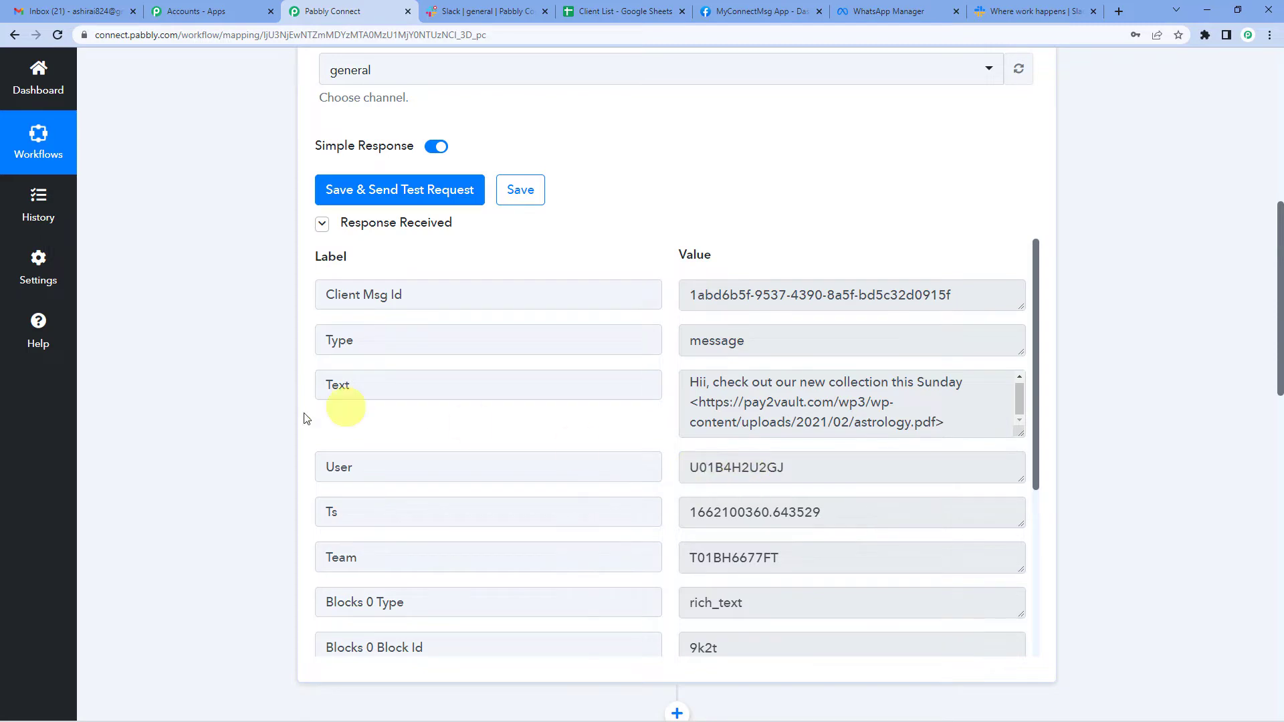
{"action": "scroll", "coordinate": [281, 416], "scroll_direction": "down", "scroll_amount": 4}
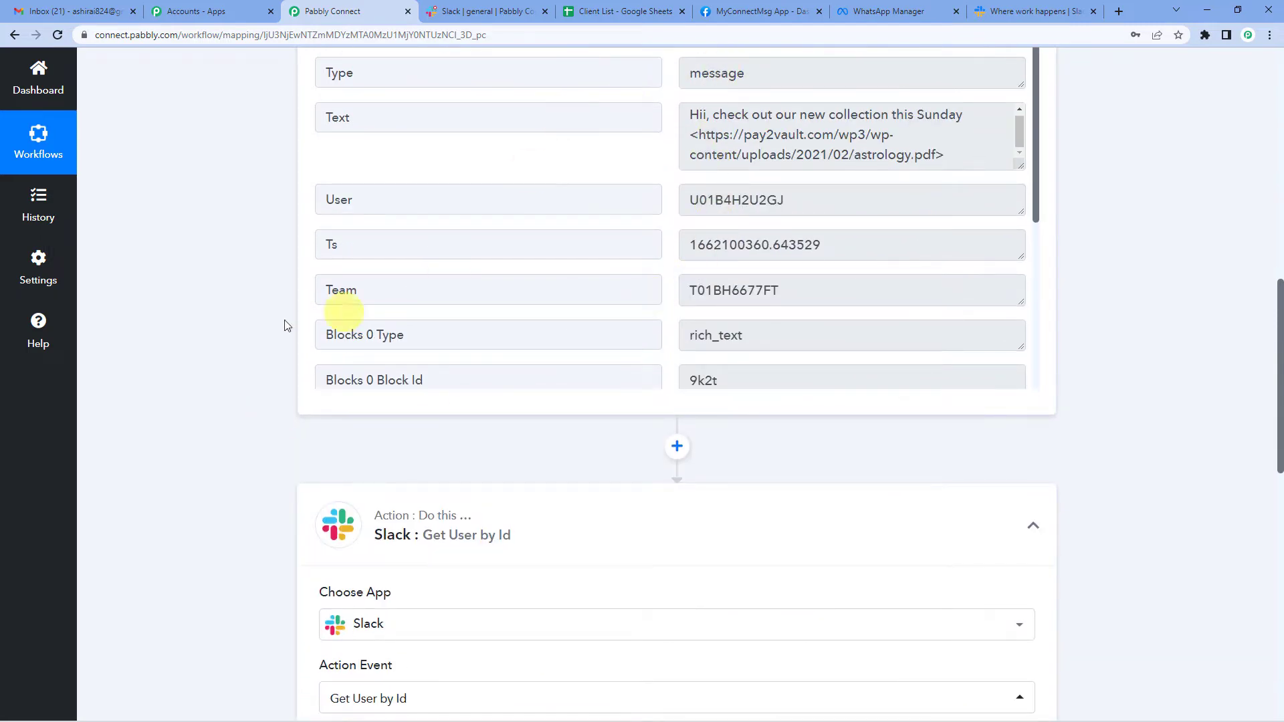
{"action": "scroll", "coordinate": [294, 439], "scroll_direction": "down", "scroll_amount": 6}
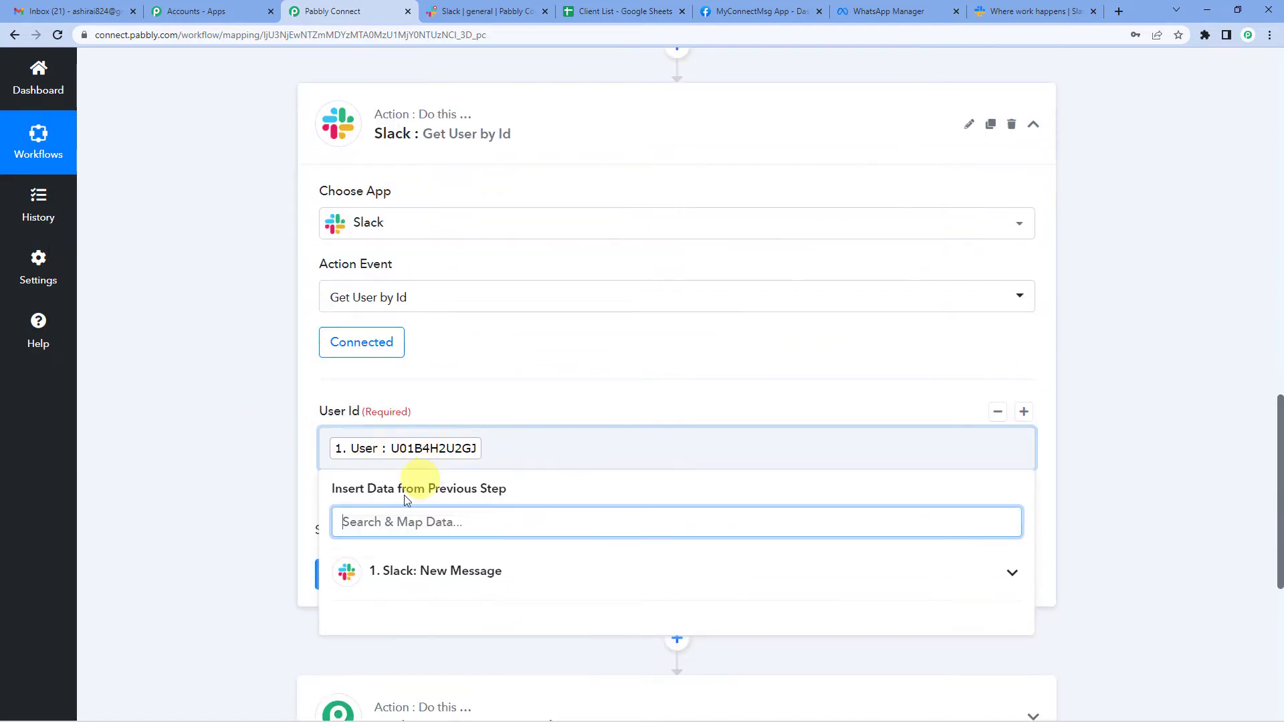
- Save the Get User by Id action, send a test request and check the user details in its response
{"action": "left_click", "coordinate": [444, 401]}
{"action": "scroll", "coordinate": [401, 453], "scroll_direction": "down", "scroll_amount": 2}
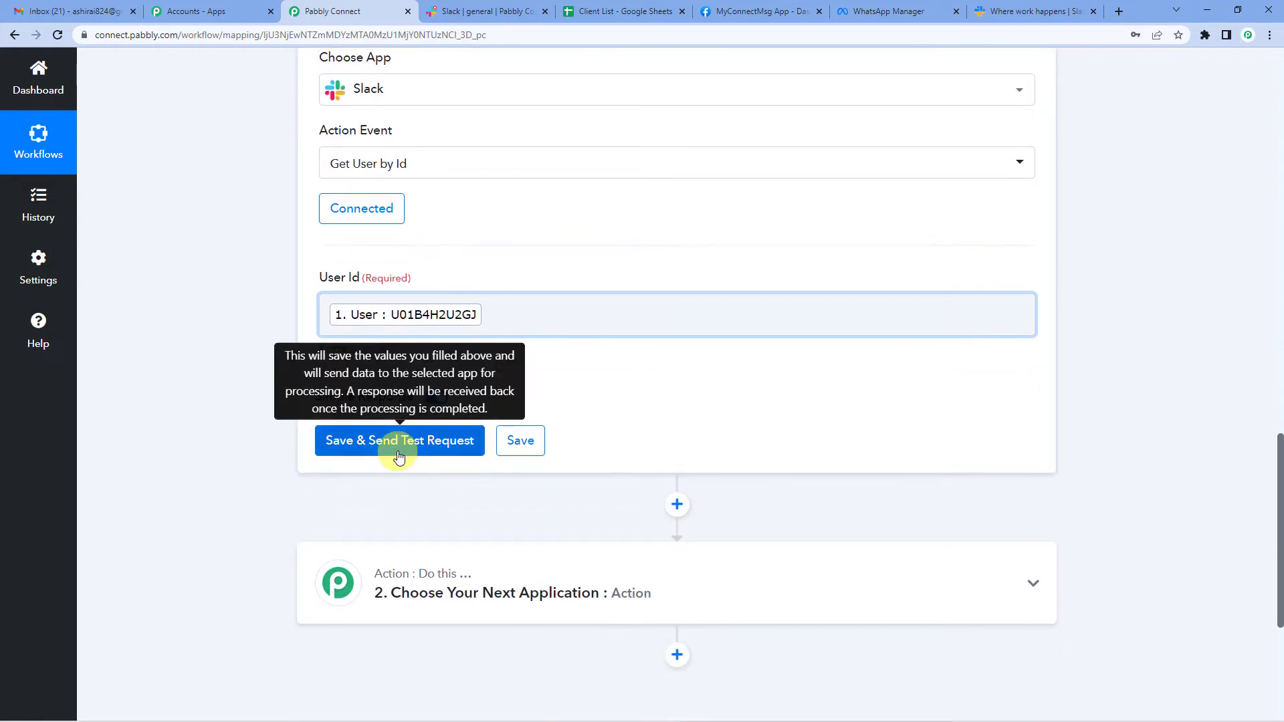
{"action": "left_click", "coordinate": [399, 441]}
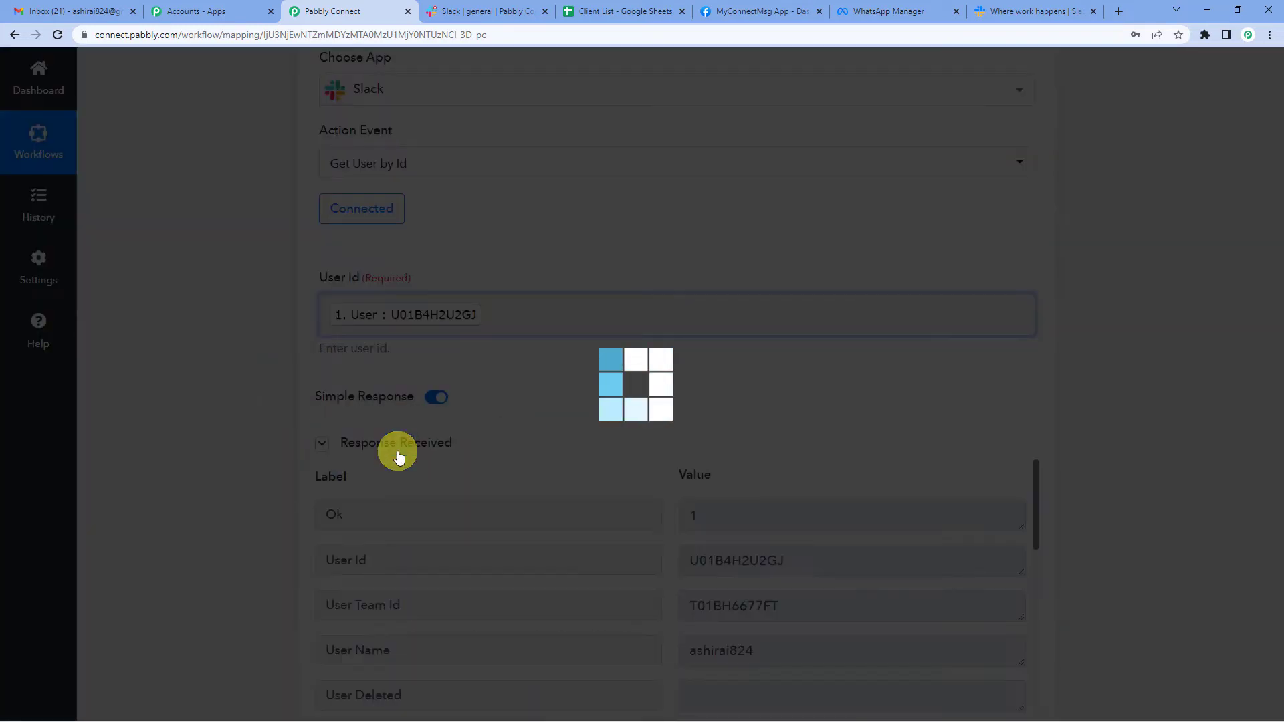
{"action": "scroll", "coordinate": [574, 315], "scroll_direction": "down", "scroll_amount": 3}
{"action": "scroll", "coordinate": [574, 315], "scroll_direction": "down", "scroll_amount": 1}
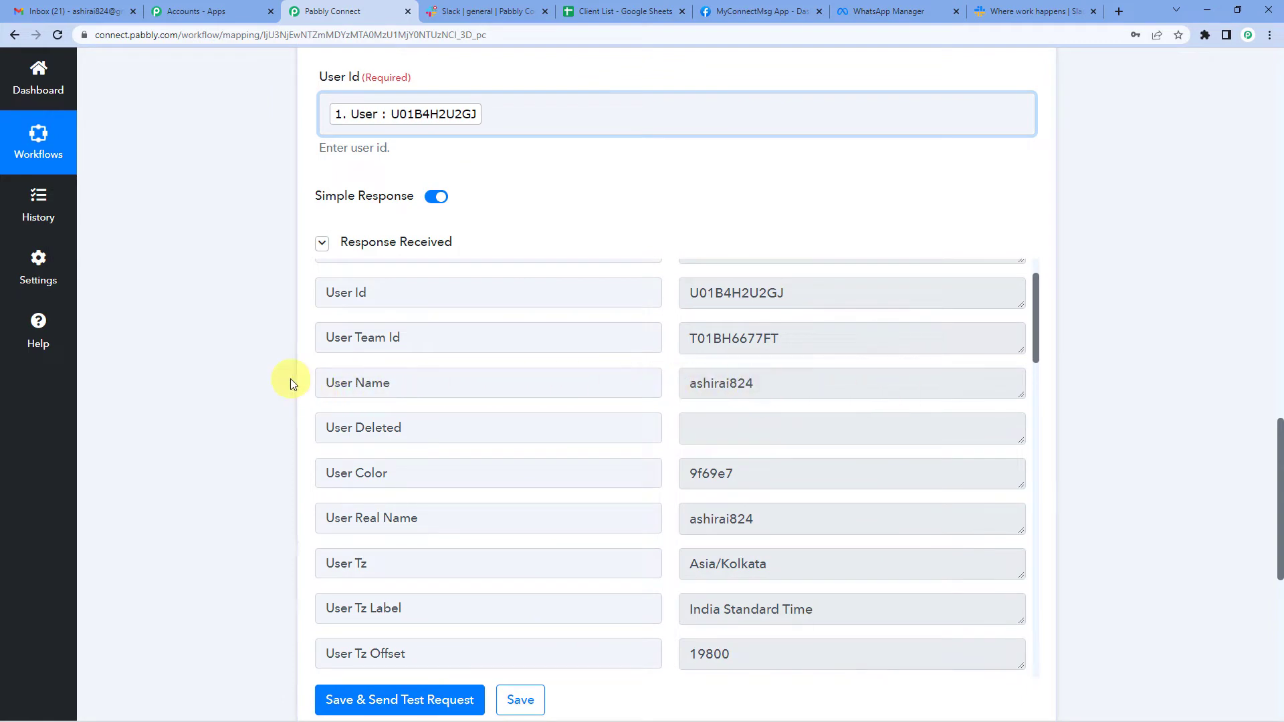
- Add a Google Sheets action after the Get User by Id step with Get Row(s) as its event
{"action": "scroll", "coordinate": [287, 379], "scroll_direction": "down", "scroll_amount": 7}
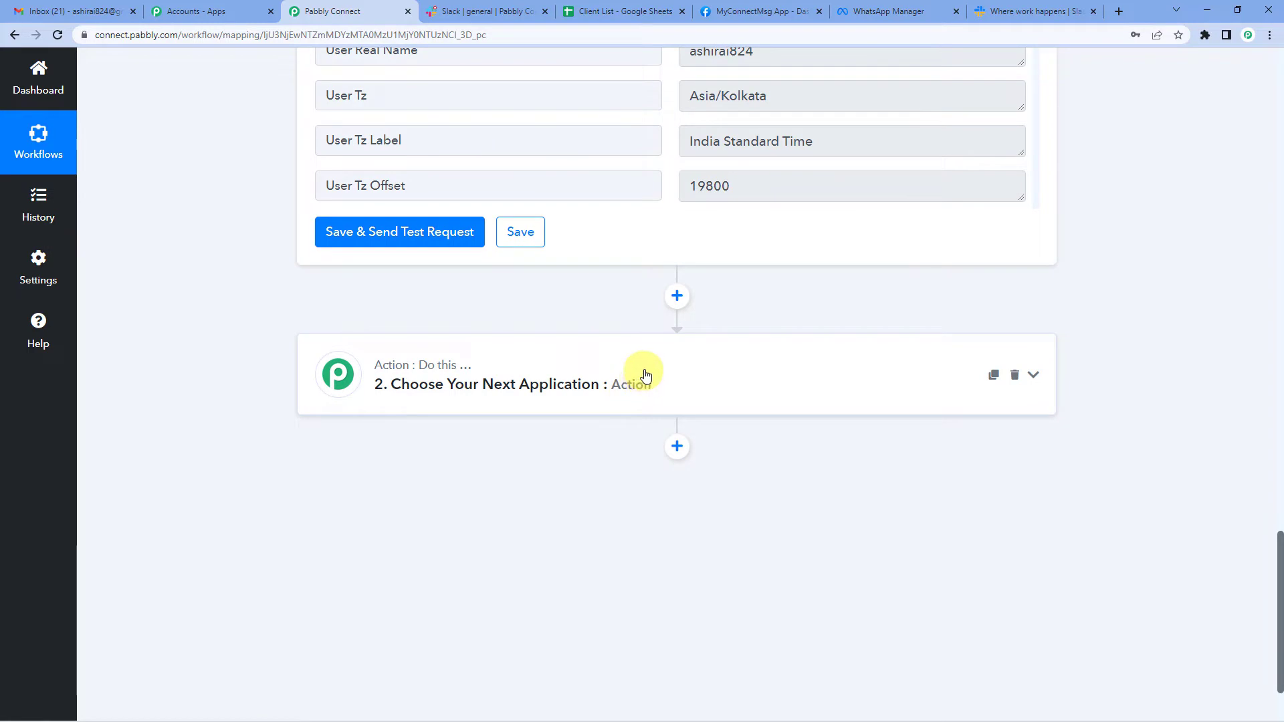
{"action": "left_click", "coordinate": [677, 297]}
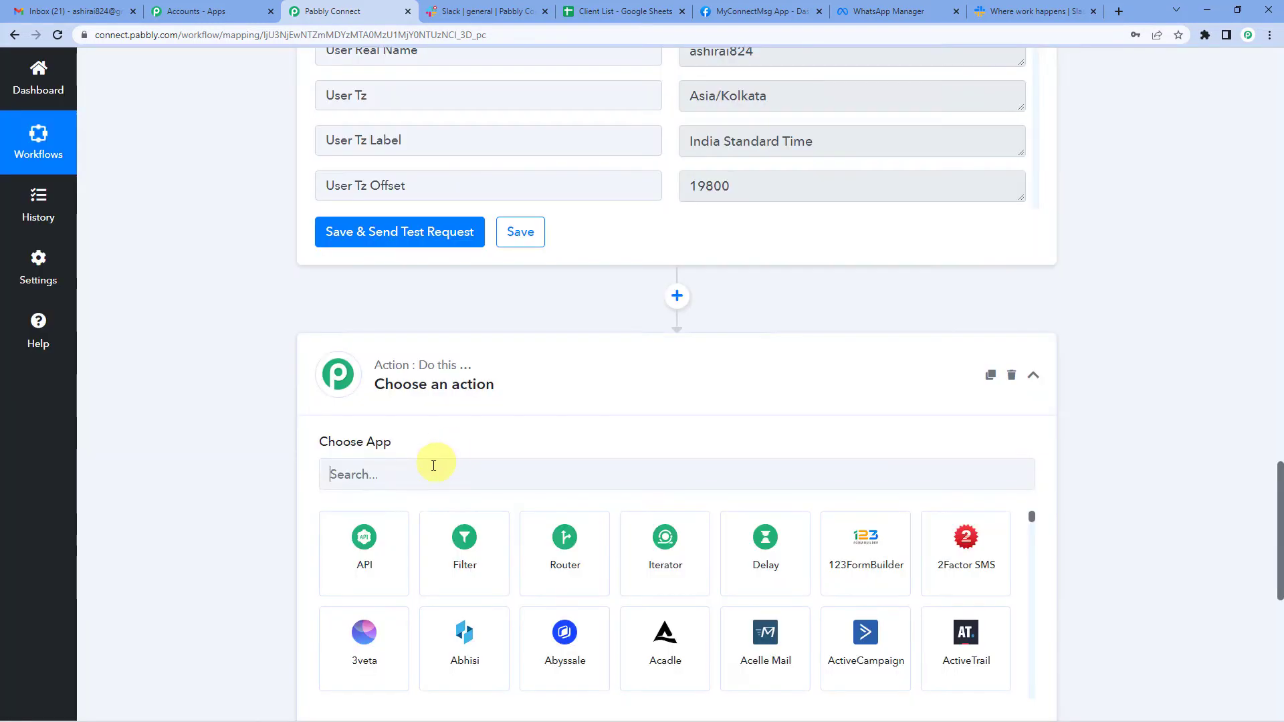
{"action": "left_click", "coordinate": [430, 468]}
{"action": "type", "text": "g"}
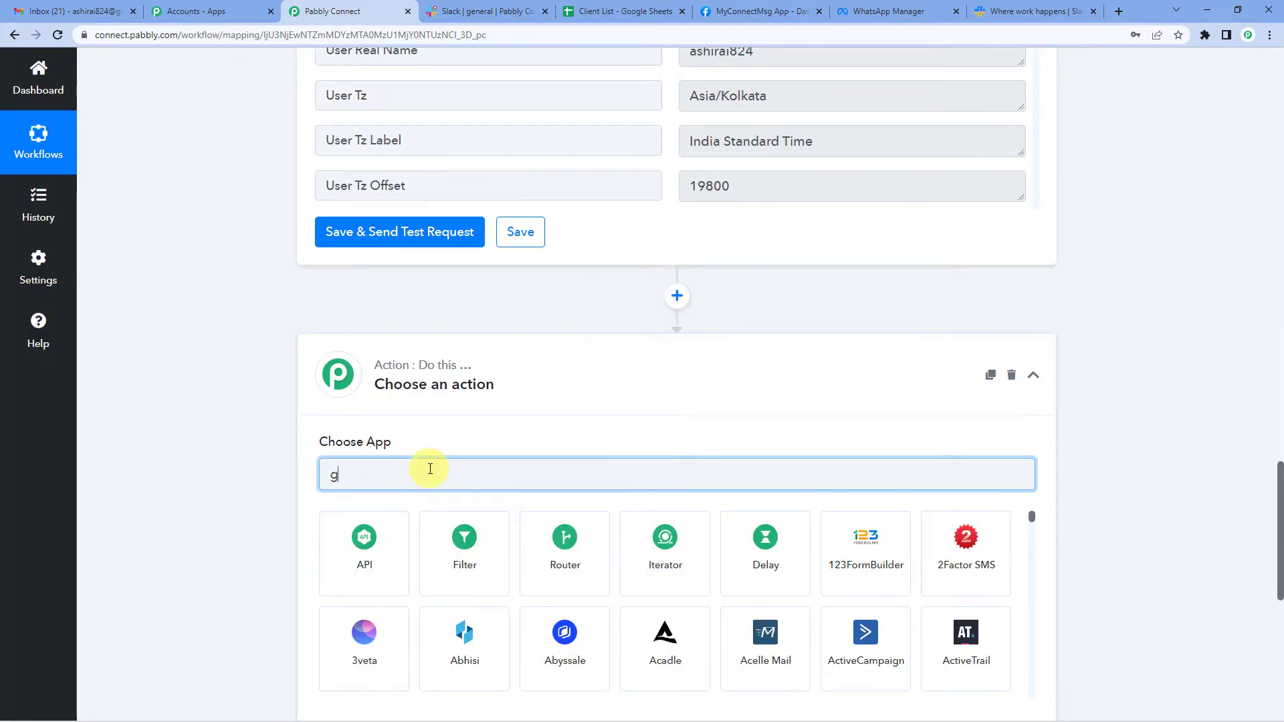
{"action": "type", "text": "oogle"}
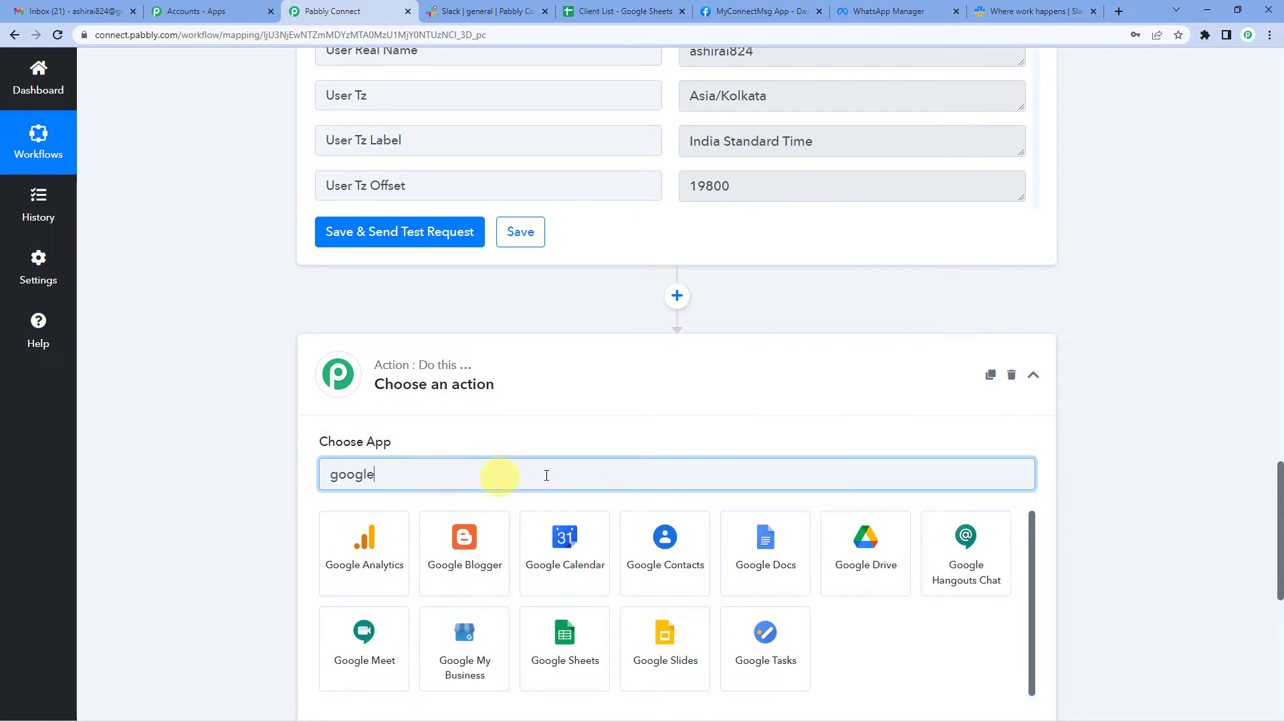
{"action": "type", "text": " she"}
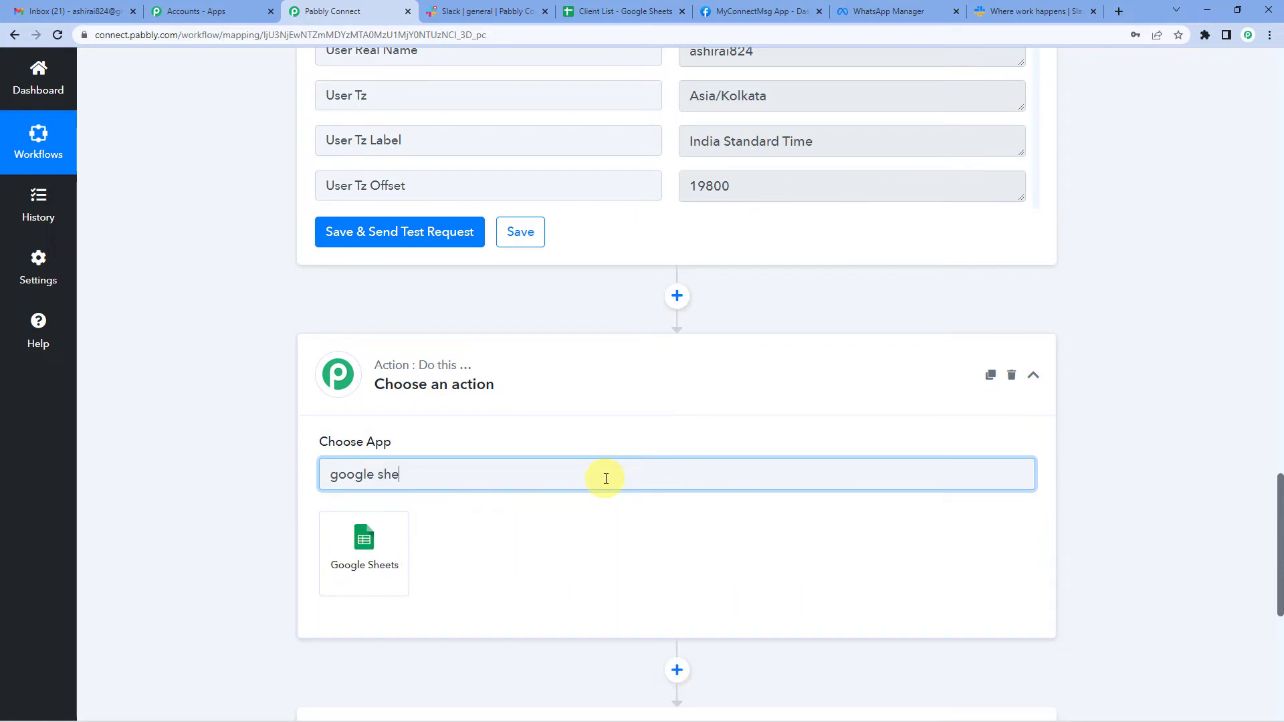
{"action": "left_click", "coordinate": [407, 569]}
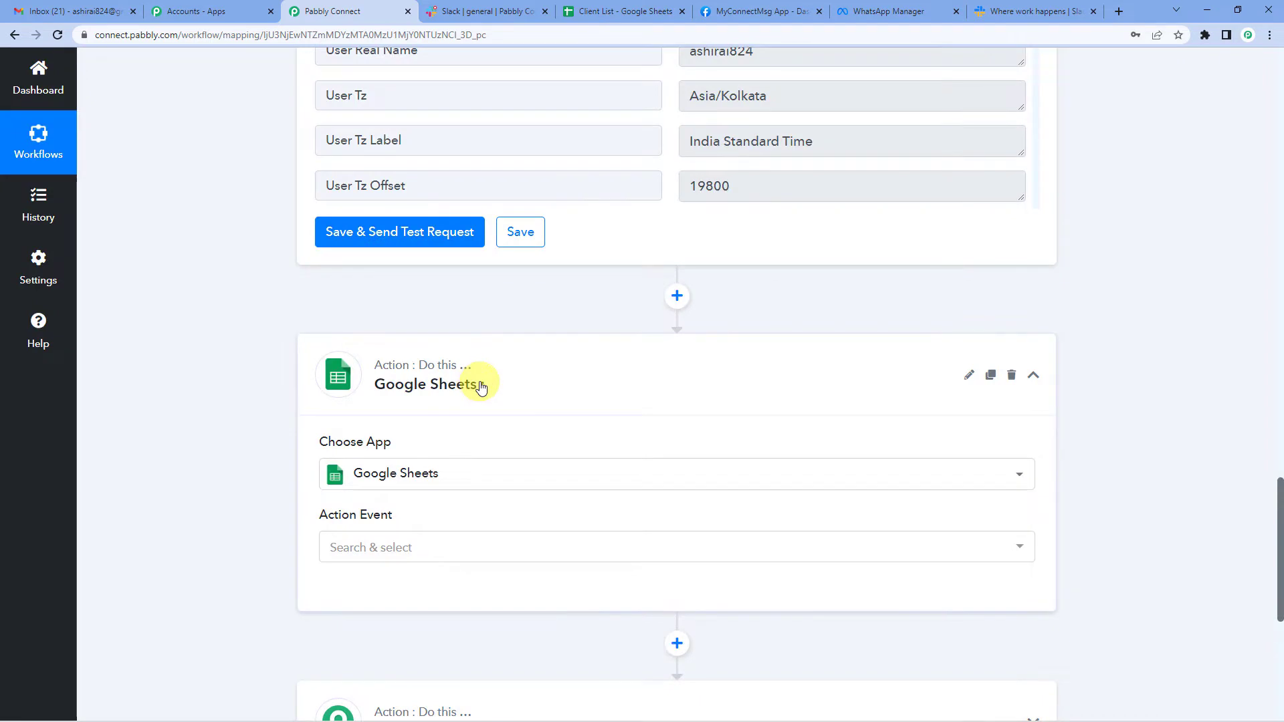
{"action": "scroll", "coordinate": [441, 421], "scroll_direction": "down", "scroll_amount": 1}
{"action": "left_click", "coordinate": [391, 480]}
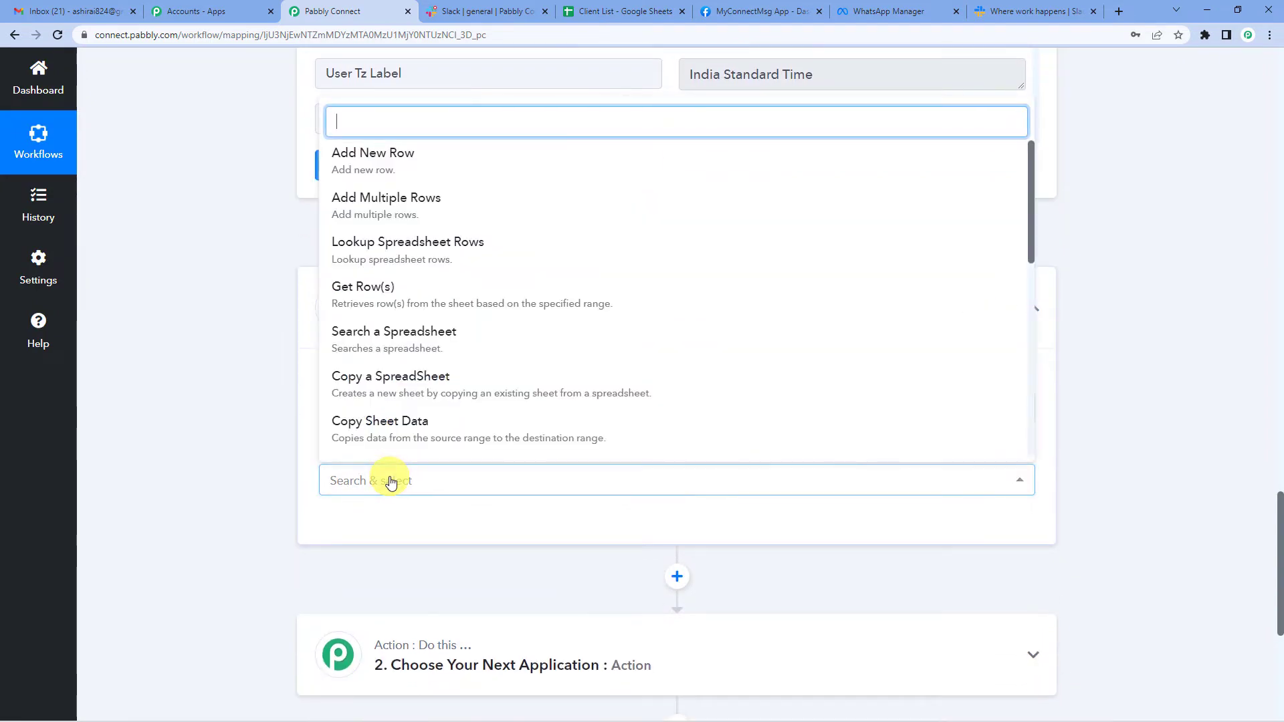
{"action": "left_click", "coordinate": [415, 303]}
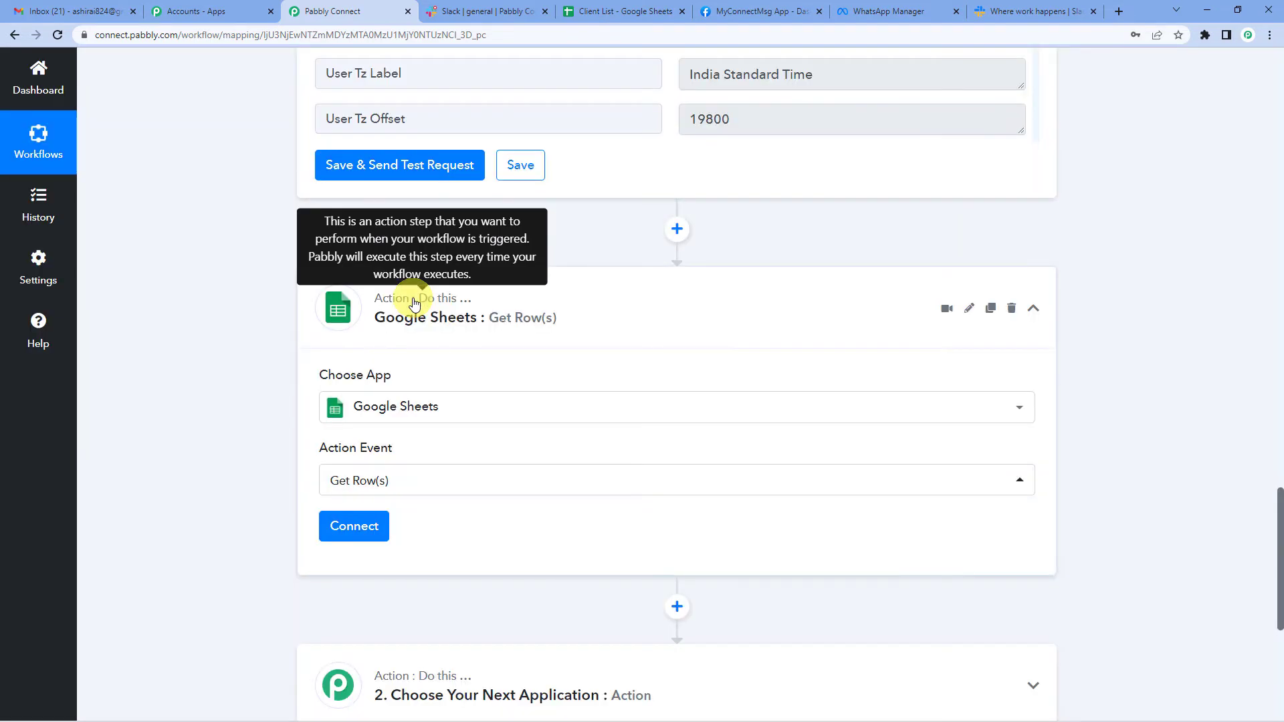
- Connect the Get Row(s) action through a new Google Sheets connection, authorizing Pabbly Connect Sheets with the signed-in Google account
{"action": "left_click", "coordinate": [354, 526]}
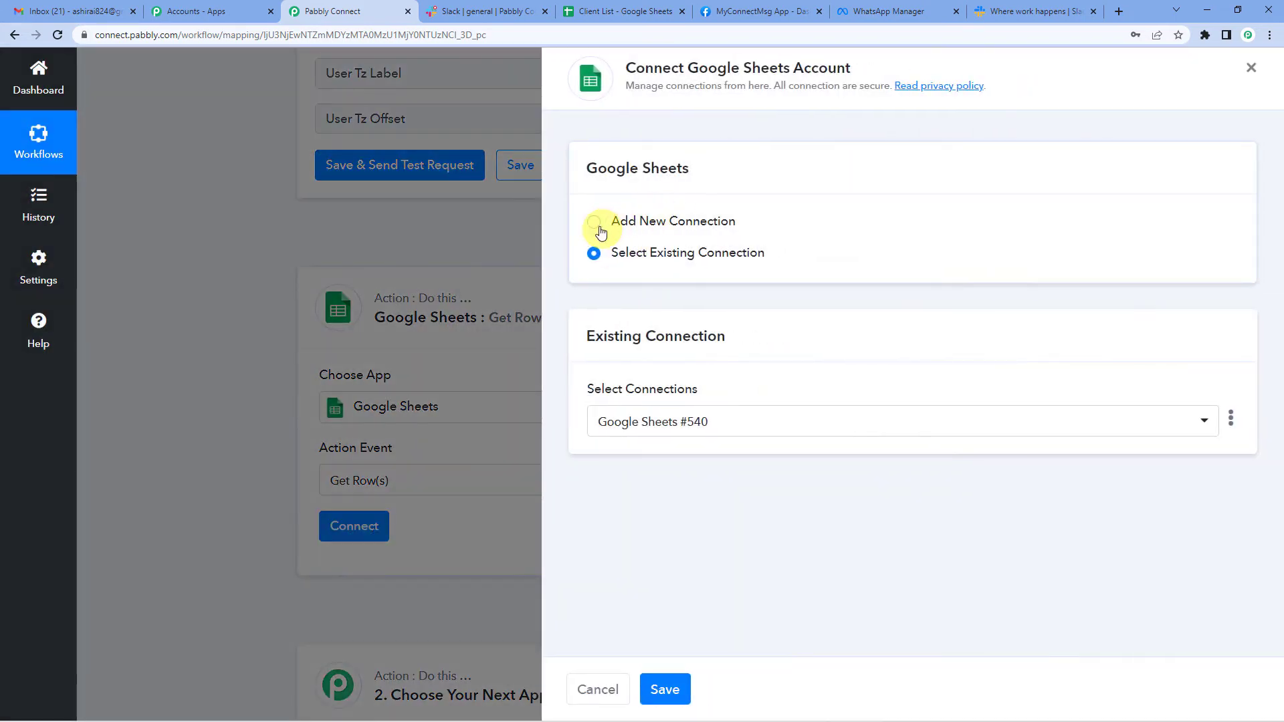
{"action": "left_click", "coordinate": [593, 221]}
{"action": "left_click", "coordinate": [648, 395]}
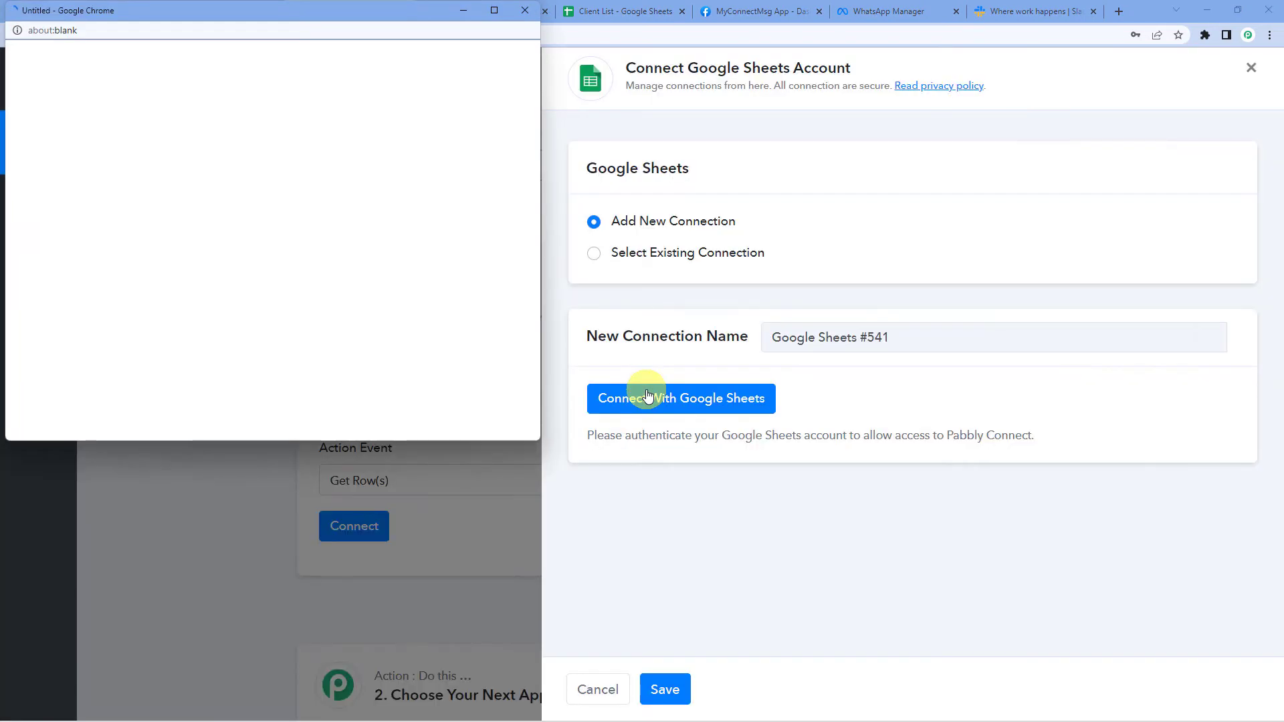
{"action": "left_click", "coordinate": [172, 267]}
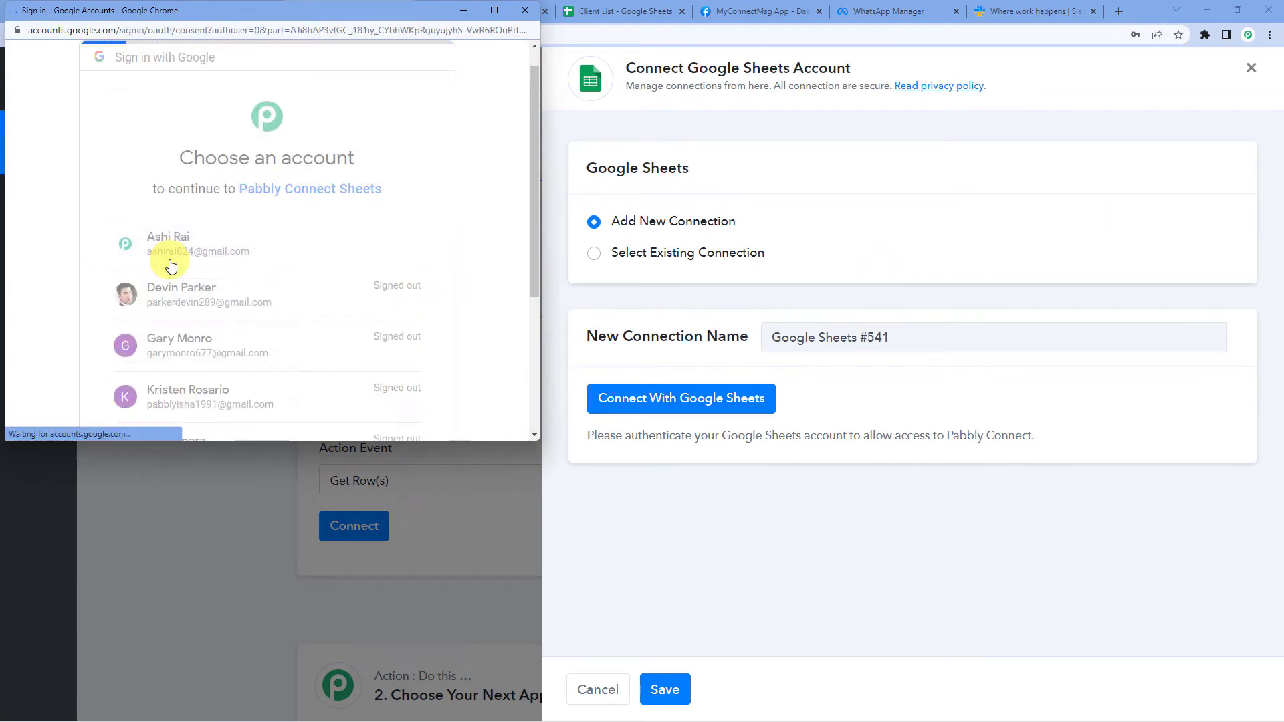
{"action": "scroll", "coordinate": [244, 249], "scroll_direction": "down", "scroll_amount": 2}
{"action": "scroll", "coordinate": [244, 249], "scroll_direction": "down", "scroll_amount": 2}
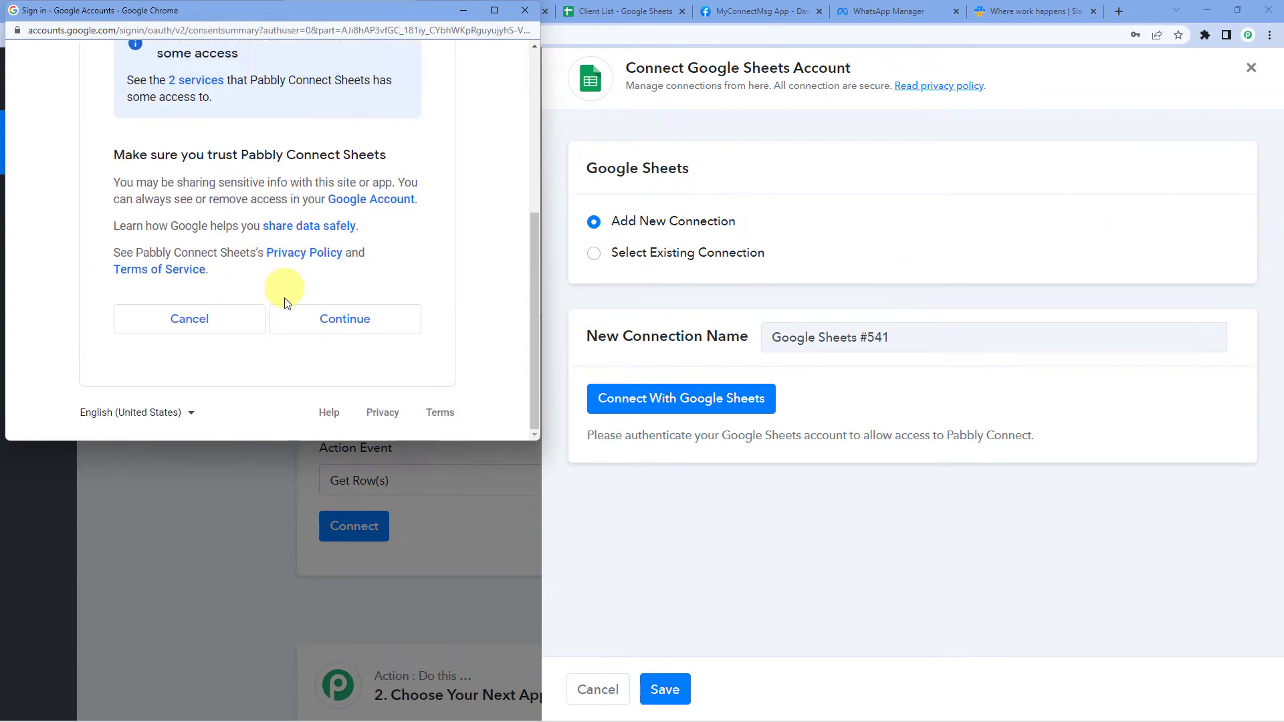
{"action": "left_click", "coordinate": [344, 319]}
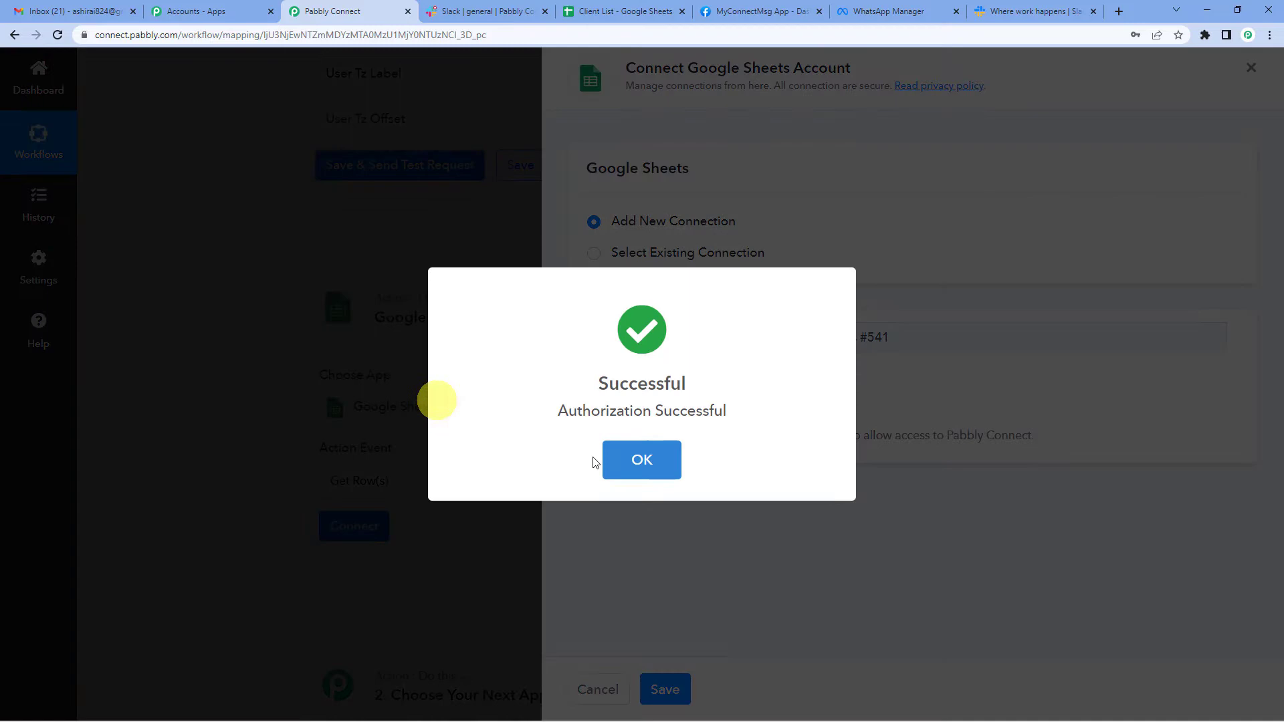
{"action": "left_click", "coordinate": [658, 468]}
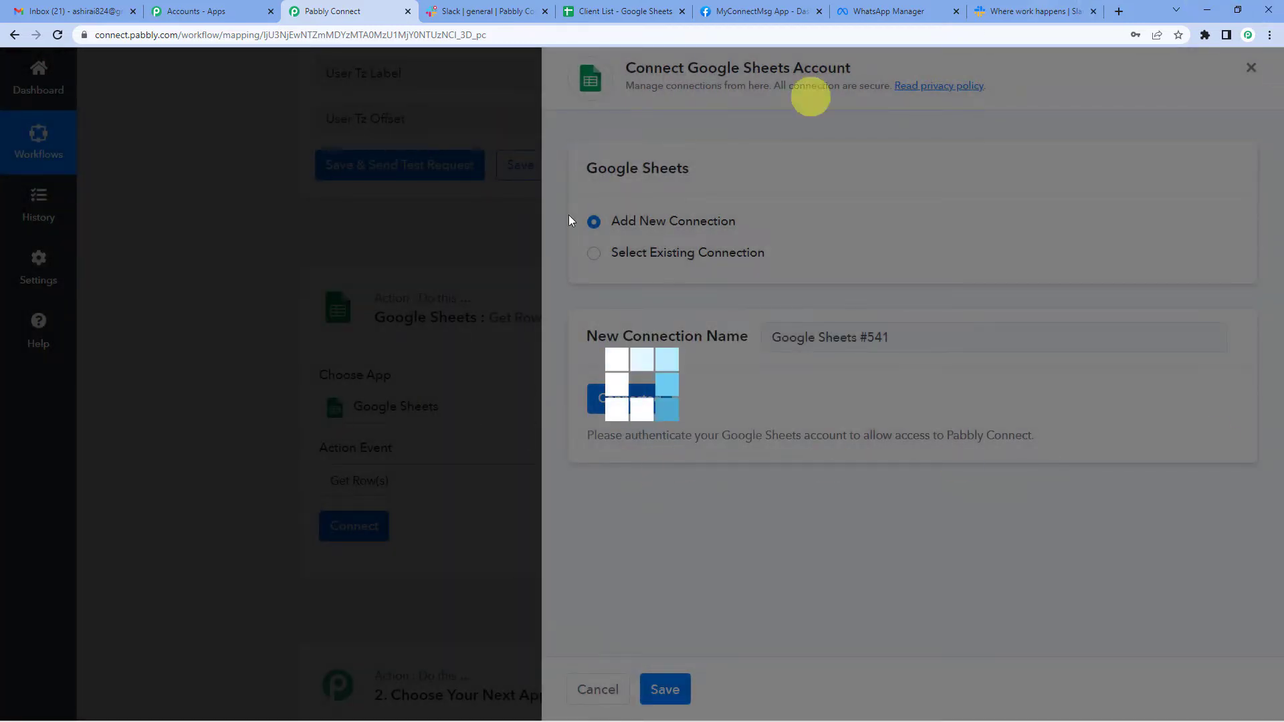
- Select the Client List spreadsheet for the Get Row(s) action and review its columns in Google Sheets
{"action": "scroll", "coordinate": [410, 418], "scroll_direction": "down", "scroll_amount": 5}
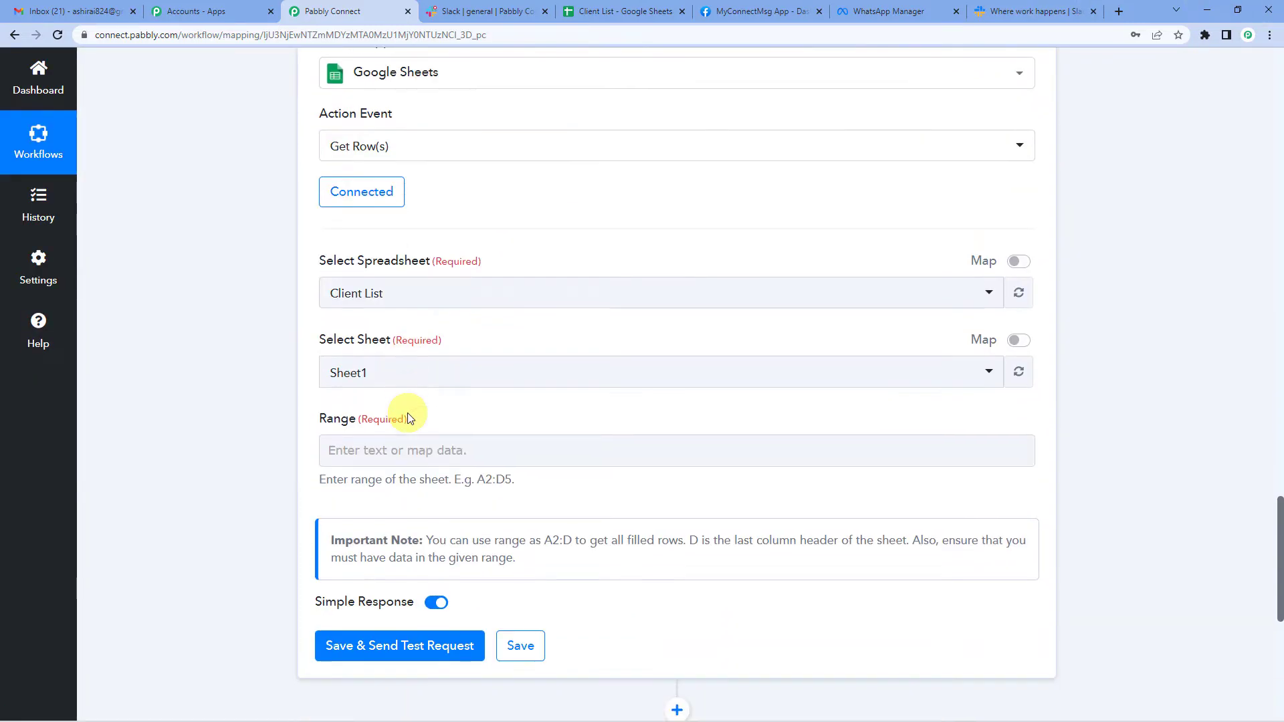
{"action": "left_click", "coordinate": [432, 298]}
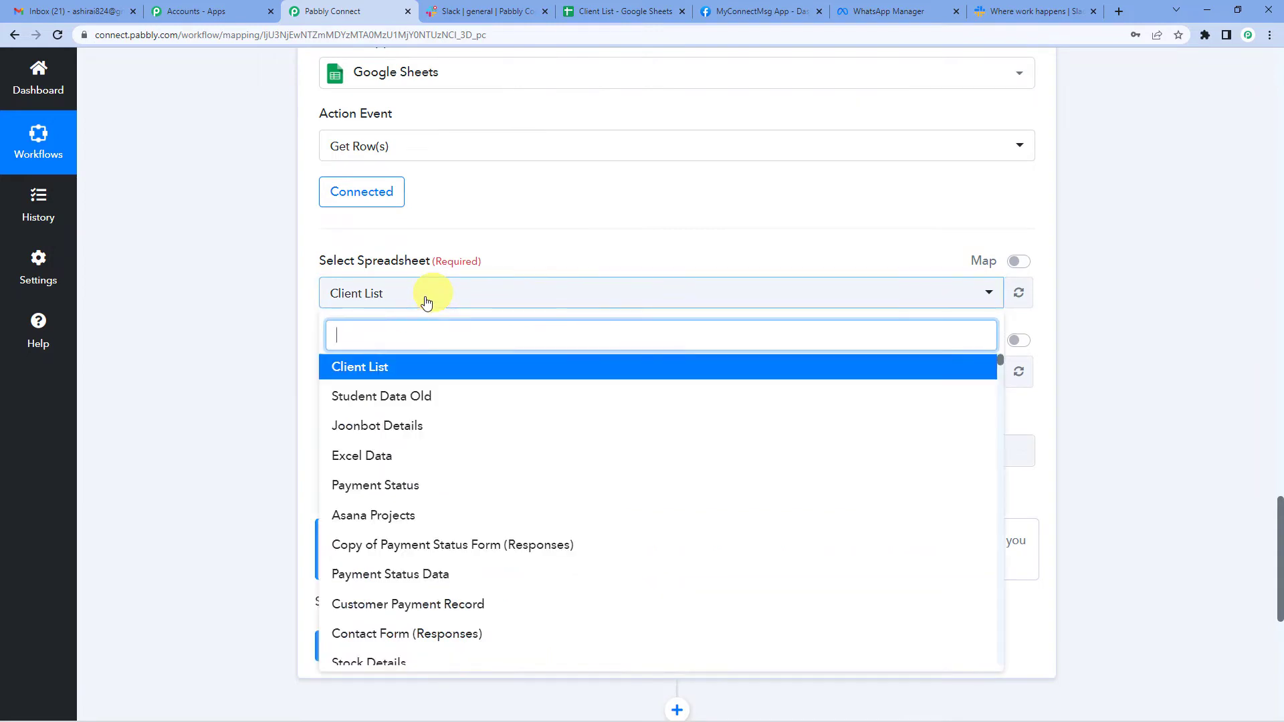
{"action": "left_click", "coordinate": [378, 374]}
{"action": "left_click", "coordinate": [572, 11]}
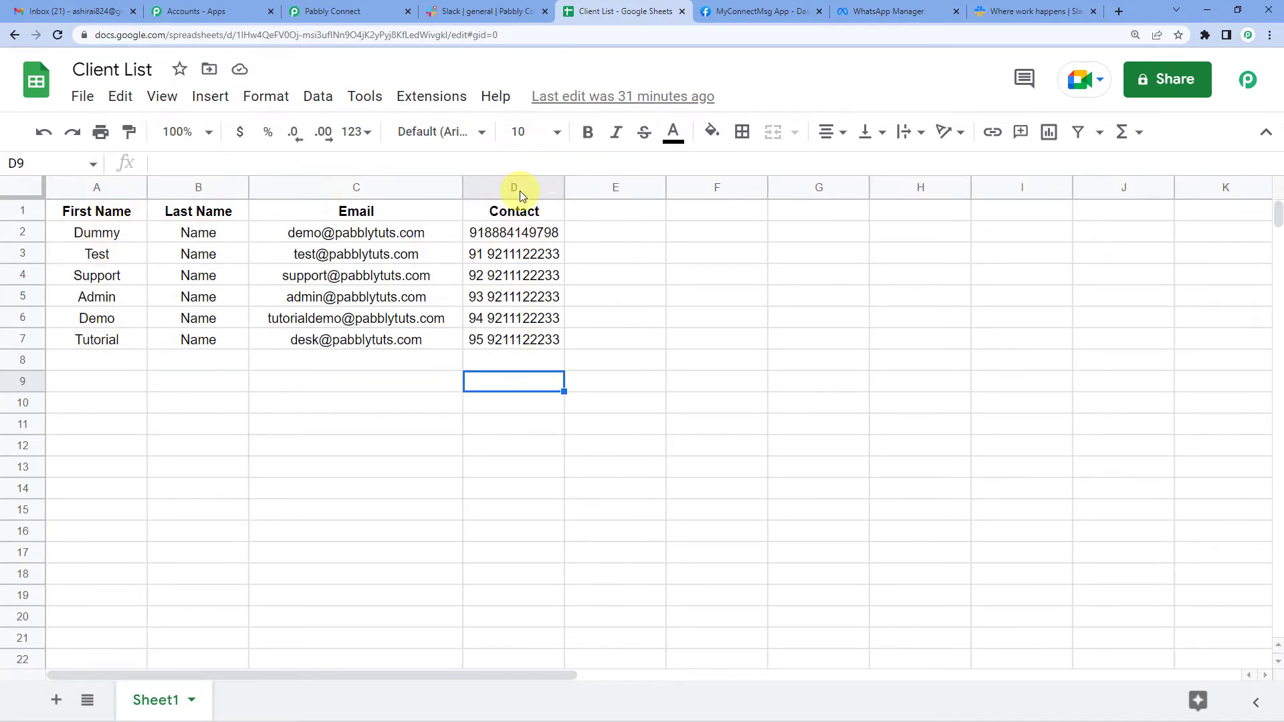
{"action": "left_click", "coordinate": [332, 11]}
{"action": "scroll", "coordinate": [399, 230], "scroll_direction": "up", "scroll_amount": 1}
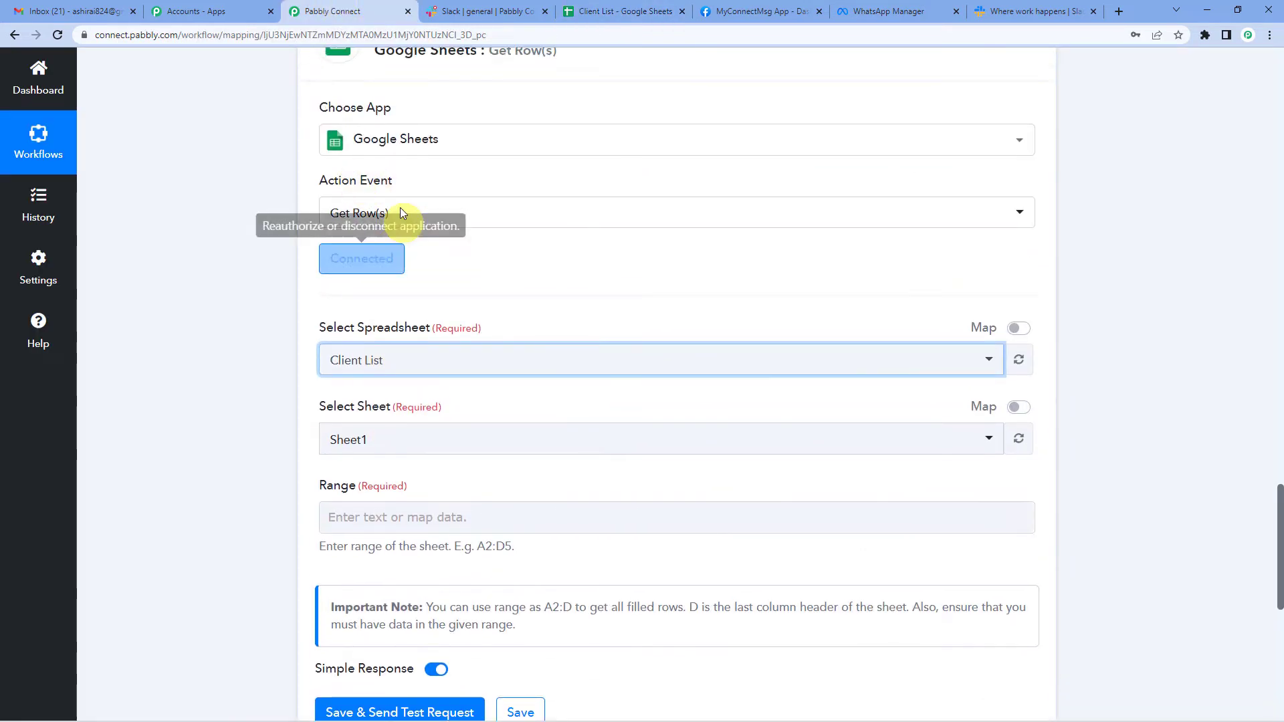
{"action": "left_click", "coordinate": [591, 8]}
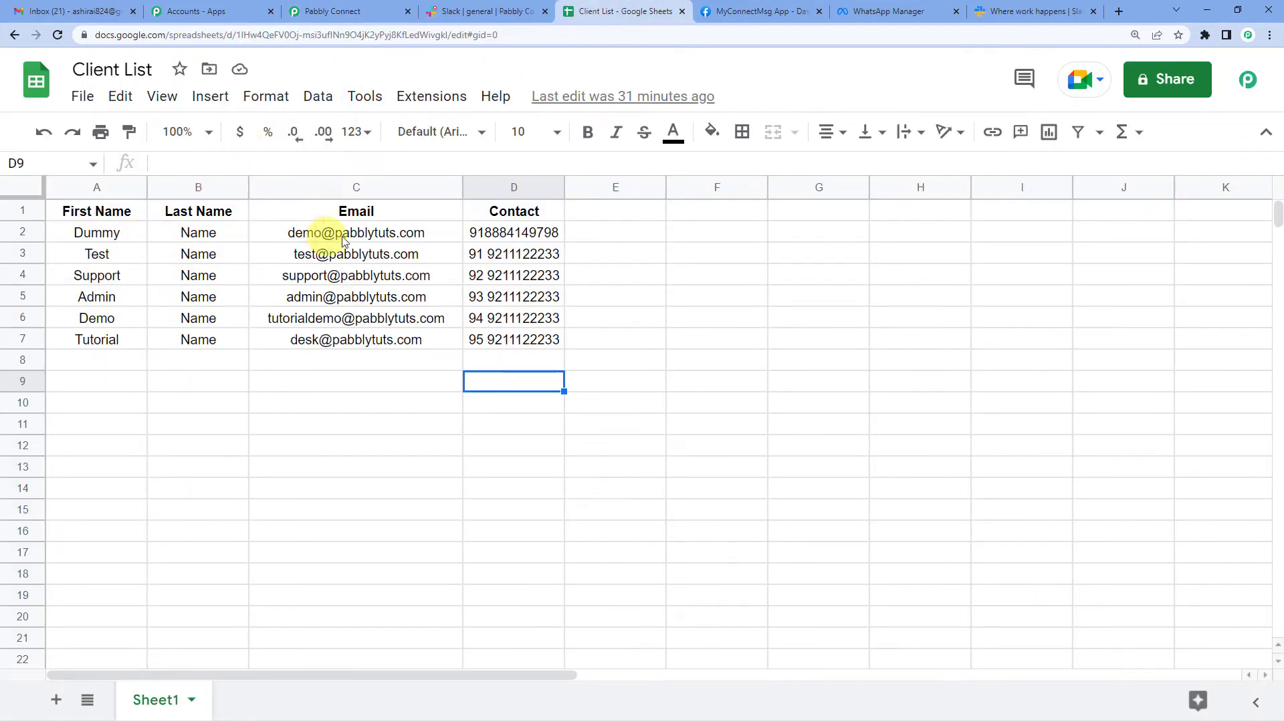
{"action": "left_click", "coordinate": [381, 6]}
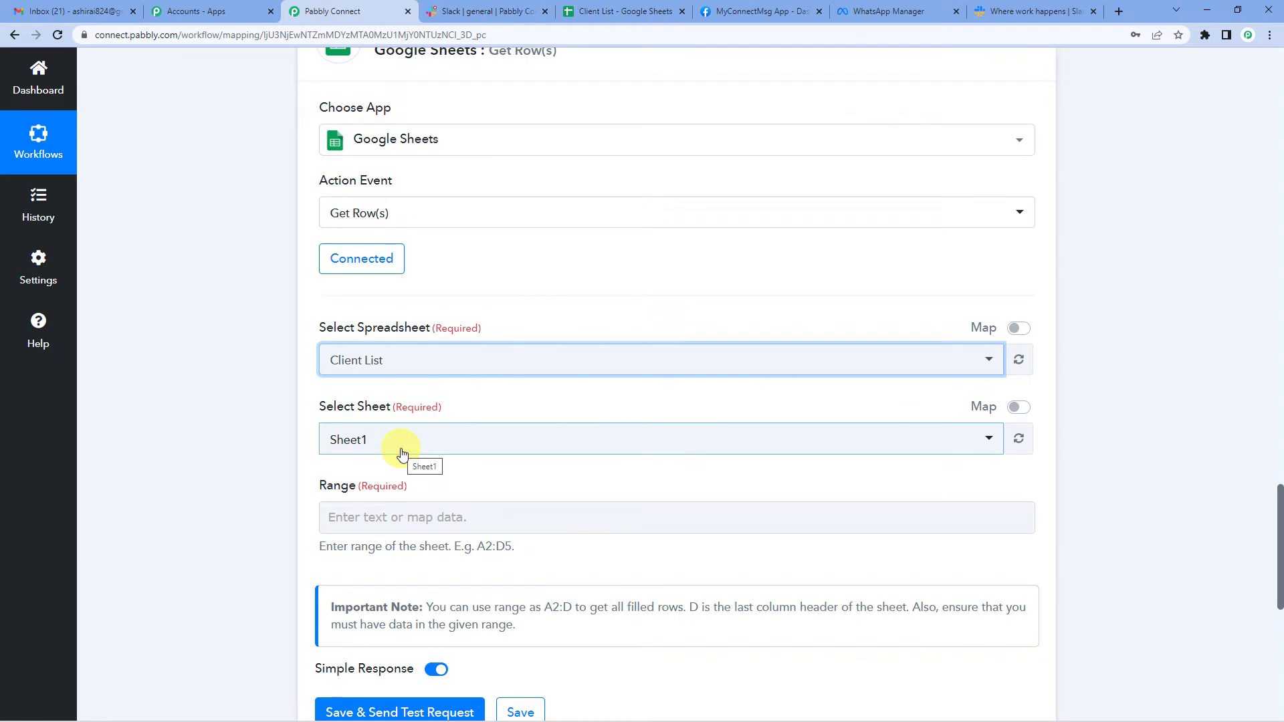
- Check the Range field's example format against the first and last filled cells of the Client List sheet
{"action": "scroll", "coordinate": [402, 454], "scroll_direction": "down", "scroll_amount": 2}
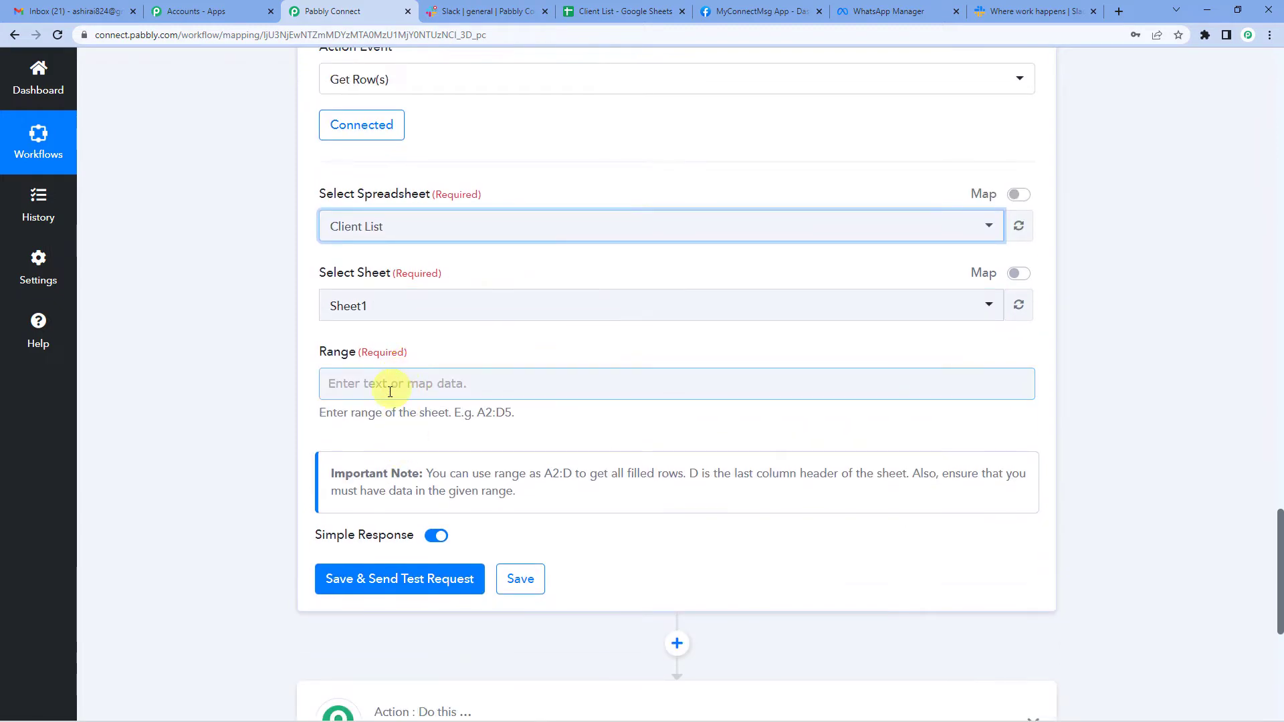
{"action": "left_click", "coordinate": [335, 384]}
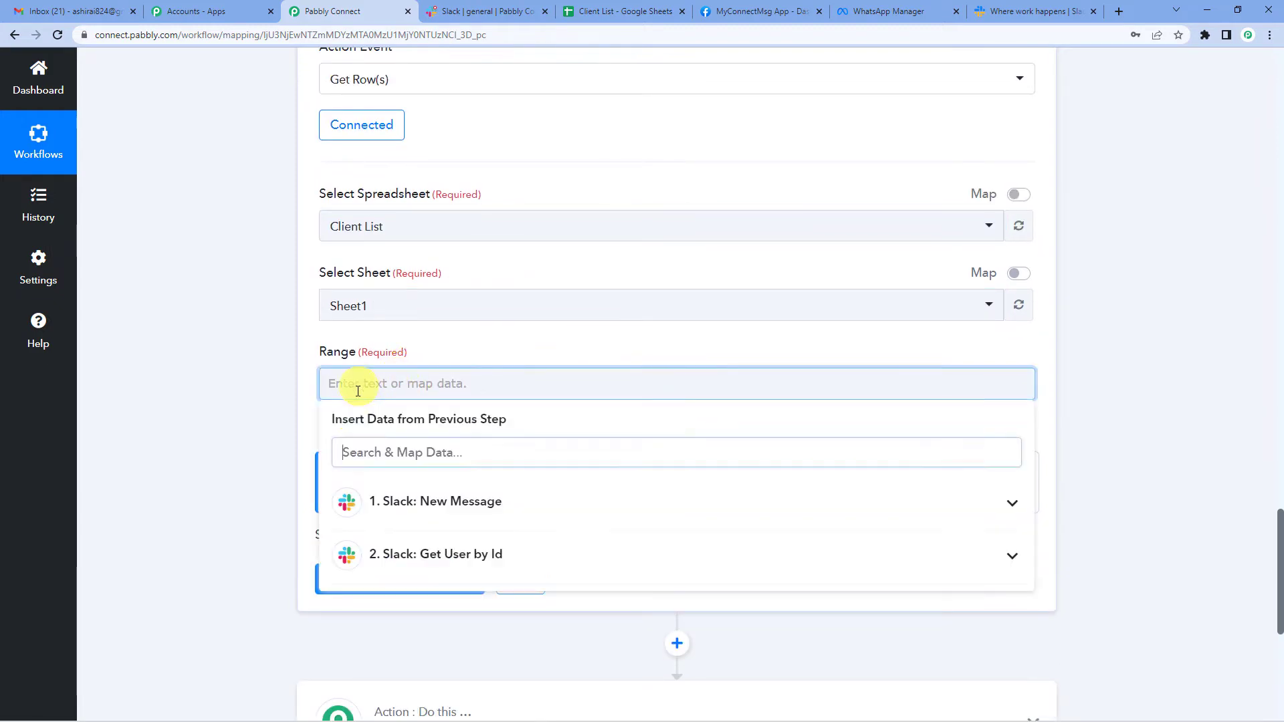
{"action": "left_click", "coordinate": [304, 404]}
{"action": "left_click_drag", "start_coordinate": [378, 412], "coordinate": [478, 412]}
{"action": "left_click", "coordinate": [515, 415]}
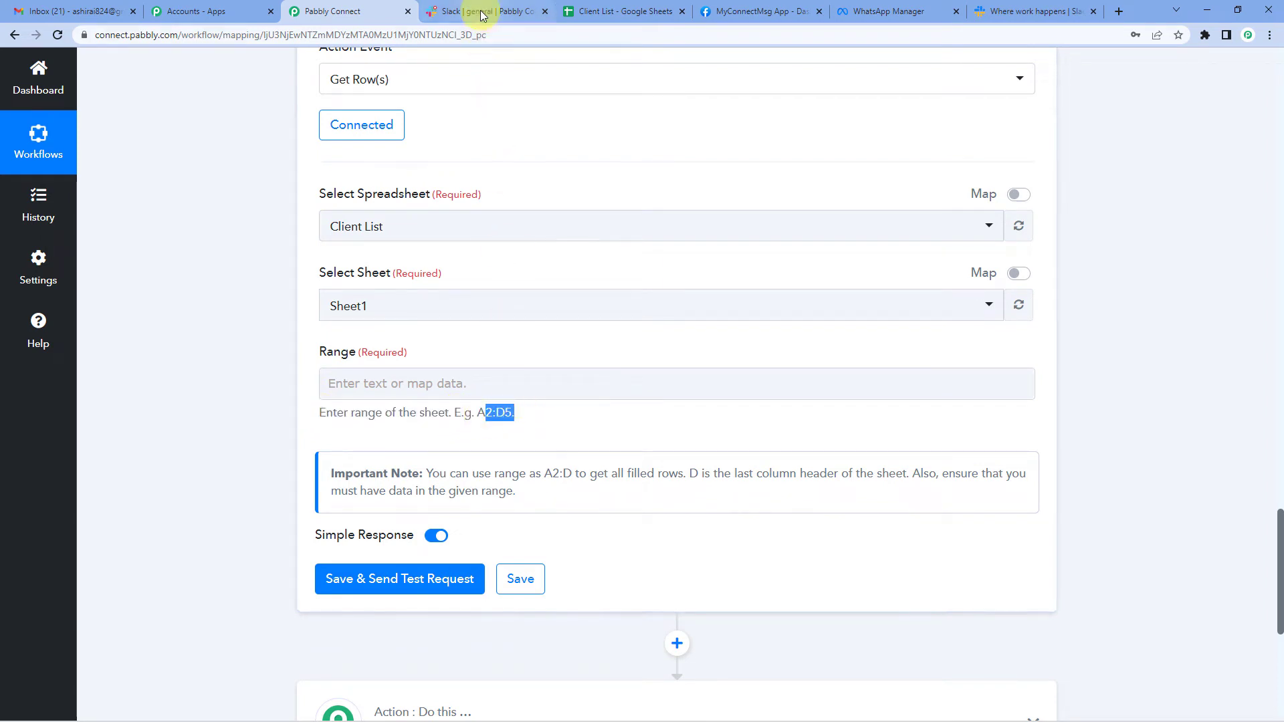
{"action": "left_click", "coordinate": [568, 11]}
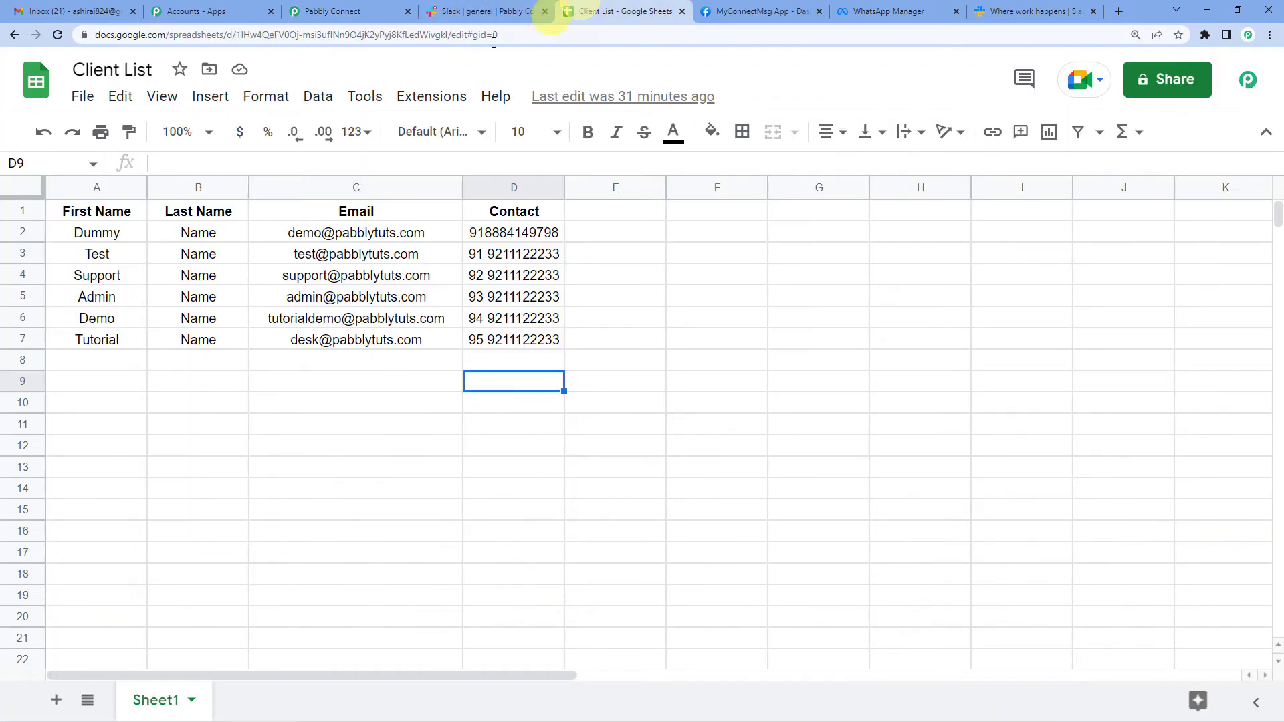
{"action": "left_click", "coordinate": [97, 235]}
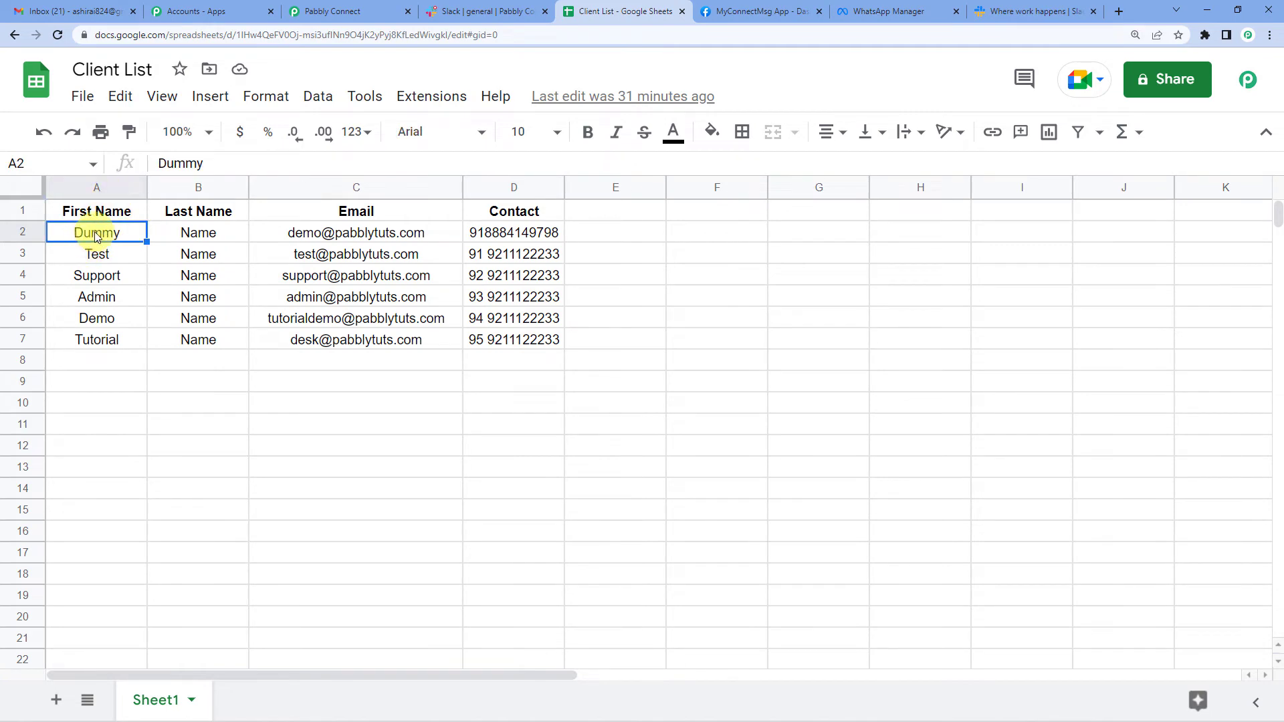
{"action": "left_click", "coordinate": [514, 341]}
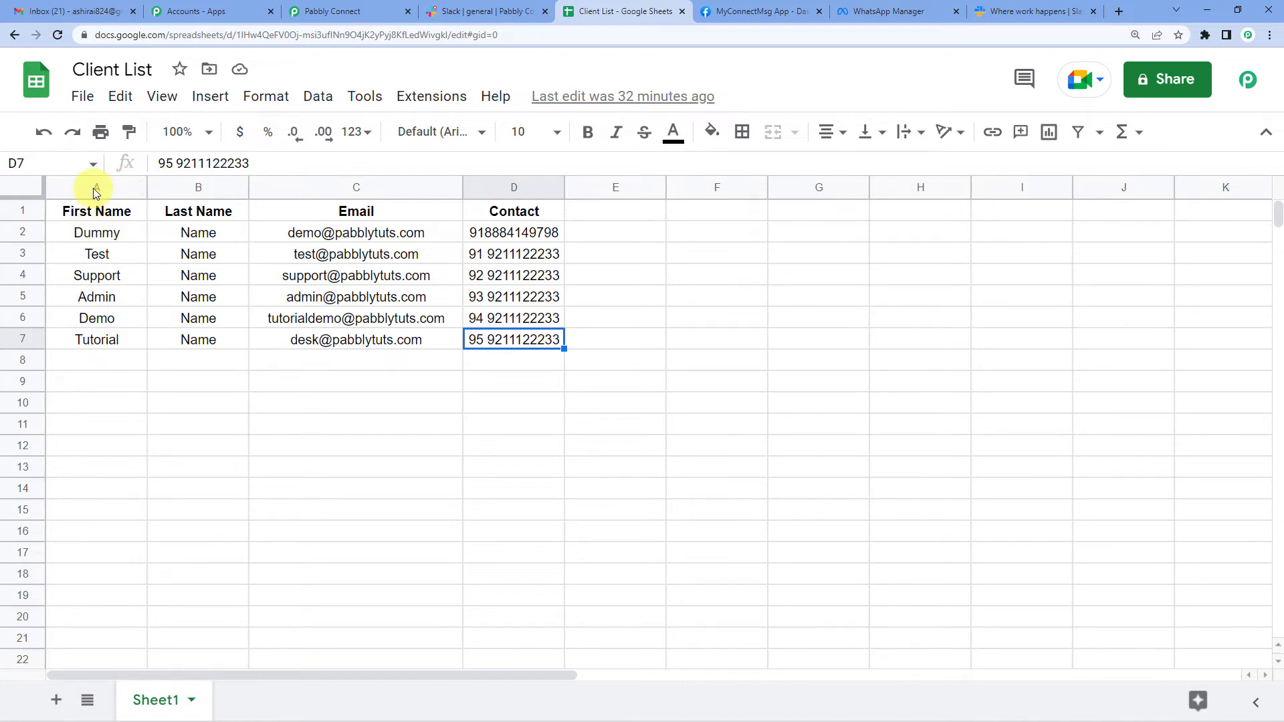
{"action": "left_click", "coordinate": [92, 241]}
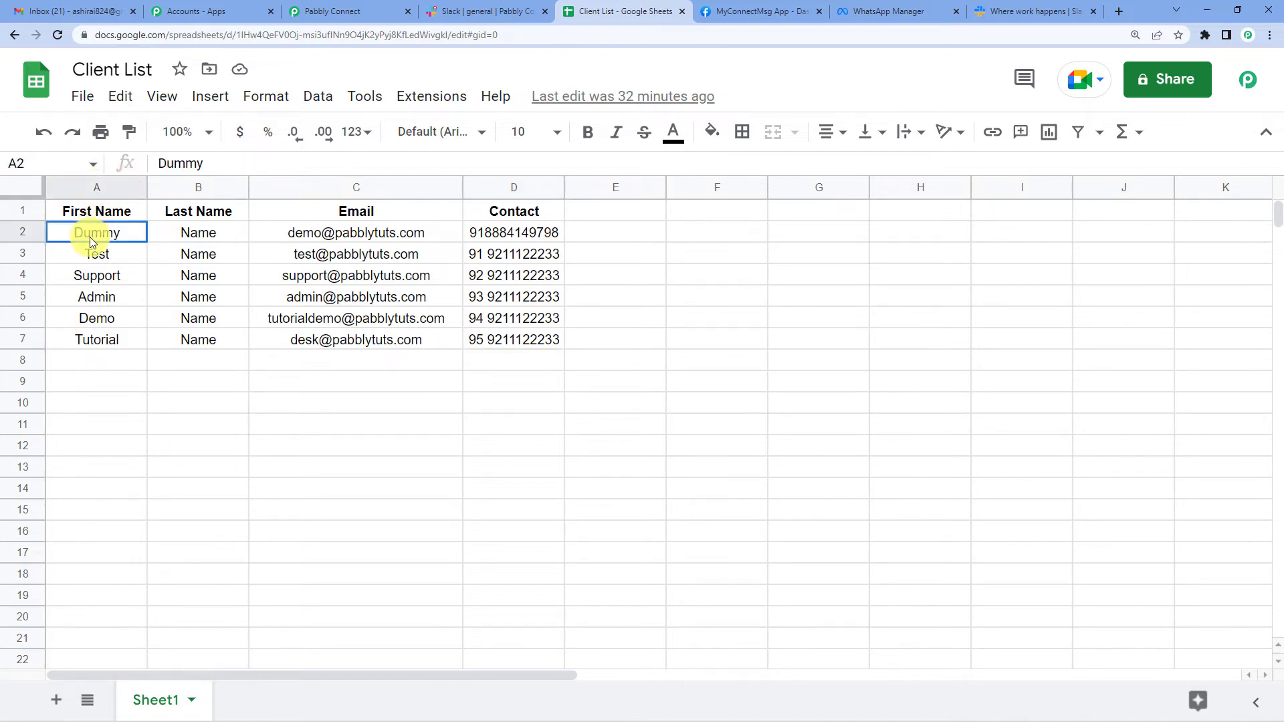
{"action": "left_click", "coordinate": [532, 343]}
{"action": "left_click", "coordinate": [373, 10]}
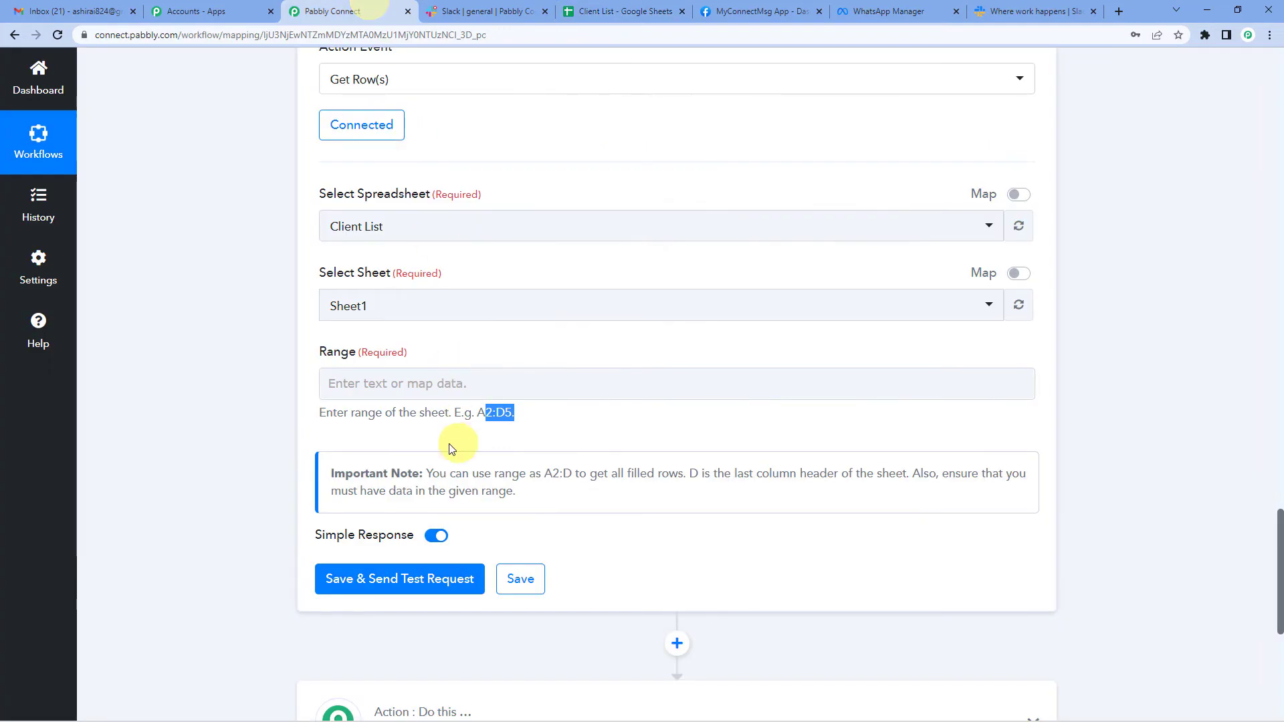
- Set the Get Row(s) range to A2:D7 with Simple Response off, and save and send a test request
{"action": "left_click", "coordinate": [404, 387]}
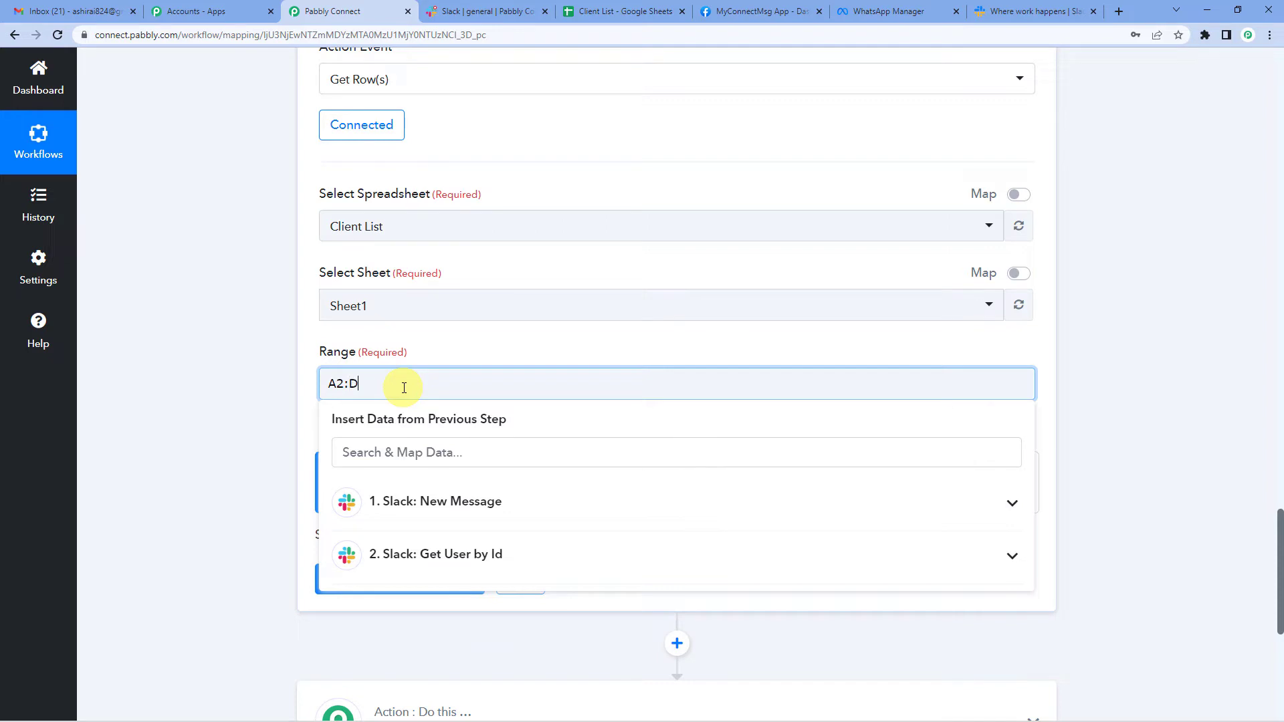
{"action": "left_click", "coordinate": [423, 344]}
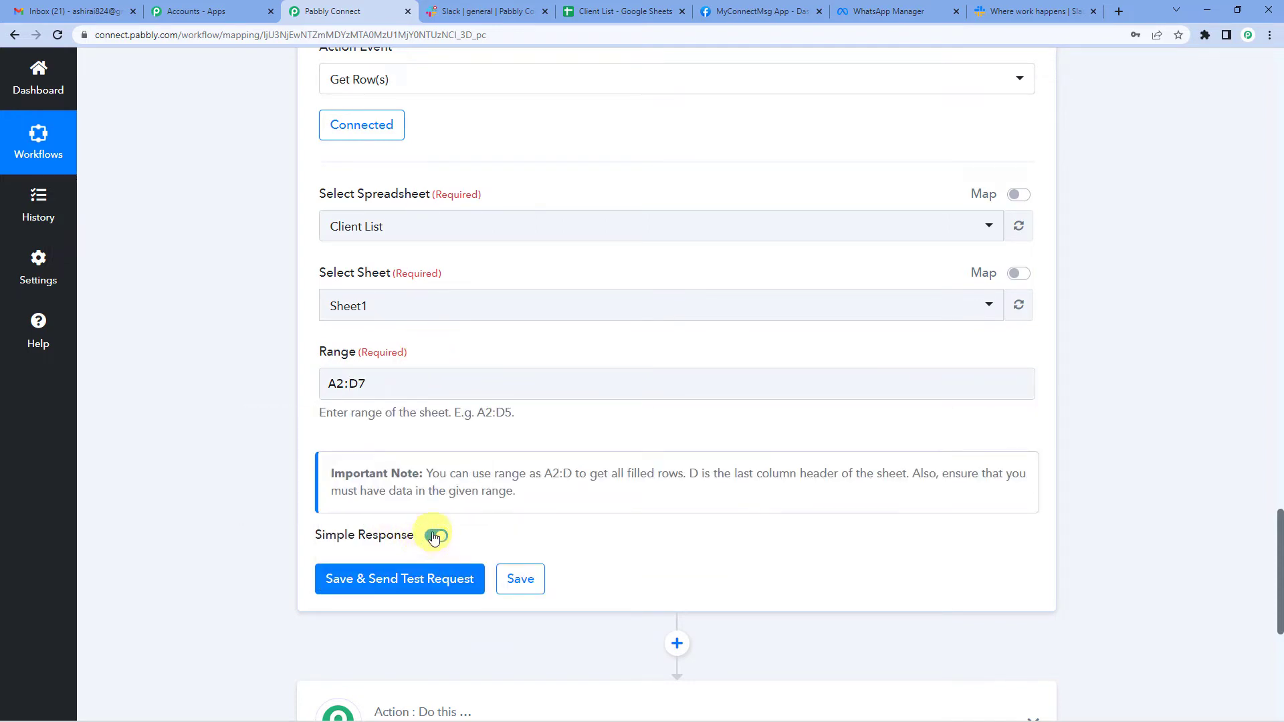
{"action": "scroll", "coordinate": [552, 369], "scroll_direction": "down", "scroll_amount": 1}
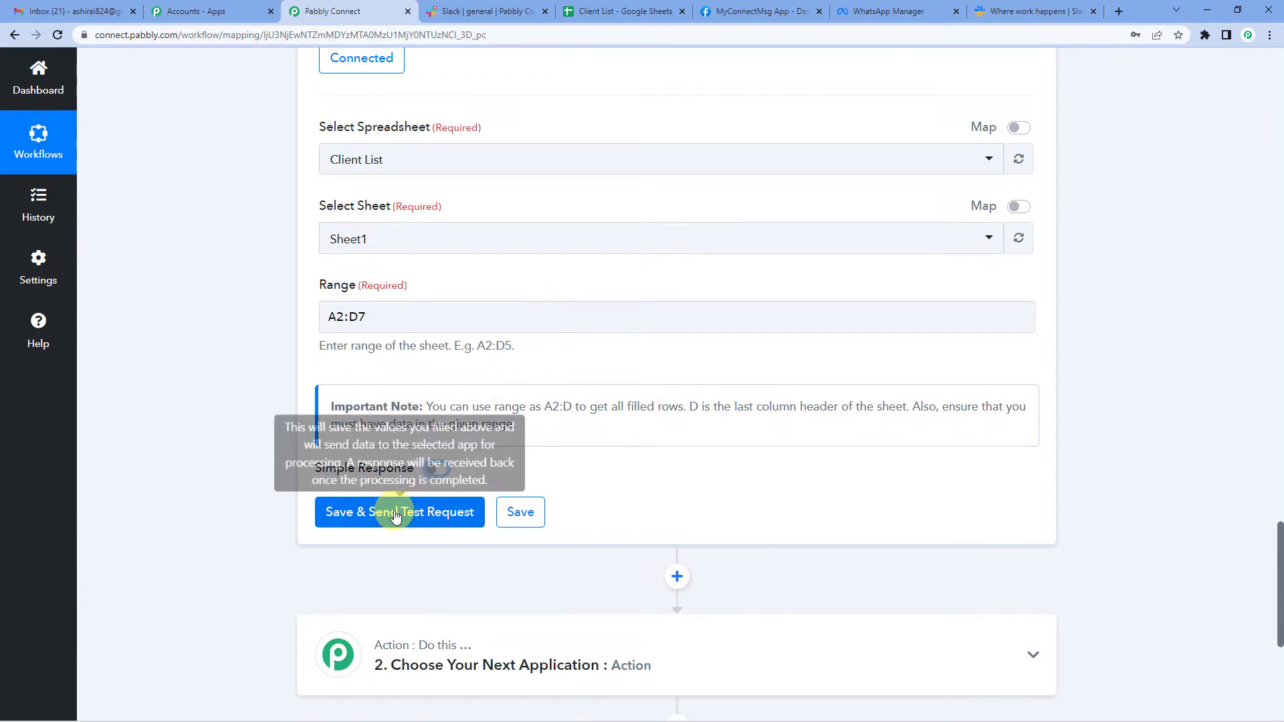
{"action": "left_click", "coordinate": [395, 515]}
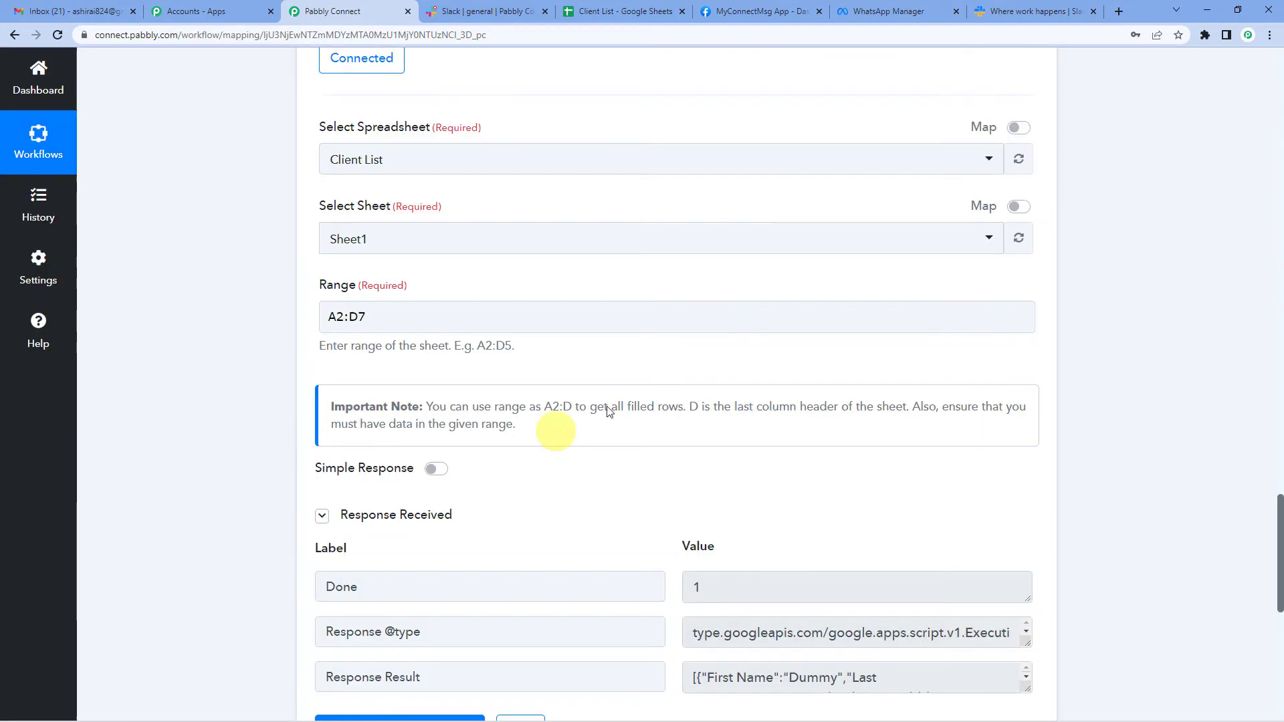
- Expand the Response Result value and compare its client records with the rows in the Client List sheet
{"action": "scroll", "coordinate": [741, 341], "scroll_direction": "down", "scroll_amount": 4}
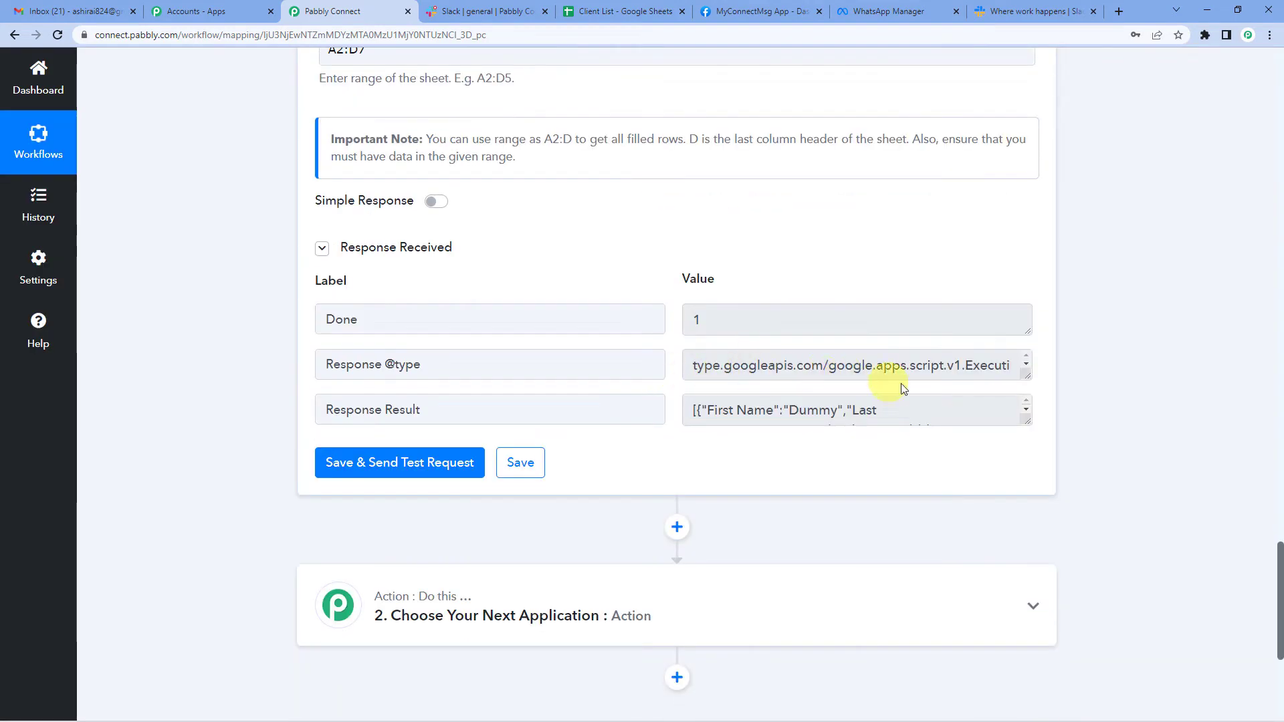
{"action": "left_click_drag", "start_coordinate": [1025, 421], "coordinate": [1026, 613]}
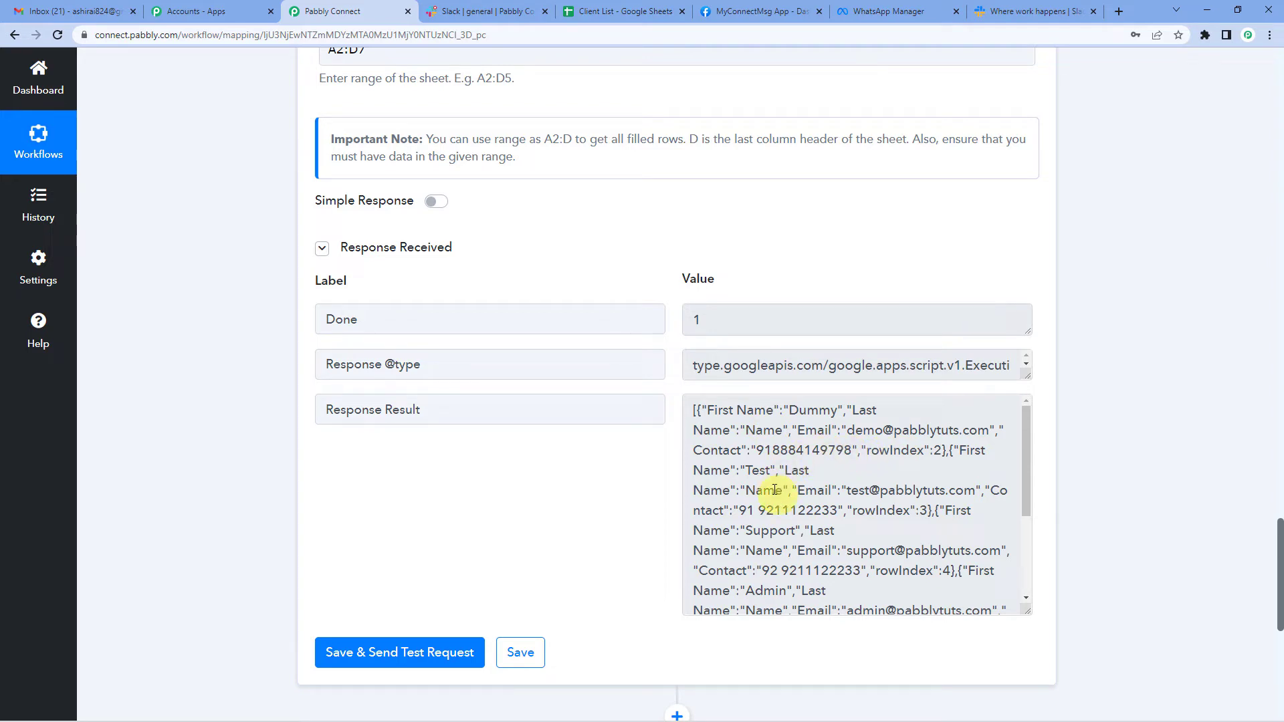
{"action": "scroll", "coordinate": [789, 506], "scroll_direction": "down", "scroll_amount": 3}
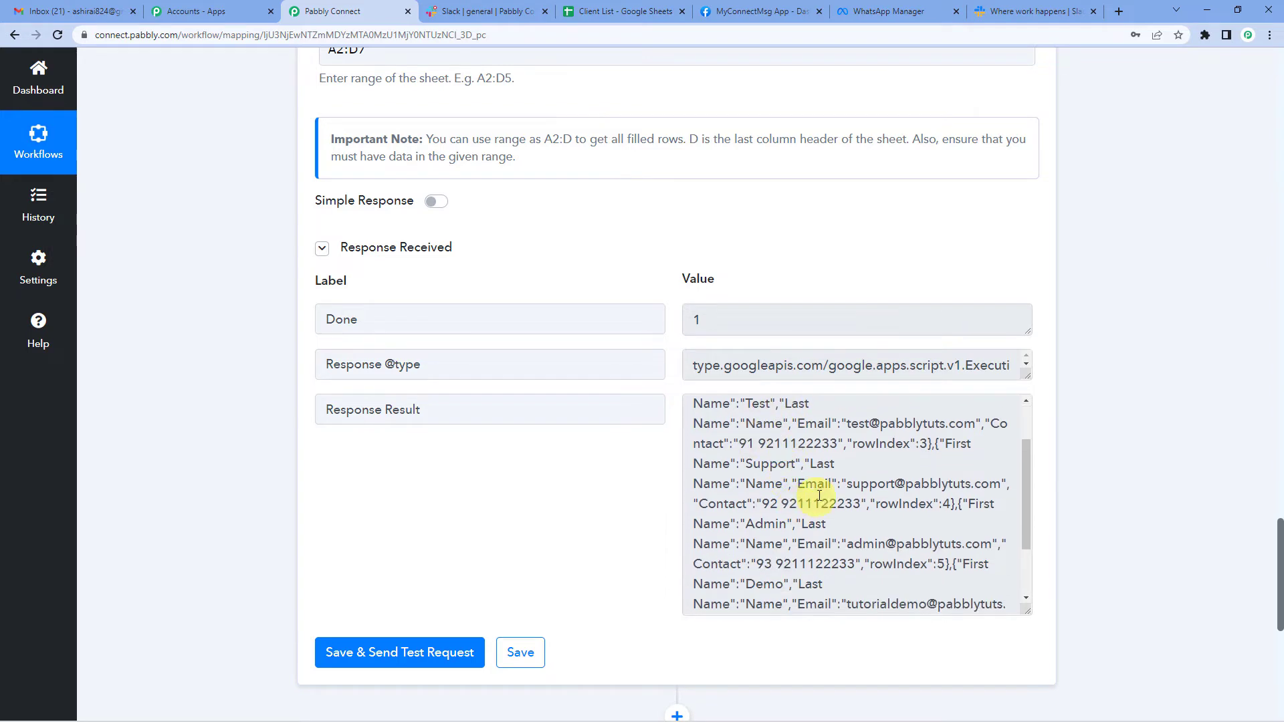
{"action": "left_click", "coordinate": [598, 4]}
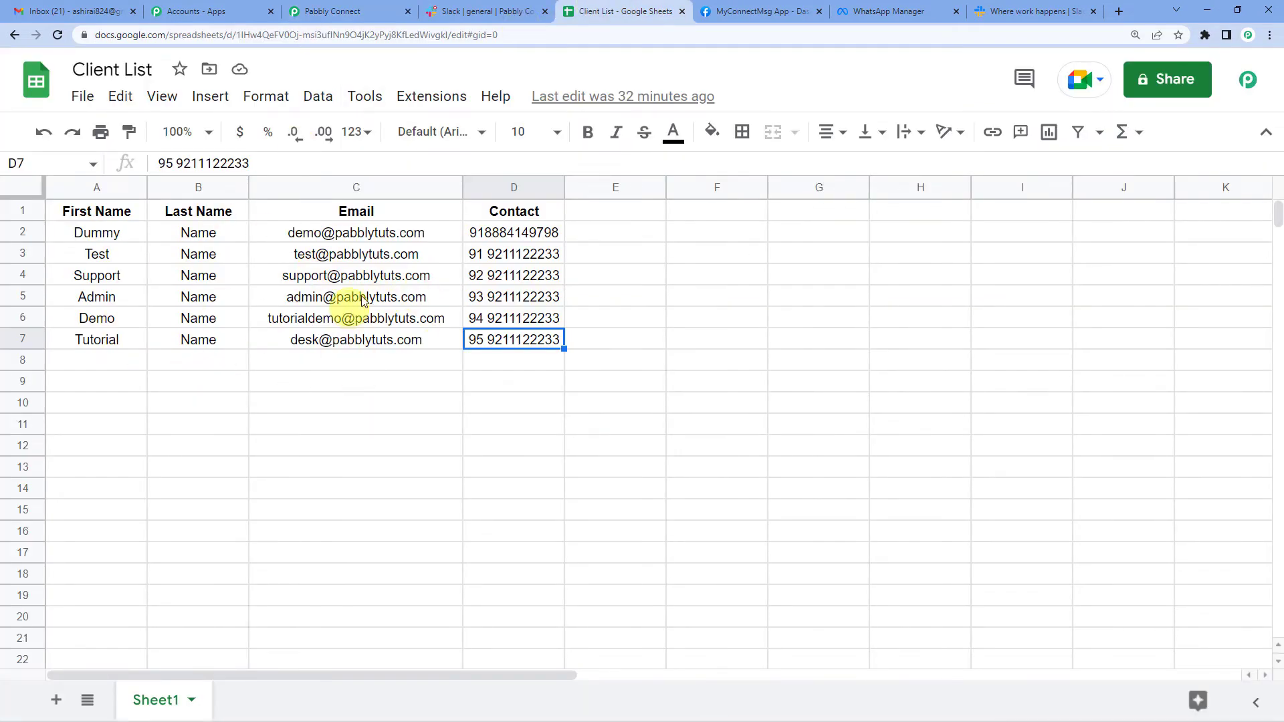
{"action": "left_click", "coordinate": [338, 10]}
{"action": "left_click", "coordinate": [646, 7]}
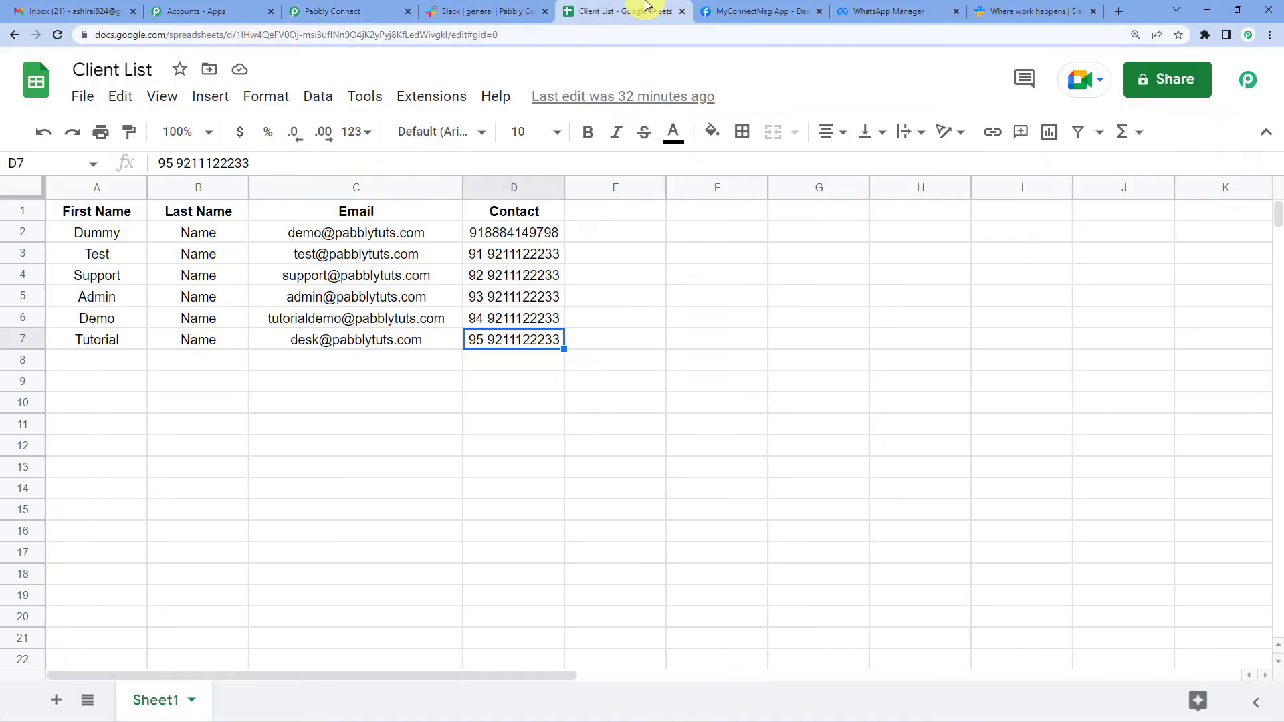
{"action": "left_click", "coordinate": [92, 242]}
{"action": "left_click", "coordinate": [479, 342]}
{"action": "left_click", "coordinate": [376, 6]}
{"action": "scroll", "coordinate": [610, 437], "scroll_direction": "down", "scroll_amount": 4}
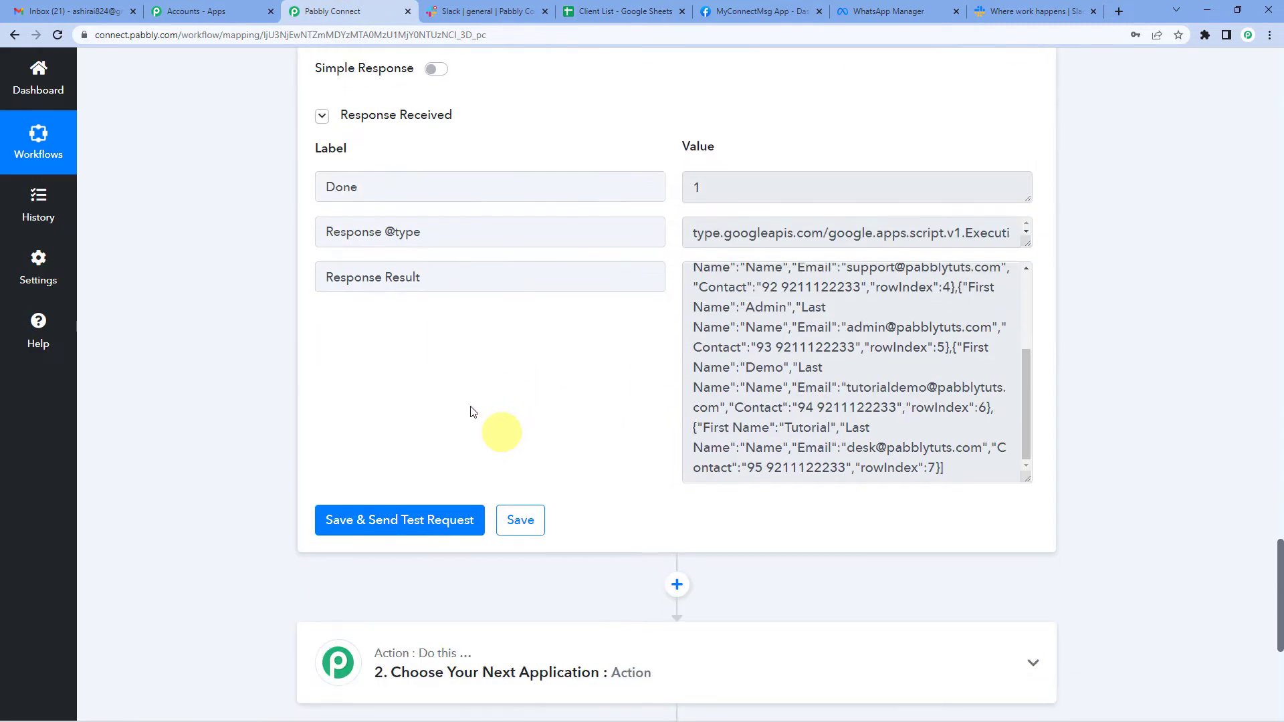
{"action": "scroll", "coordinate": [802, 233], "scroll_direction": "up", "scroll_amount": 3}
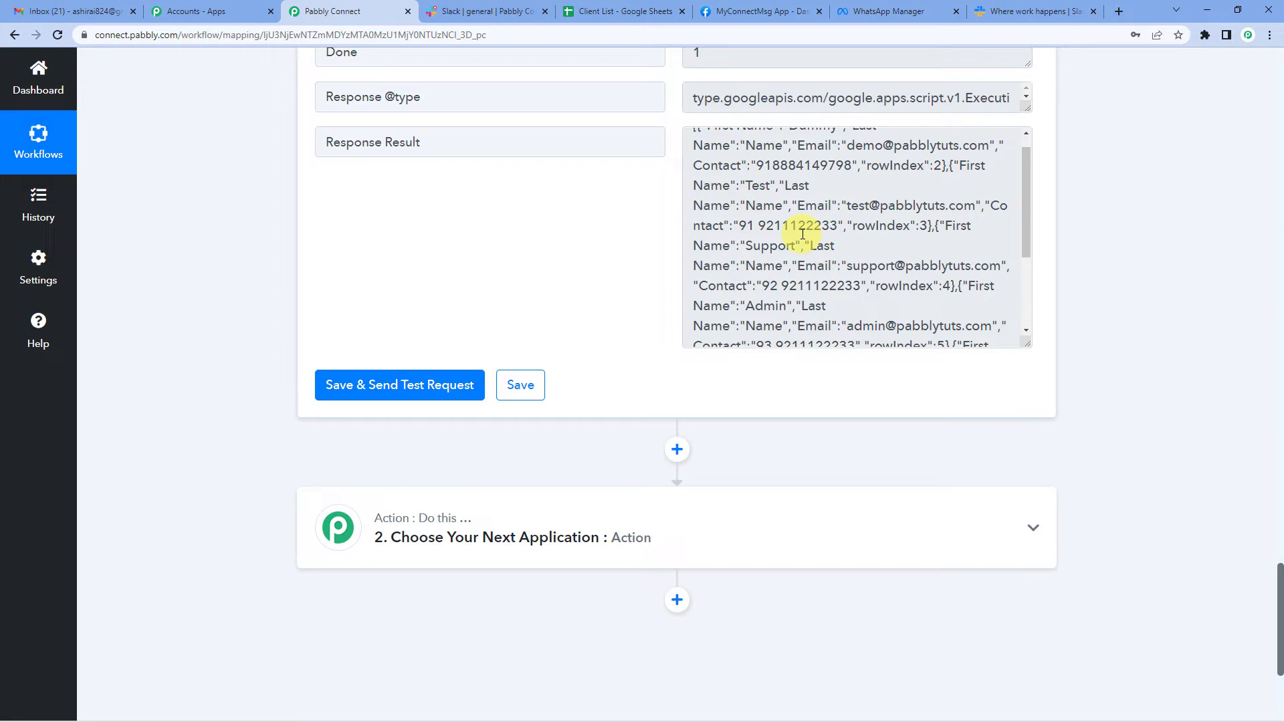
{"action": "scroll", "coordinate": [764, 237], "scroll_direction": "down", "scroll_amount": 3}
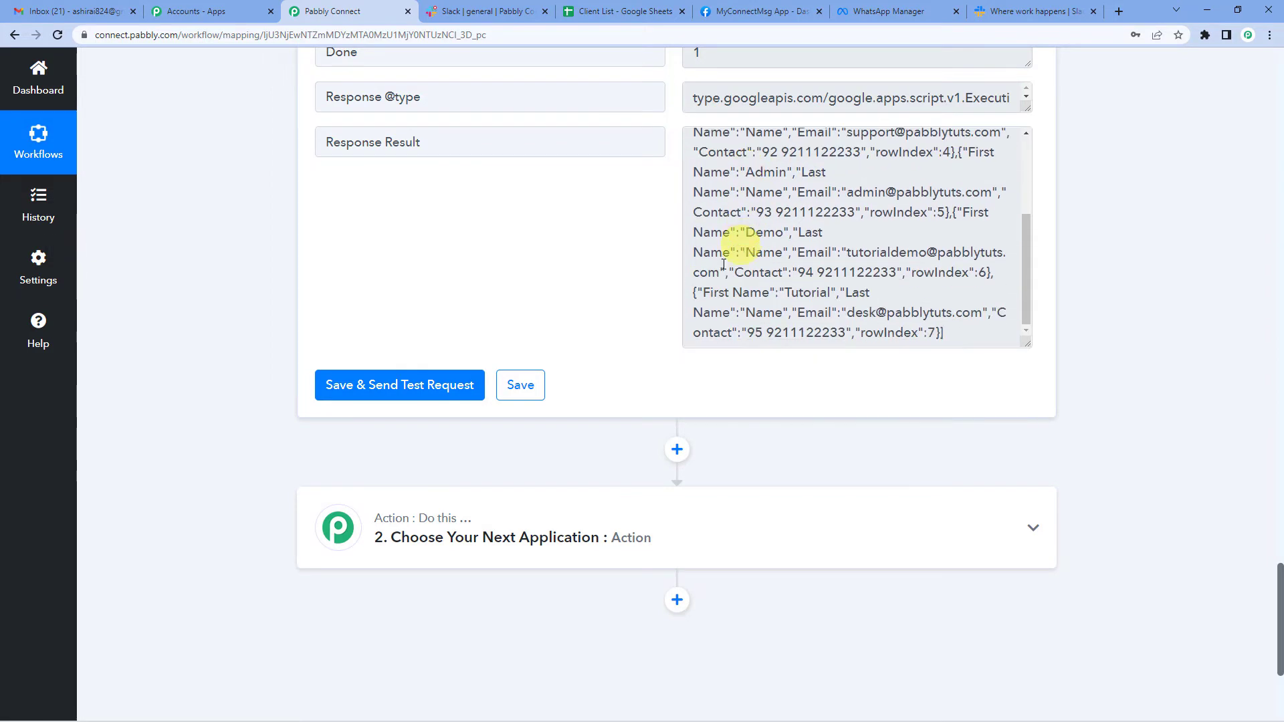
- Add an Iterator by Pabbly action after the Google Sheets Get Row(s) step
{"action": "left_click", "coordinate": [678, 450]}
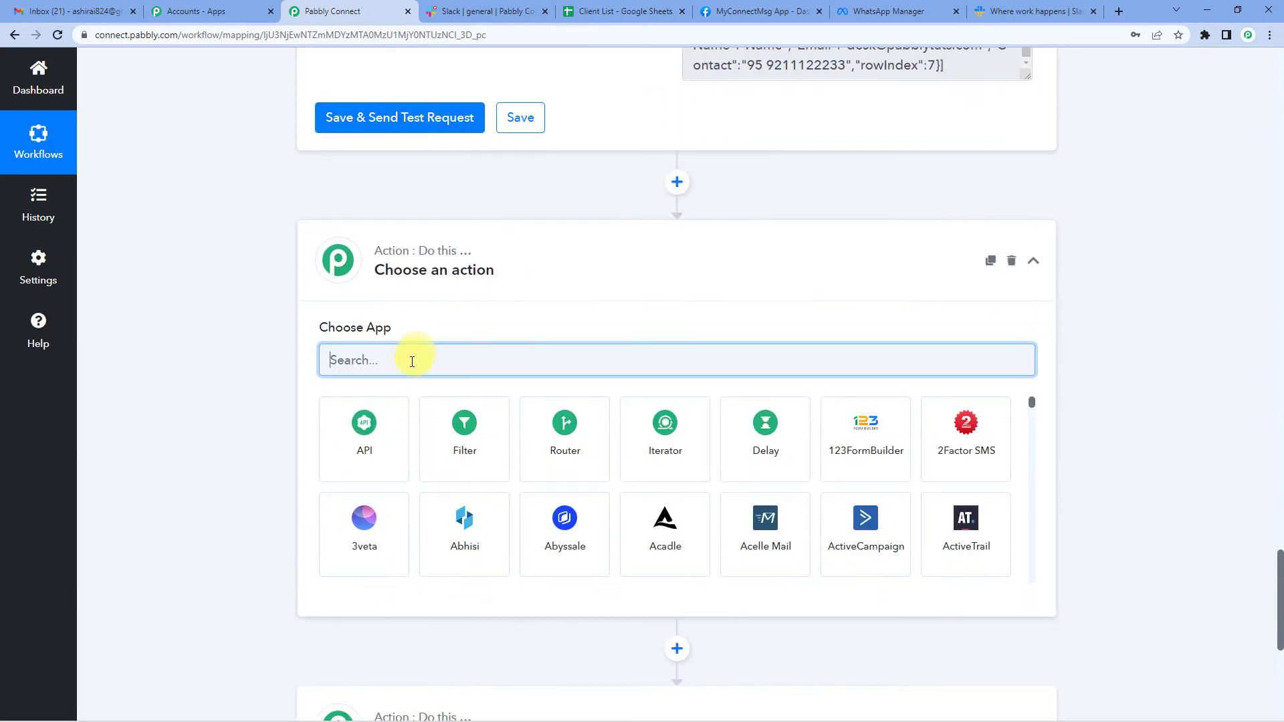
{"action": "type", "text": "ITER"}
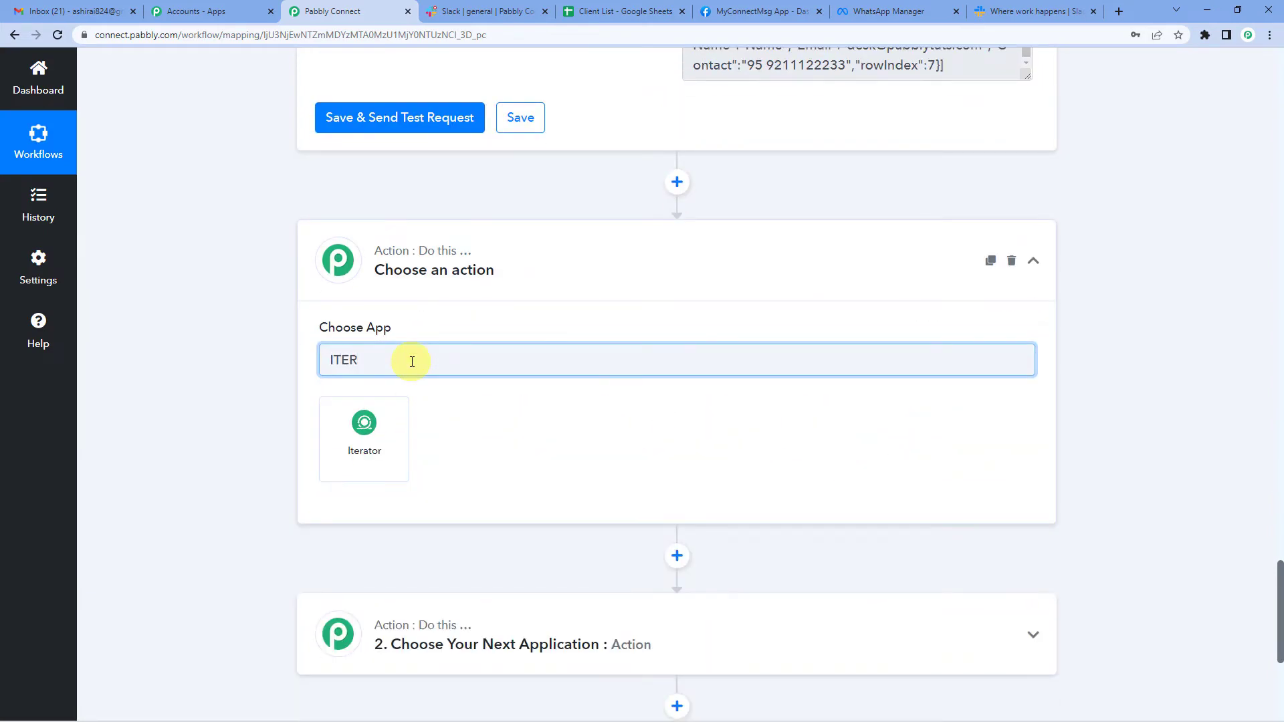
{"action": "left_click", "coordinate": [359, 455]}
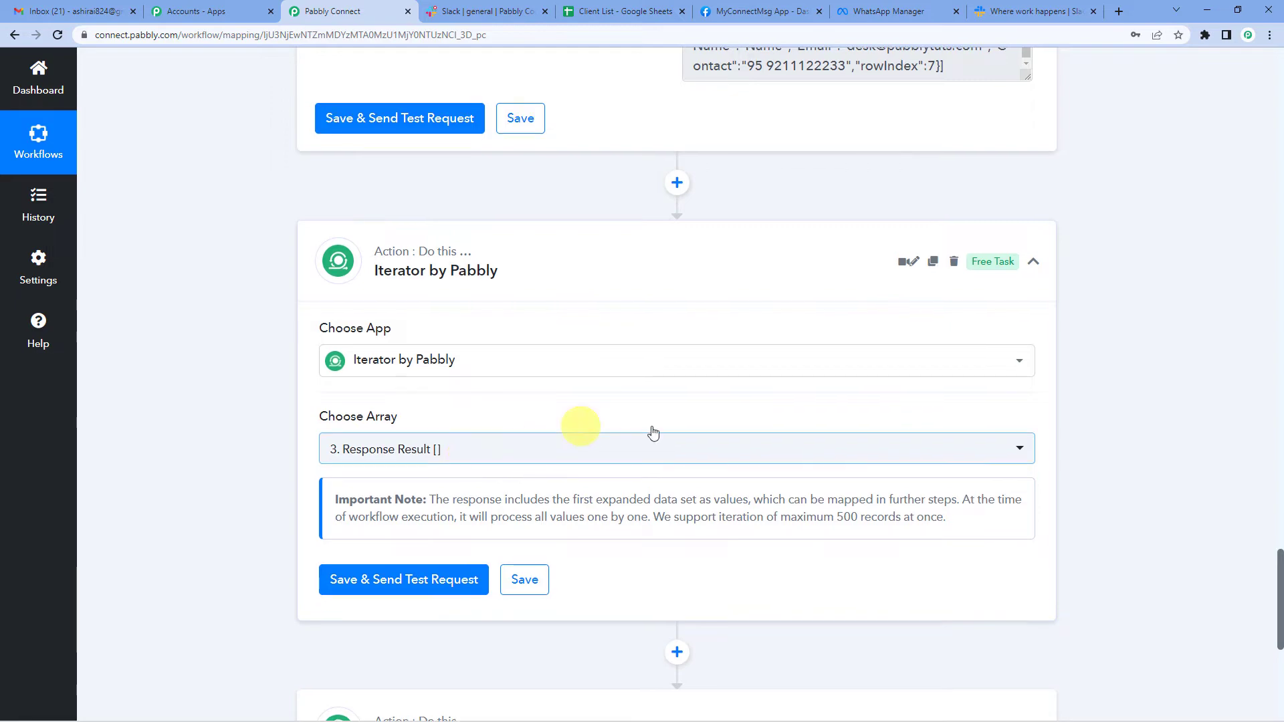
- Save the Iterator step with the Get Row(s) Response Result array and send a test request
{"action": "scroll", "coordinate": [654, 435], "scroll_direction": "up", "scroll_amount": 3}
{"action": "scroll", "coordinate": [507, 461], "scroll_direction": "down", "scroll_amount": 5}
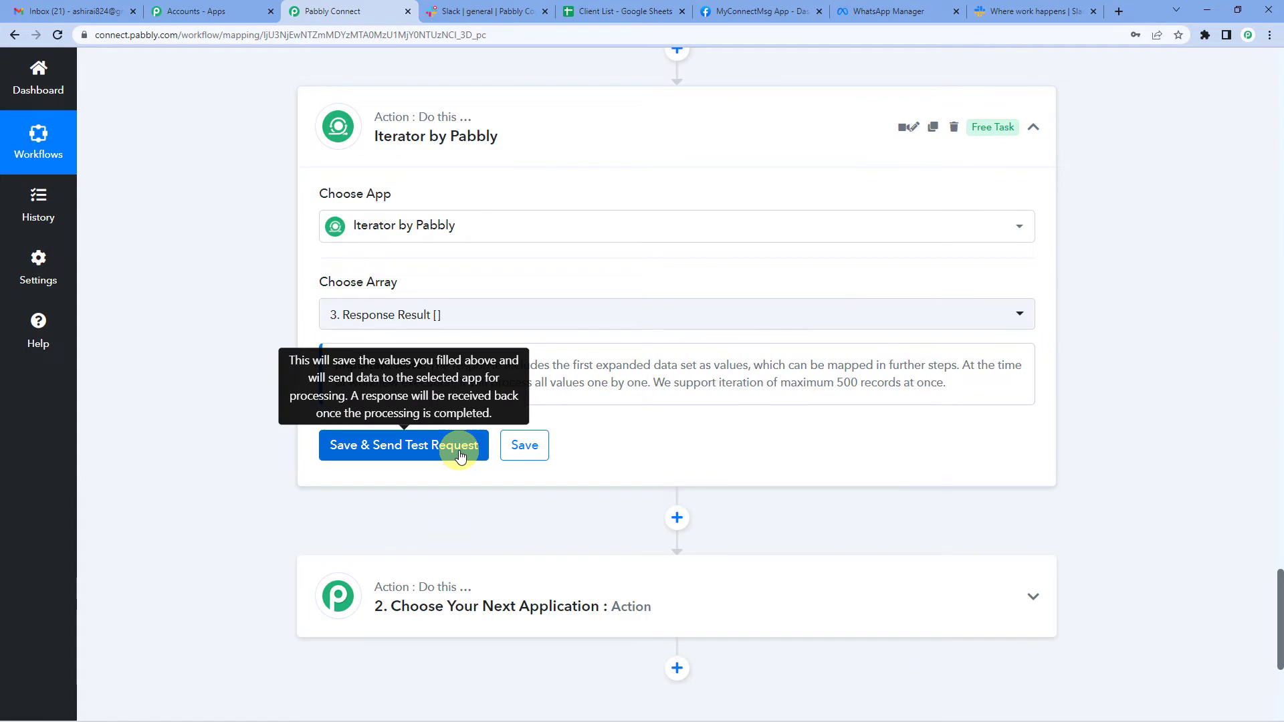
{"action": "left_click", "coordinate": [460, 456]}
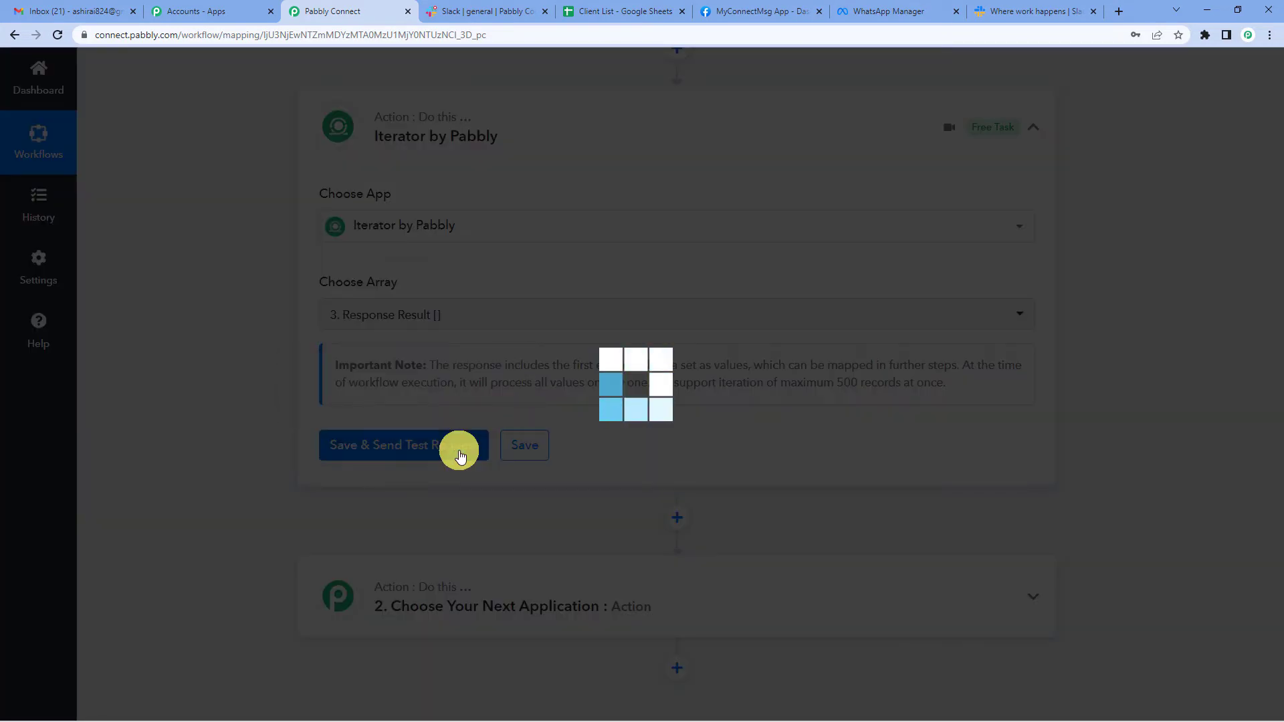
{"action": "scroll", "coordinate": [616, 358], "scroll_direction": "down", "scroll_amount": 2}
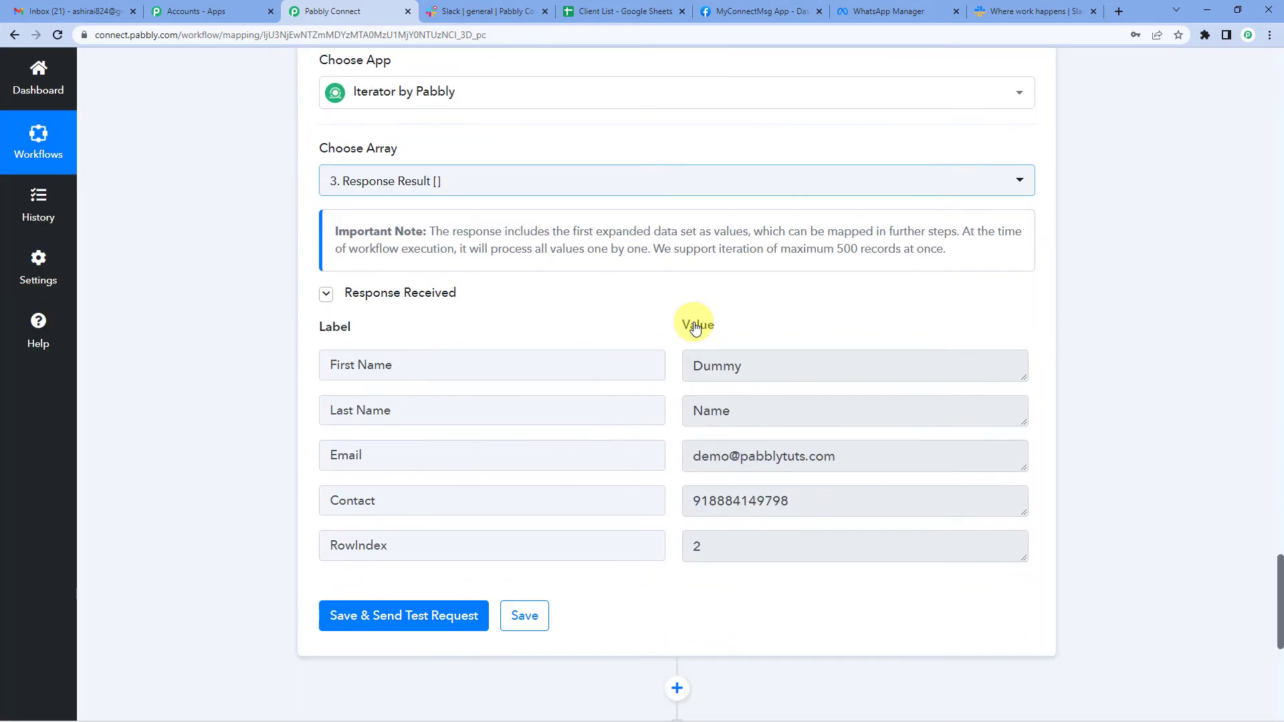
- Review the Iterator's source array and compare its name, email and contact response values with the first client row of the Client List sheet
{"action": "left_click", "coordinate": [572, 194]}
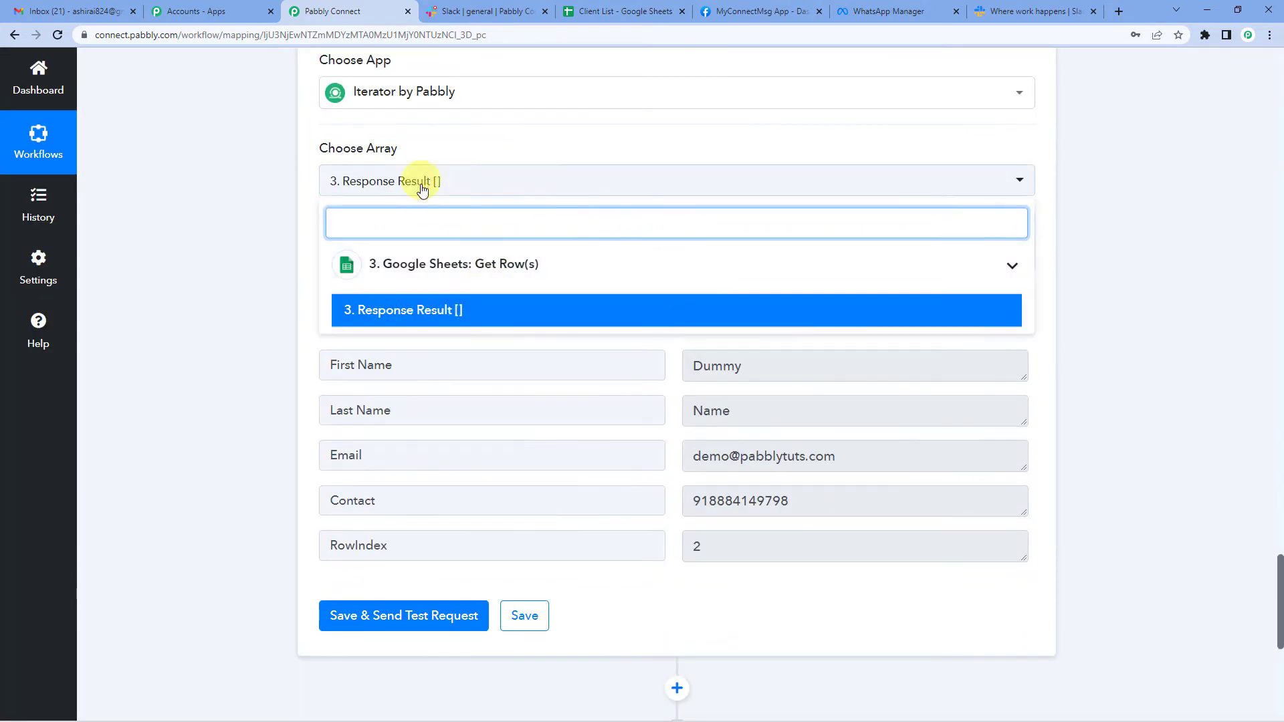
{"action": "left_click", "coordinate": [471, 179]}
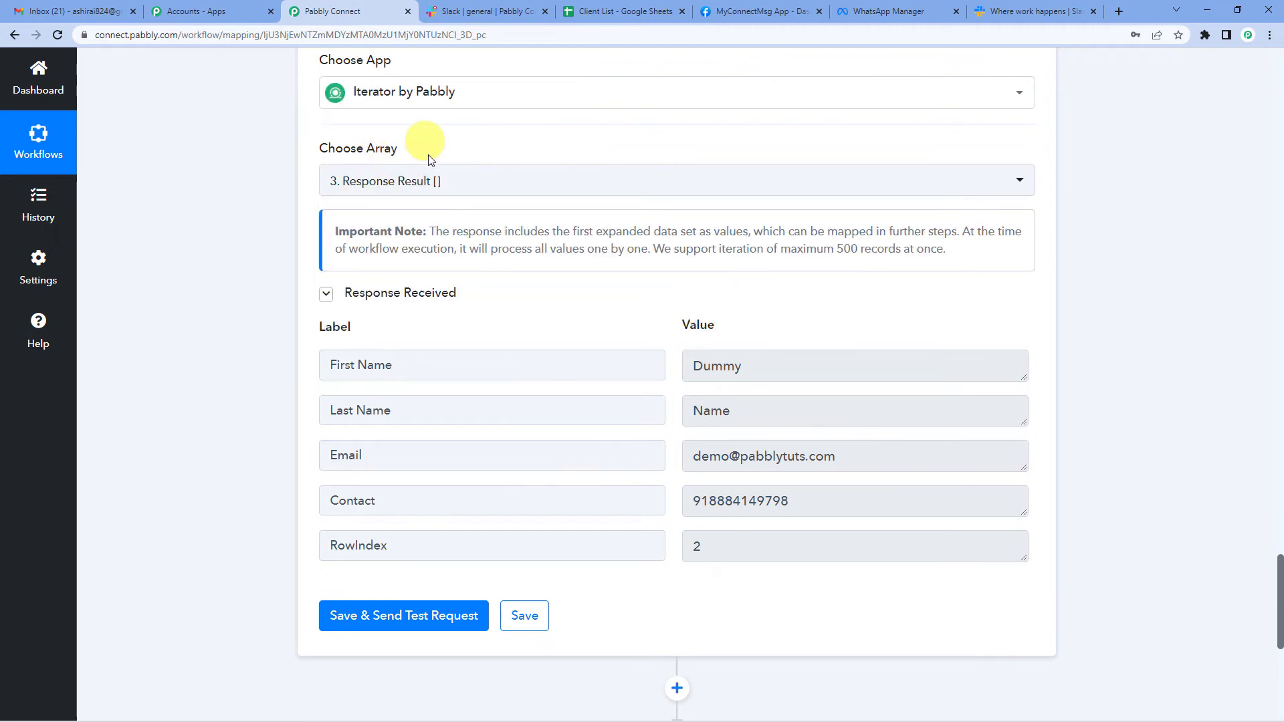
{"action": "scroll", "coordinate": [589, 221], "scroll_direction": "up", "scroll_amount": 4}
{"action": "scroll", "coordinate": [579, 380], "scroll_direction": "down", "scroll_amount": 3}
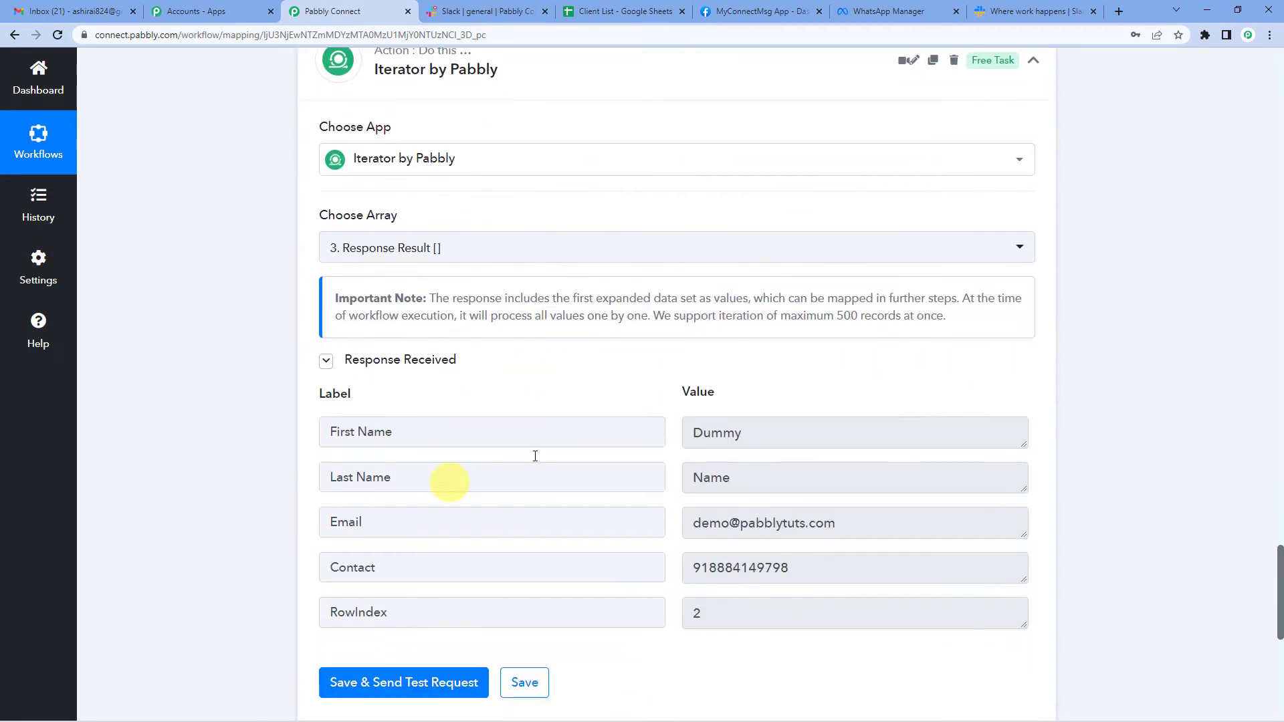
{"action": "scroll", "coordinate": [476, 424], "scroll_direction": "down", "scroll_amount": 2}
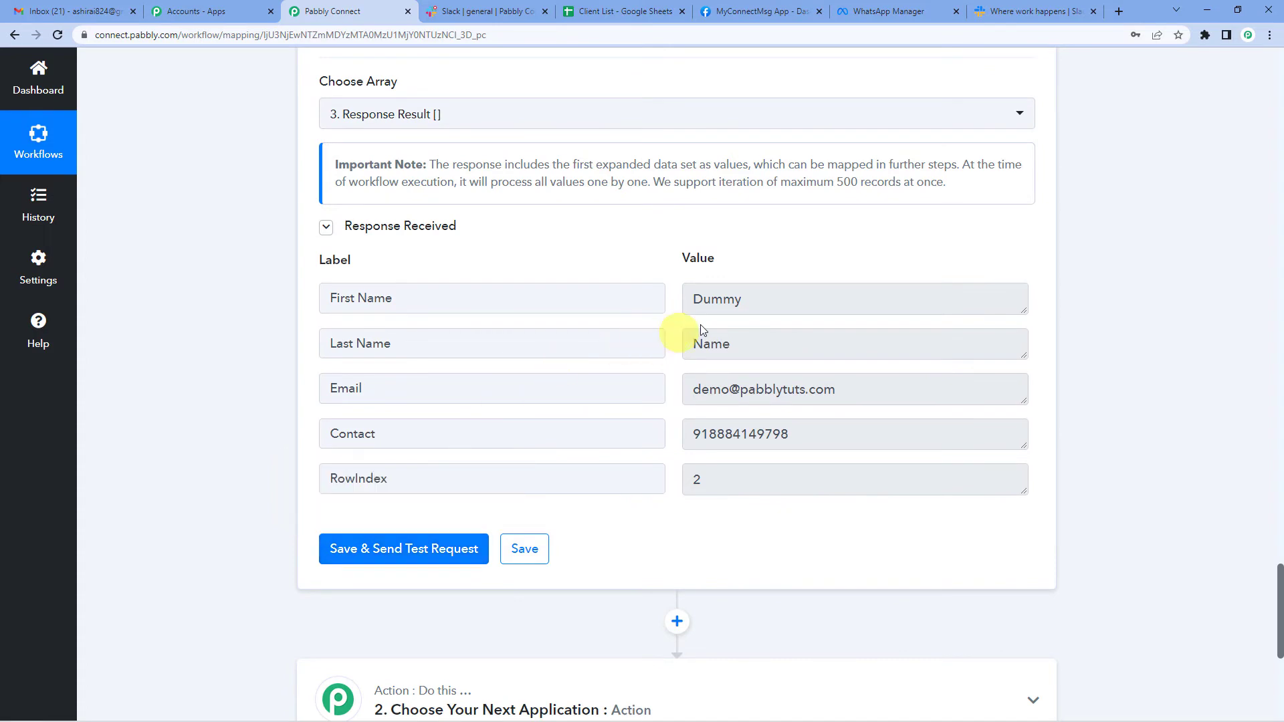
{"action": "left_click_drag", "start_coordinate": [697, 295], "coordinate": [723, 299]}
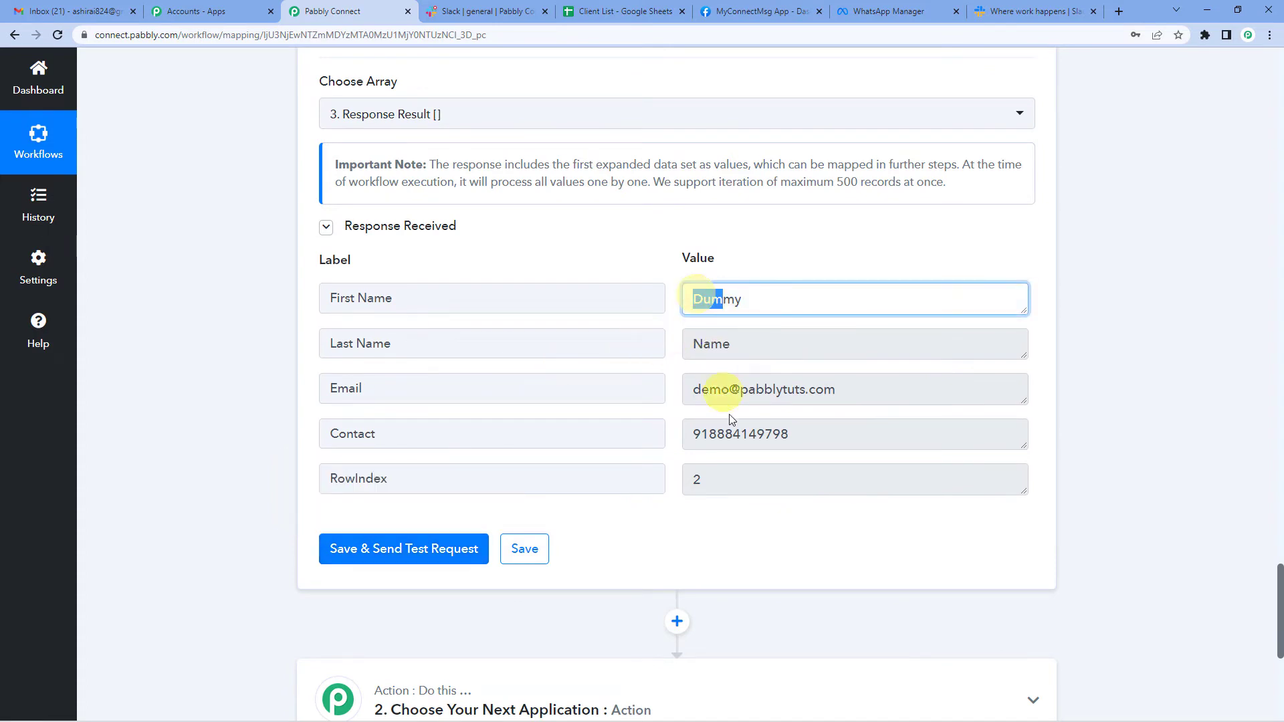
{"action": "left_click", "coordinate": [710, 343]}
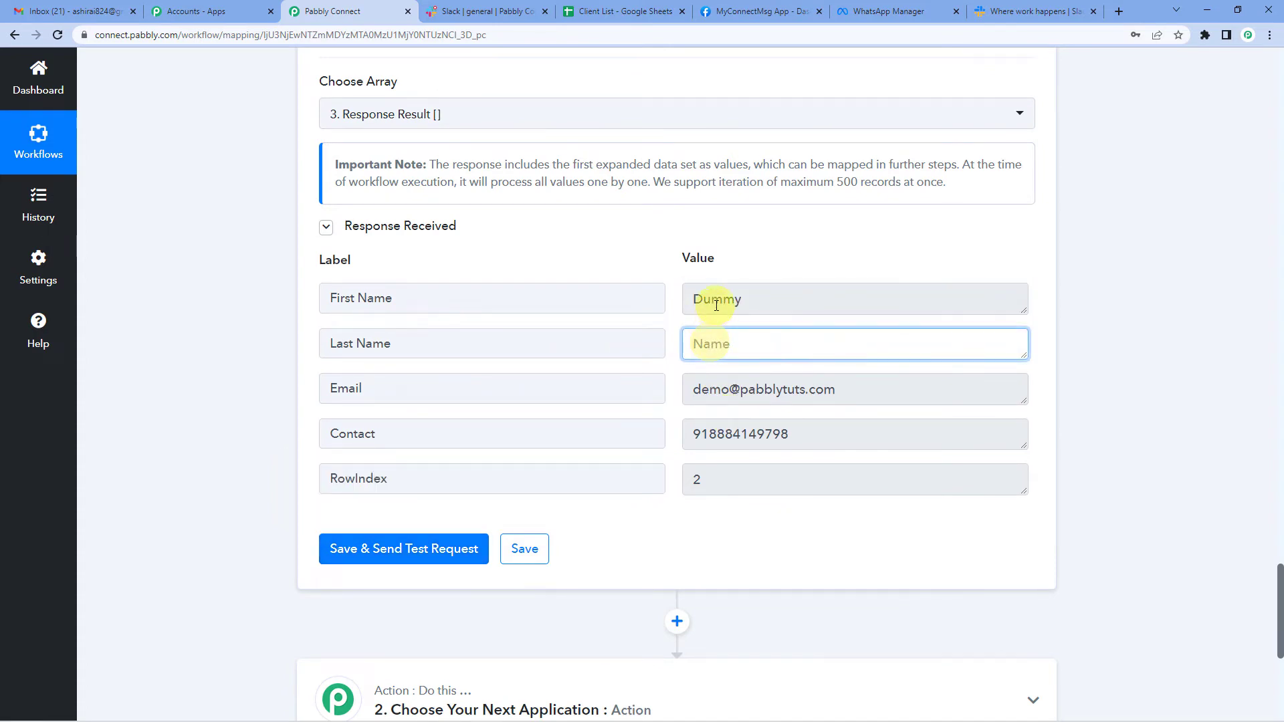
{"action": "left_click", "coordinate": [708, 296]}
{"action": "left_click", "coordinate": [707, 345]}
{"action": "left_click_drag", "start_coordinate": [693, 385], "coordinate": [846, 390]}
{"action": "double_click", "coordinate": [717, 435]}
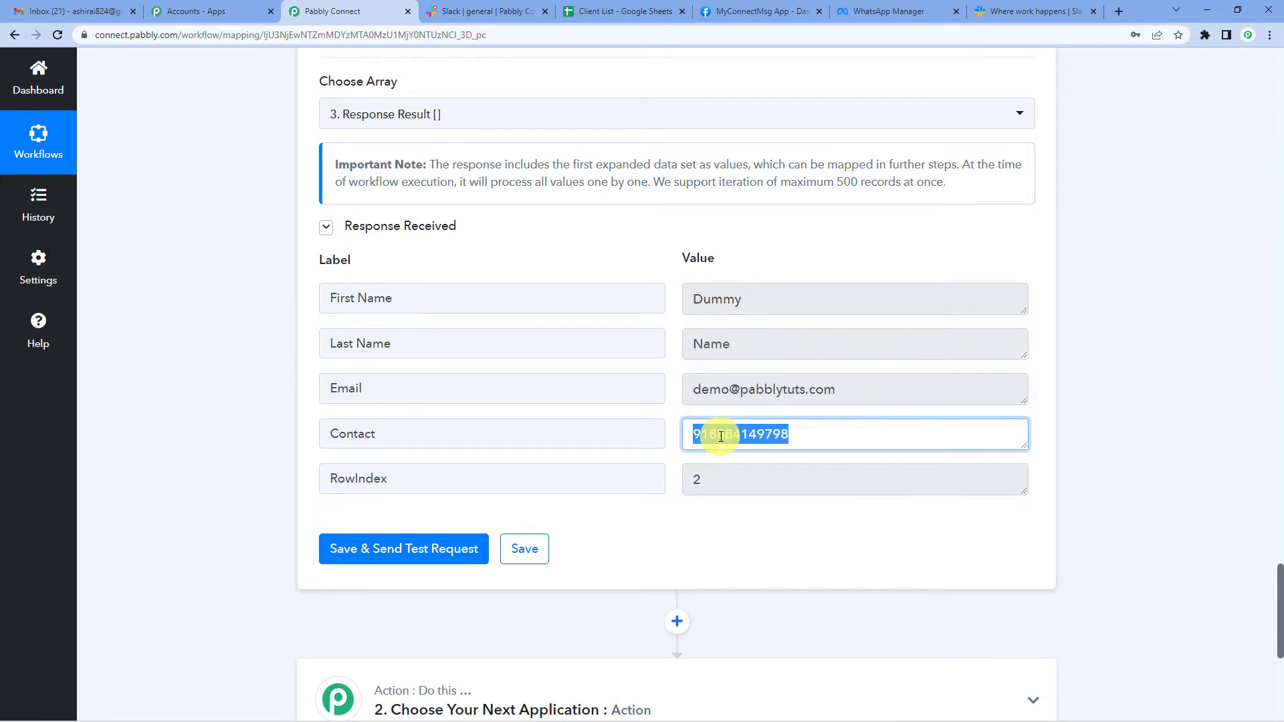
{"action": "left_click", "coordinate": [607, 8]}
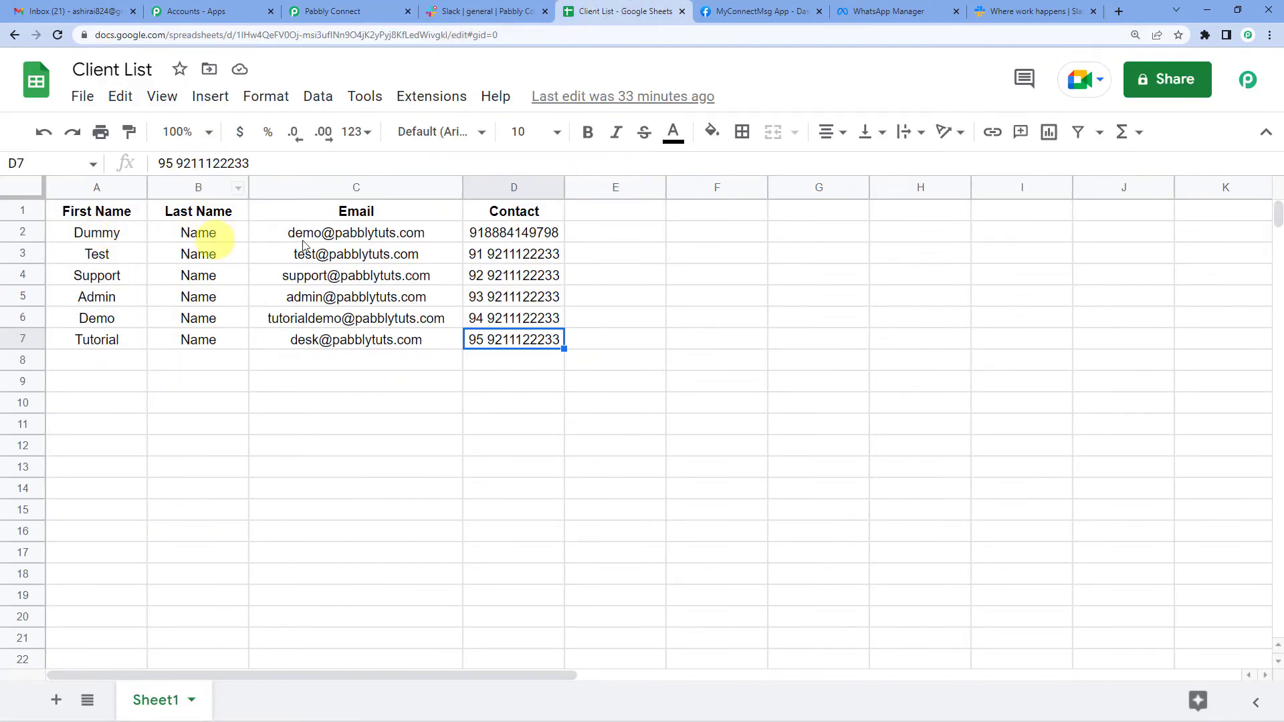
{"action": "left_click", "coordinate": [386, 6]}
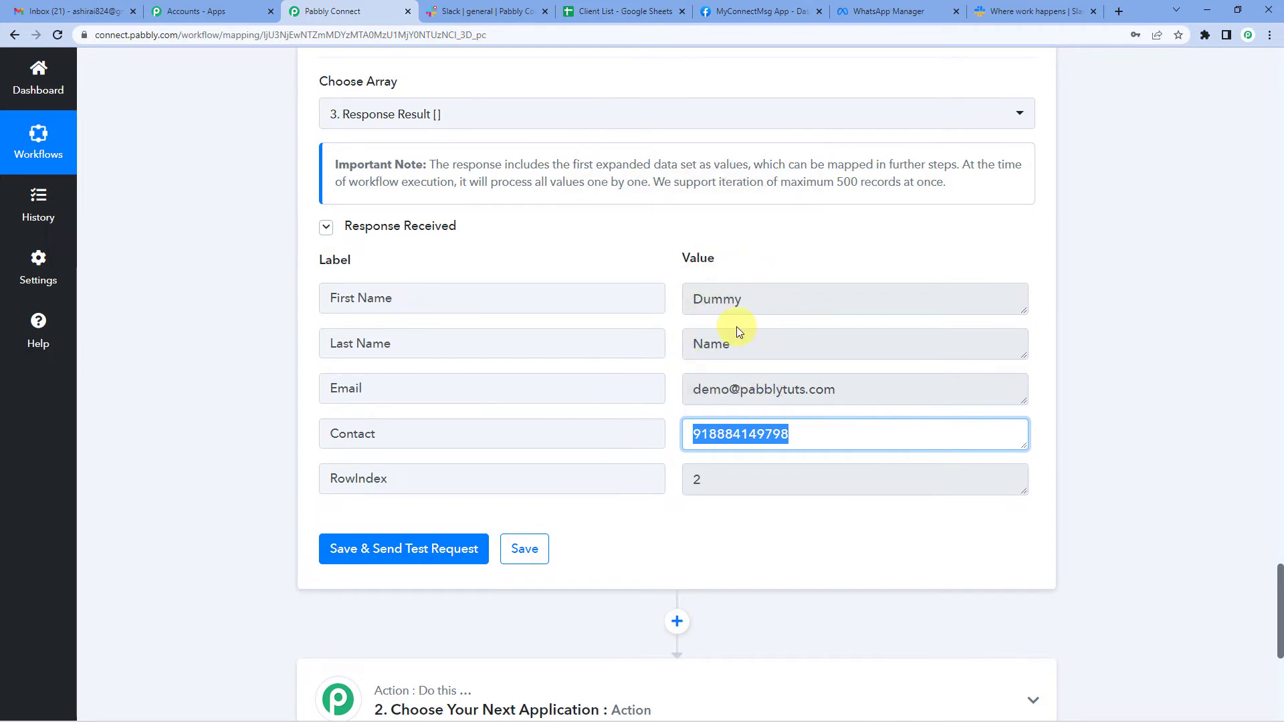
- Trace the order of iteration from the response's Contact value through the clients in rows 2 to 4 of the Client List sheet
{"action": "scroll", "coordinate": [736, 327], "scroll_direction": "down", "scroll_amount": 3}
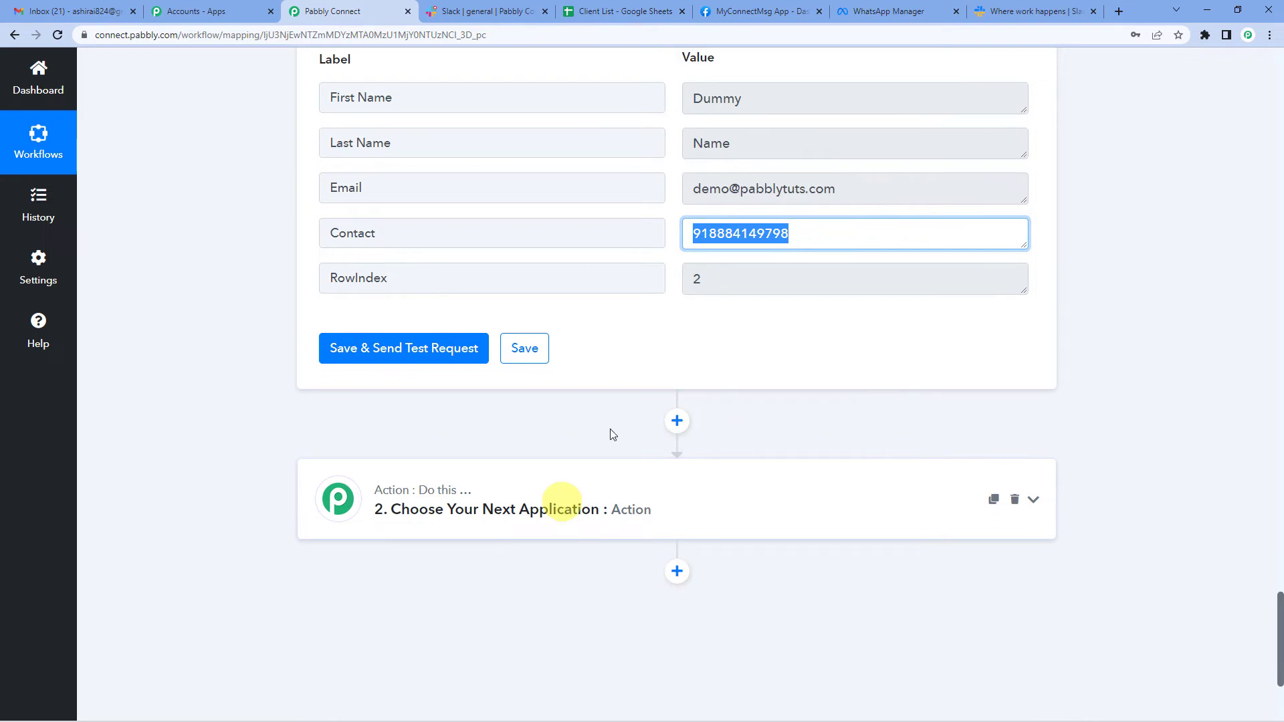
{"action": "scroll", "coordinate": [669, 321], "scroll_direction": "up", "scroll_amount": 2}
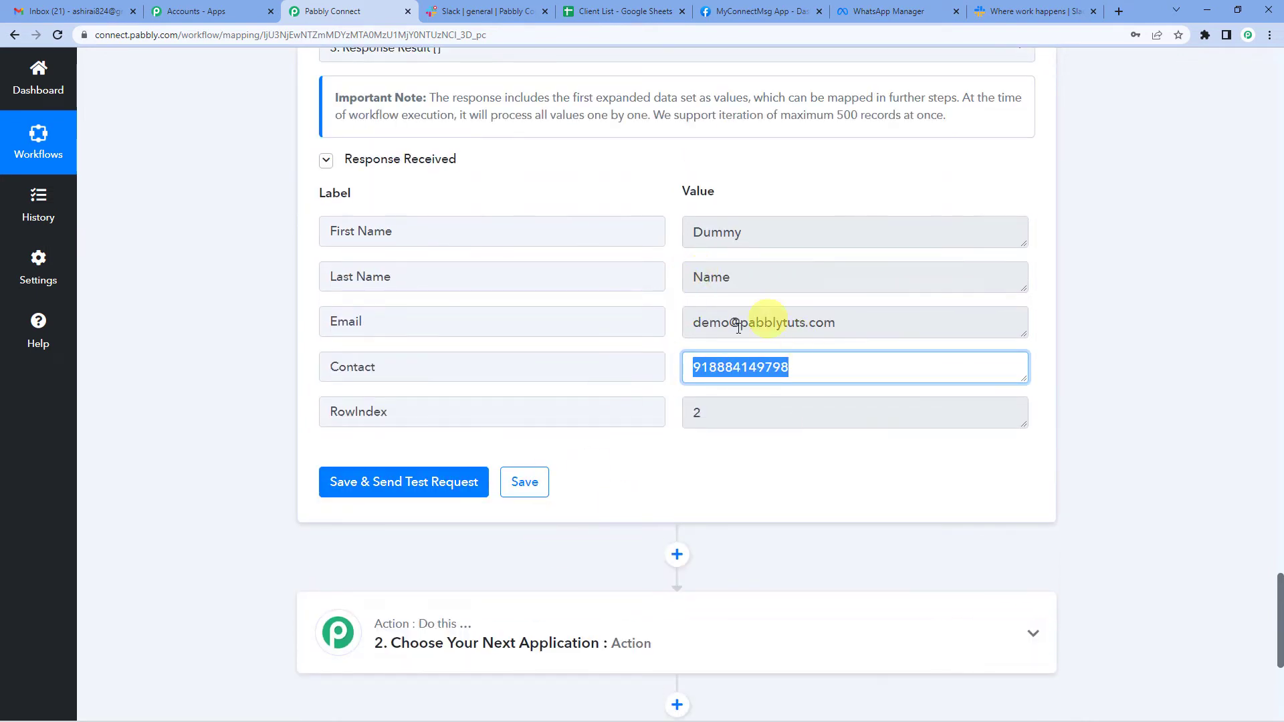
{"action": "left_click", "coordinate": [758, 379]}
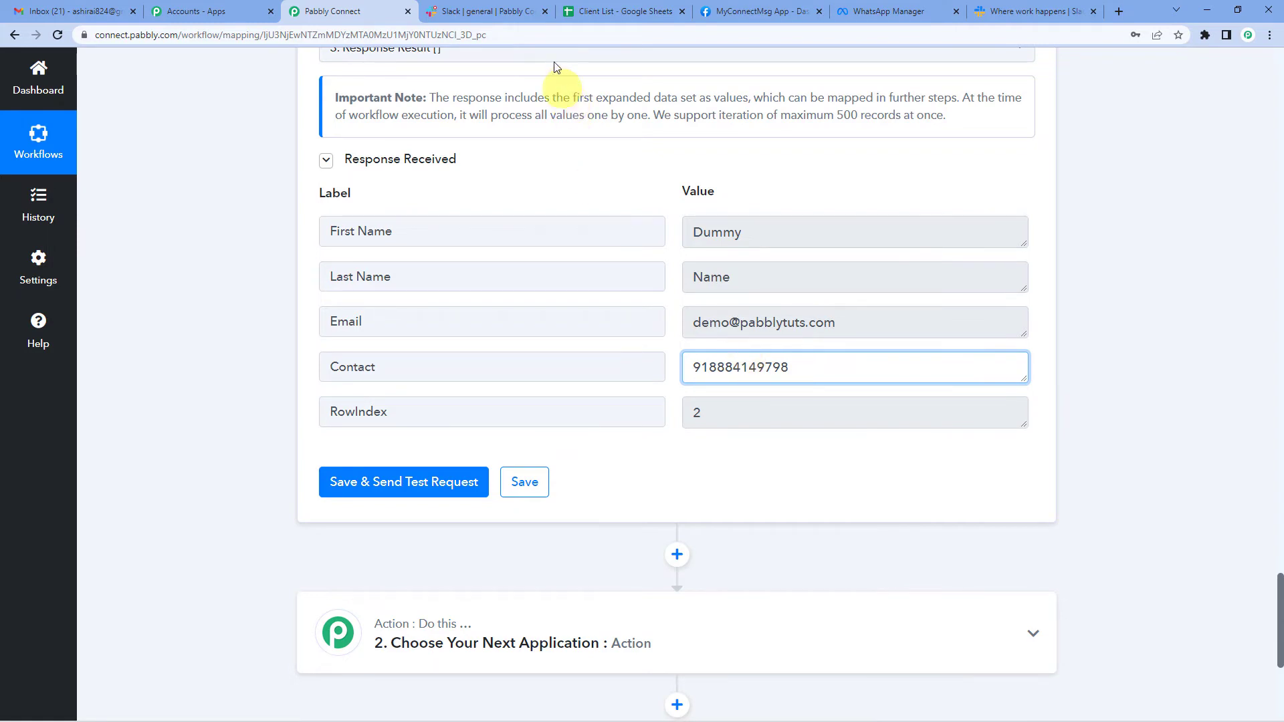
{"action": "left_click", "coordinate": [593, 11]}
{"action": "left_click", "coordinate": [496, 234]}
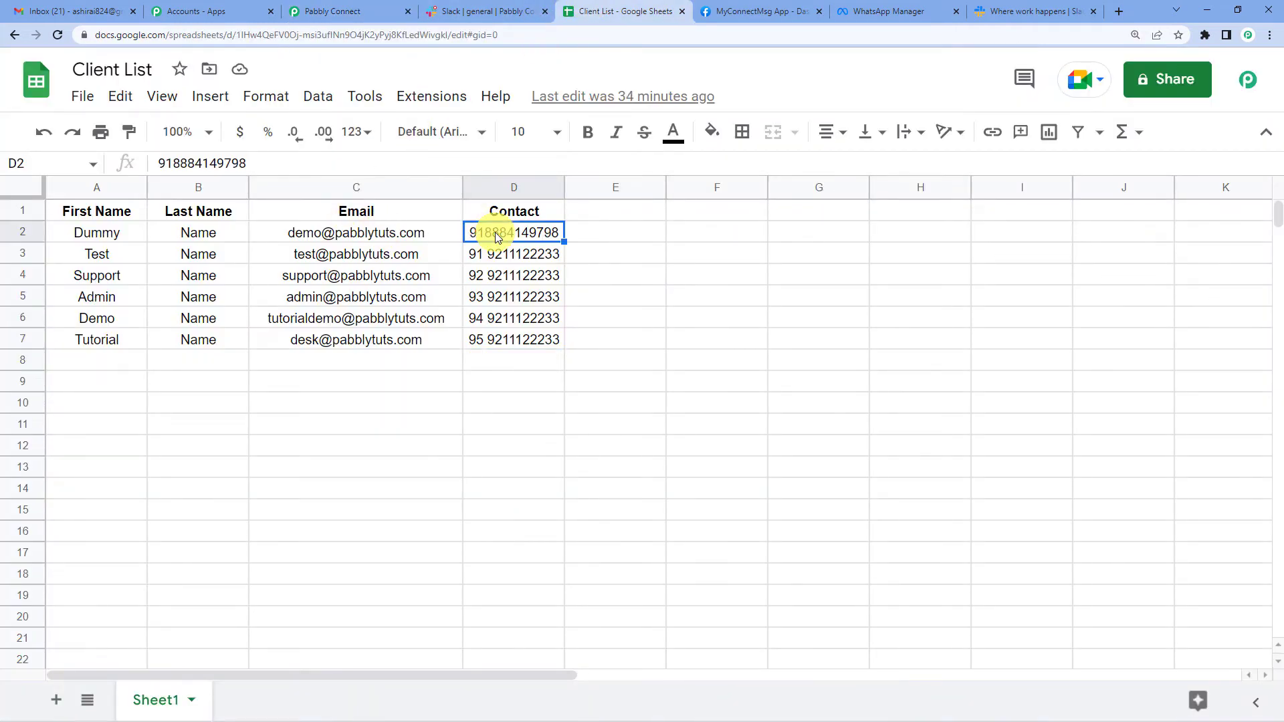
{"action": "left_click", "coordinate": [115, 258]}
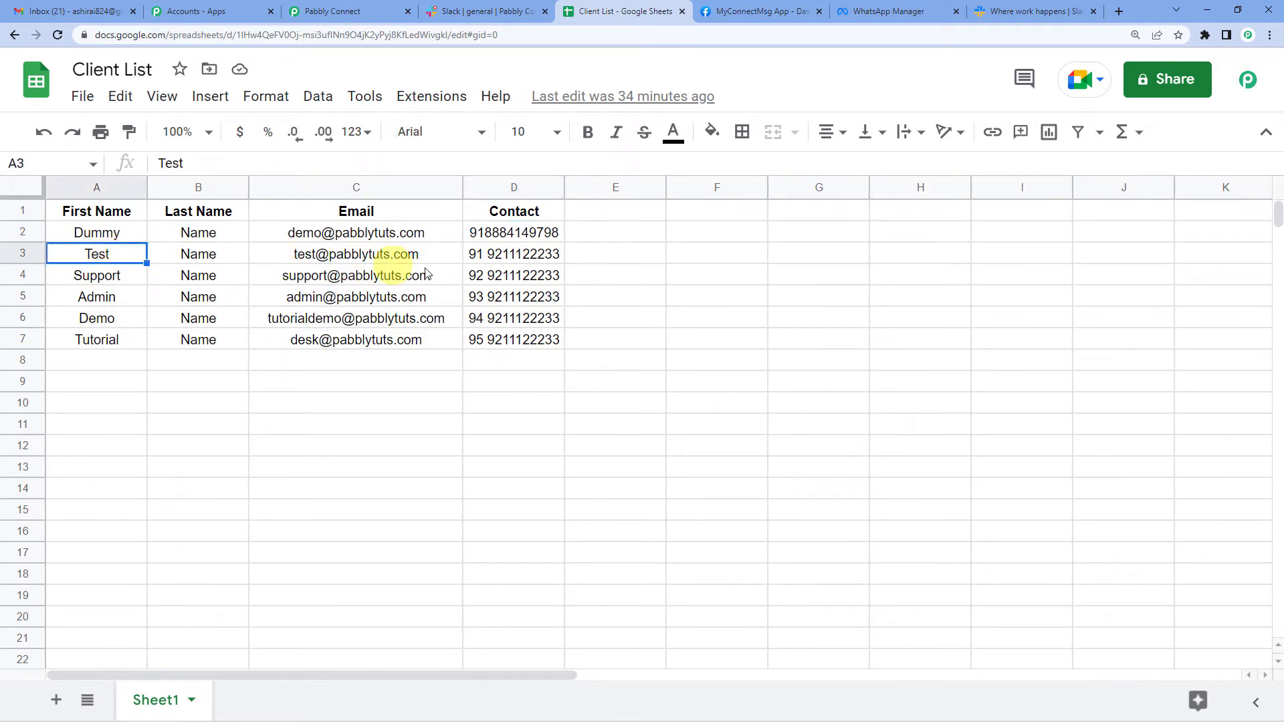
{"action": "double_click", "coordinate": [488, 256]}
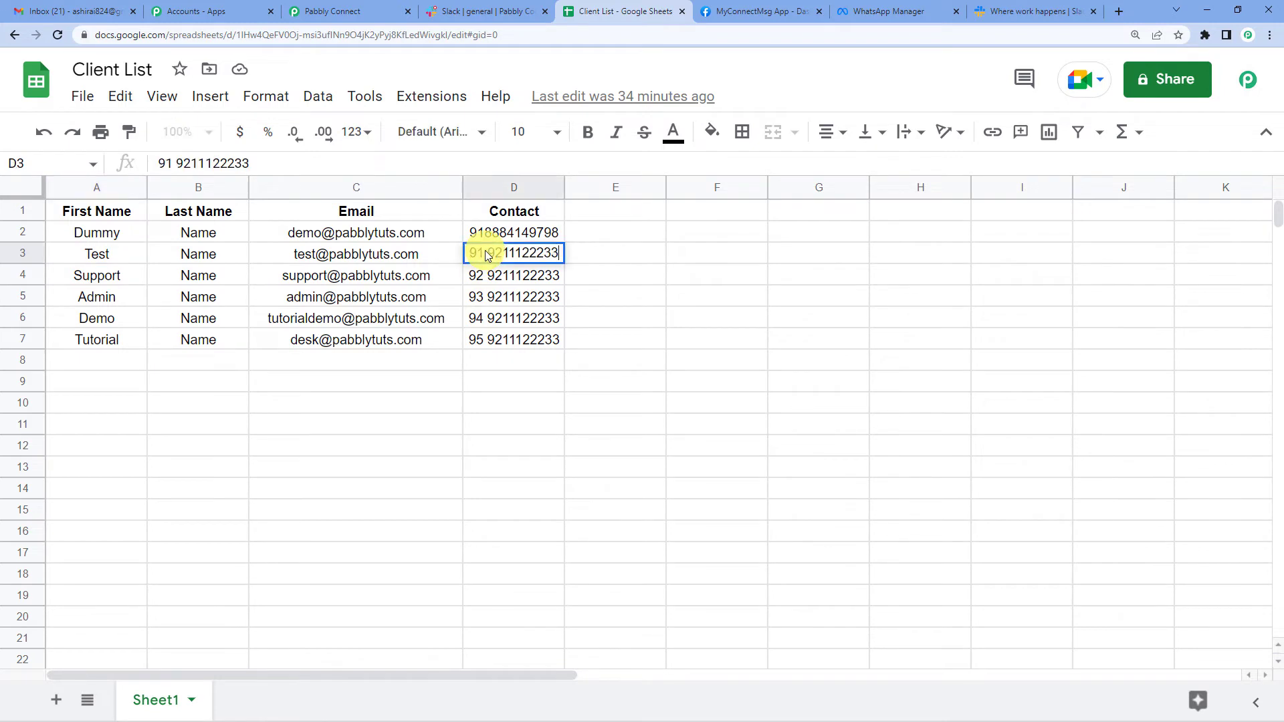
{"action": "left_click", "coordinate": [520, 253]}
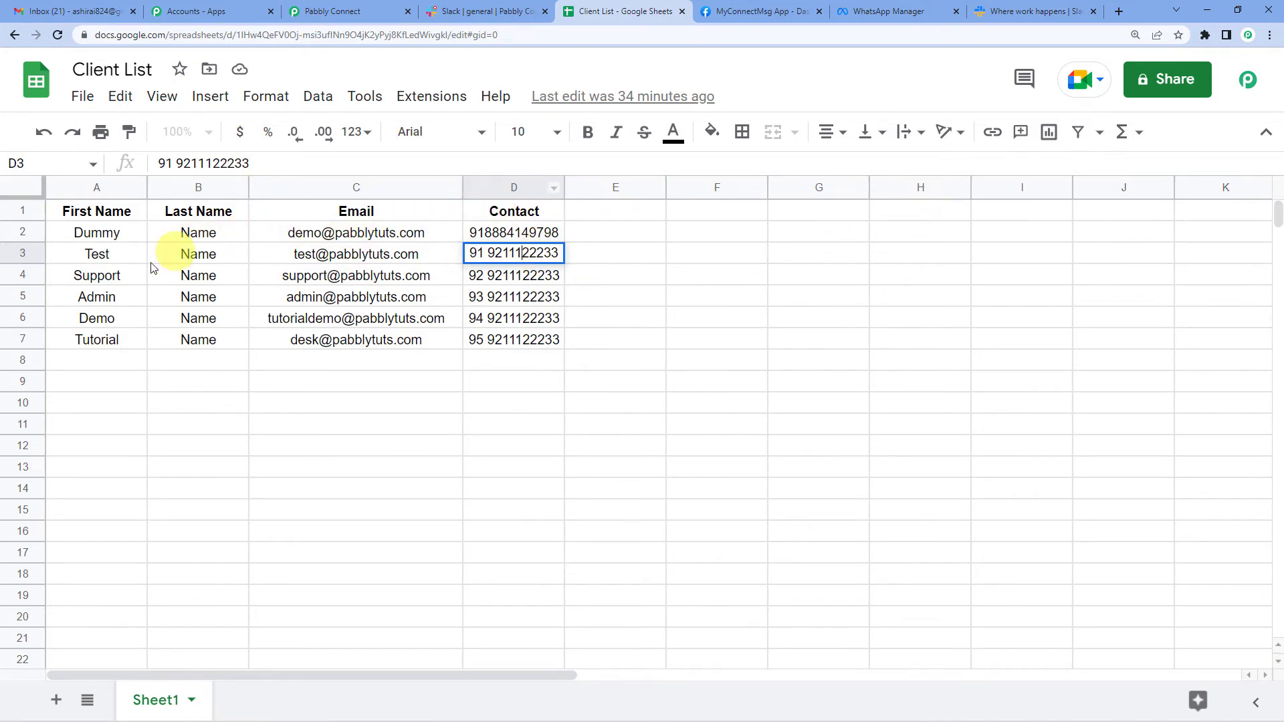
{"action": "left_click", "coordinate": [130, 274]}
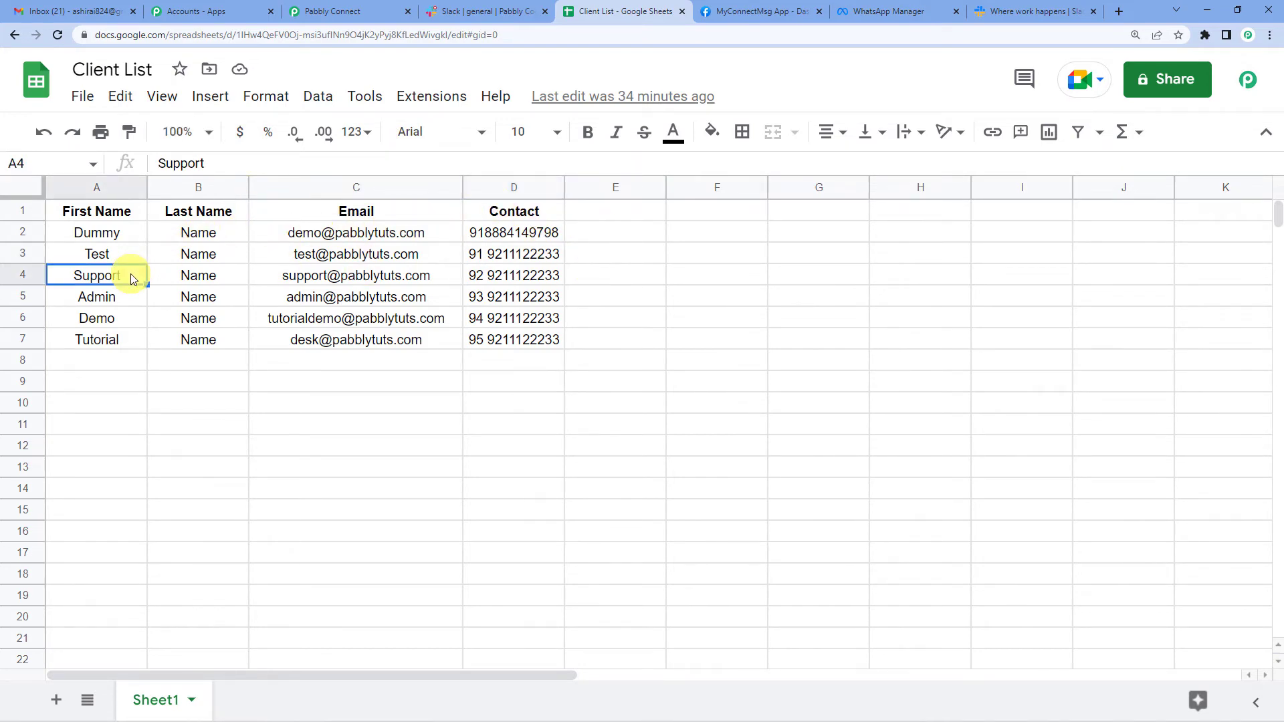
{"action": "left_click", "coordinate": [526, 282]}
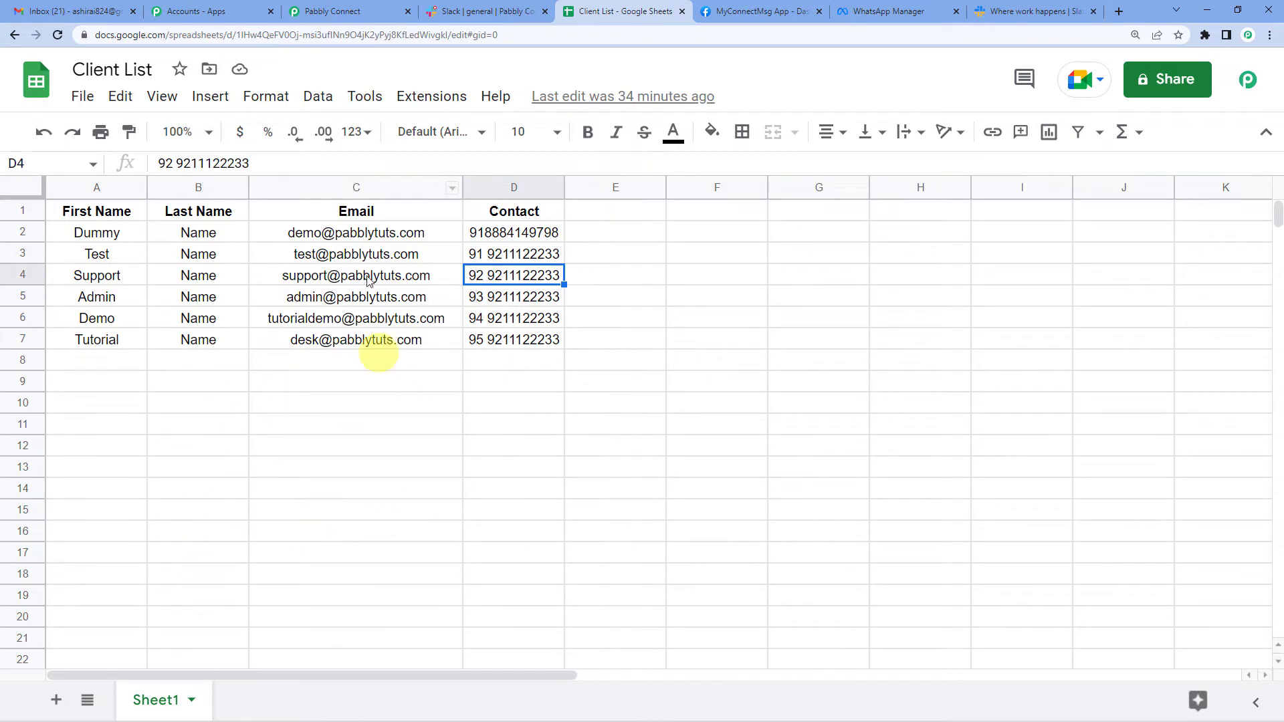
- Set WhatsApp Cloud API as the app for the action after the Iterator in the Pabbly Connect workflow
{"action": "left_click", "coordinate": [334, 11]}
{"action": "scroll", "coordinate": [473, 424], "scroll_direction": "down", "scroll_amount": 1}
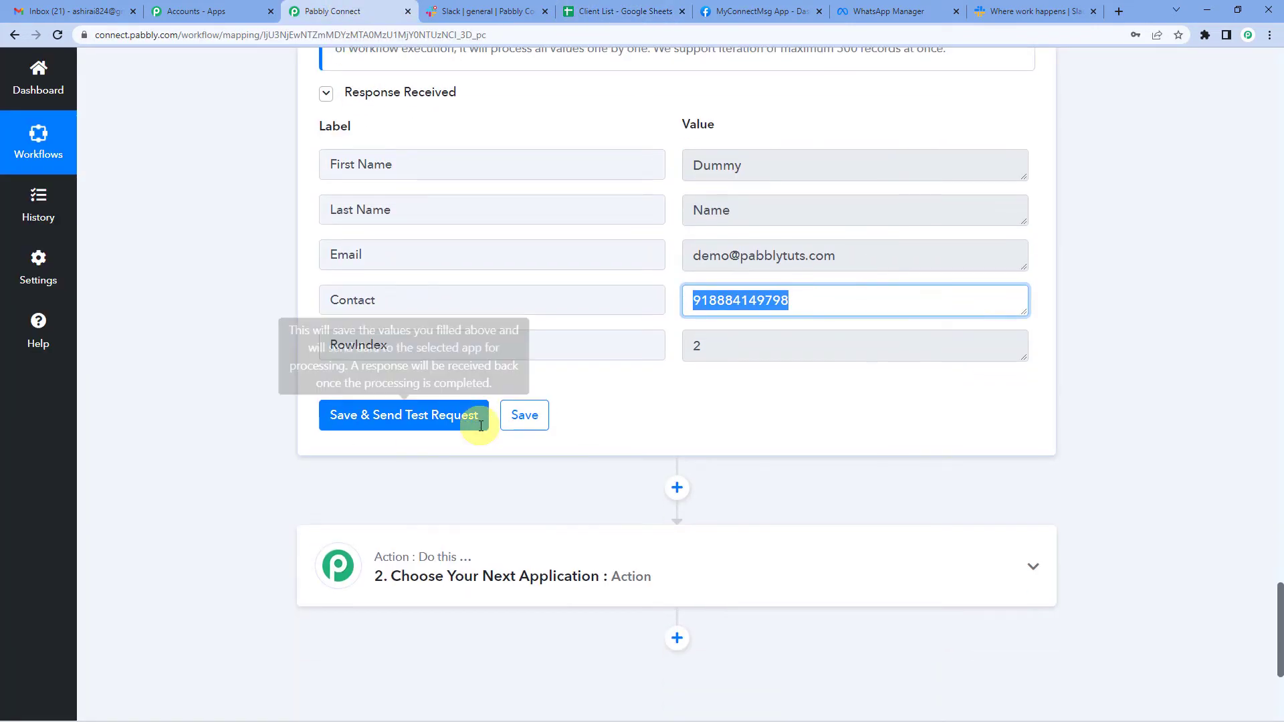
{"action": "scroll", "coordinate": [562, 488], "scroll_direction": "down", "scroll_amount": 3}
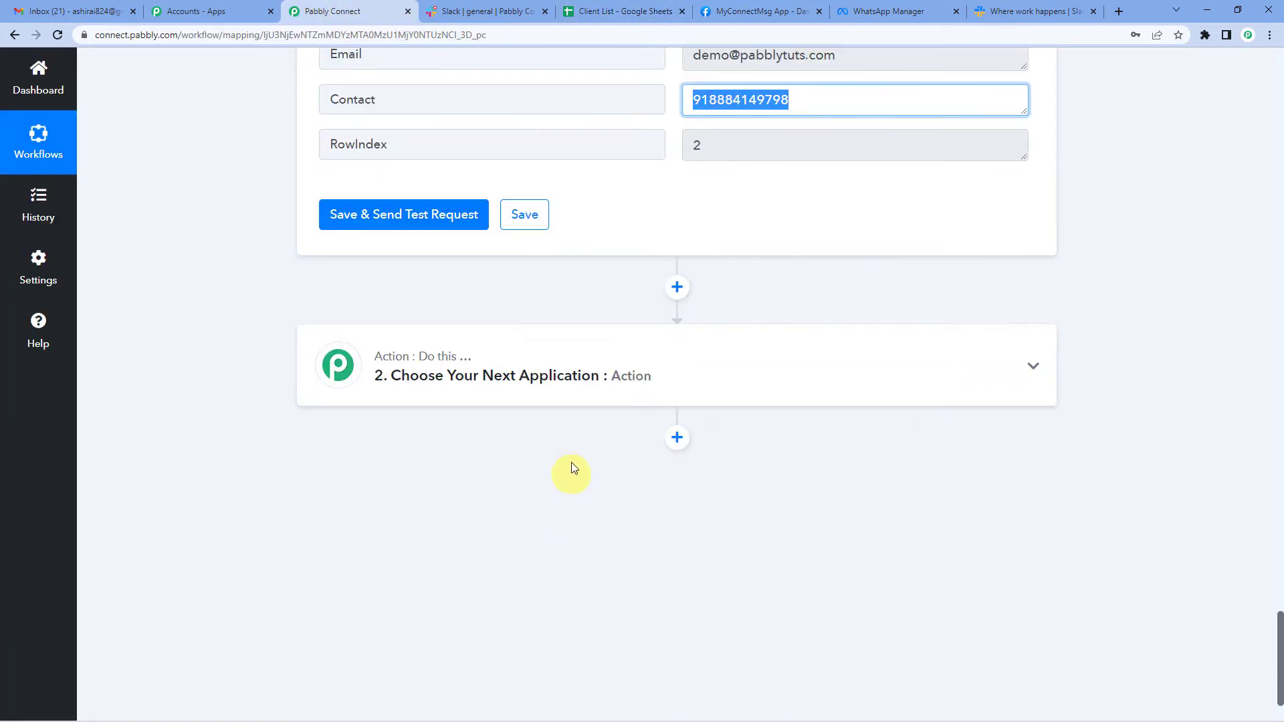
{"action": "left_click", "coordinate": [595, 396]}
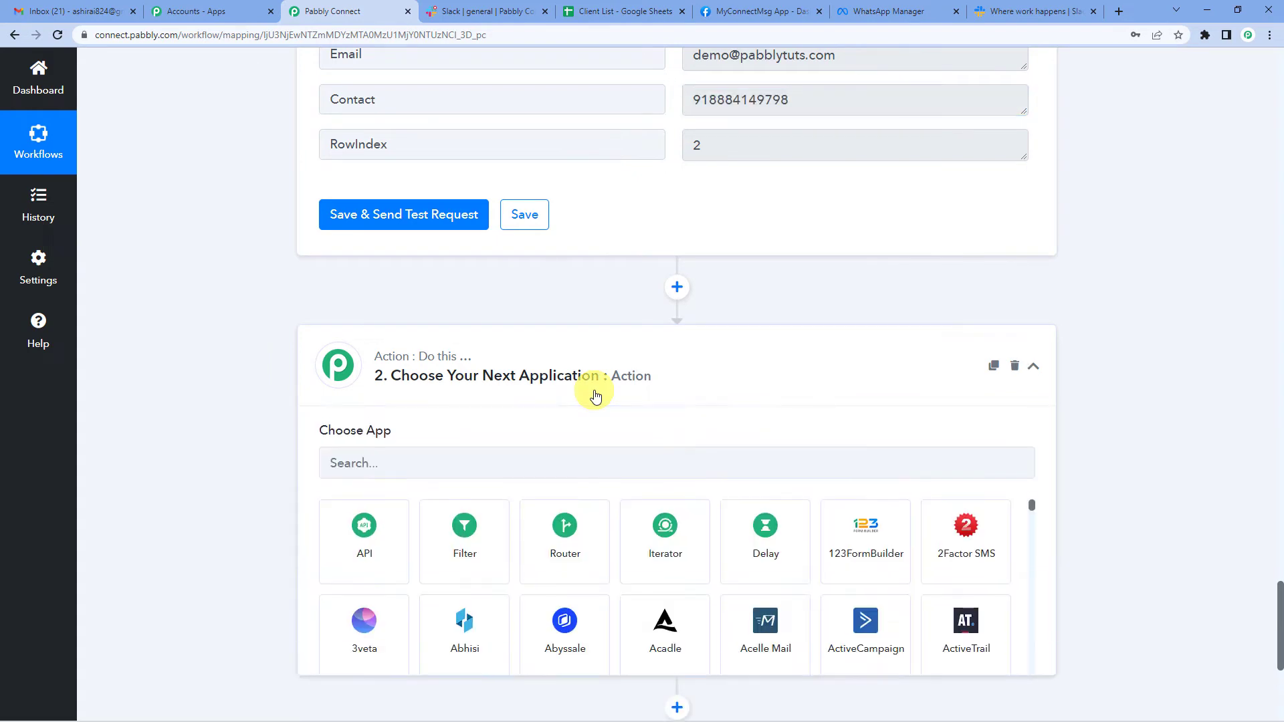
{"action": "left_click", "coordinate": [415, 466]}
{"action": "type", "text": "WHATS"}
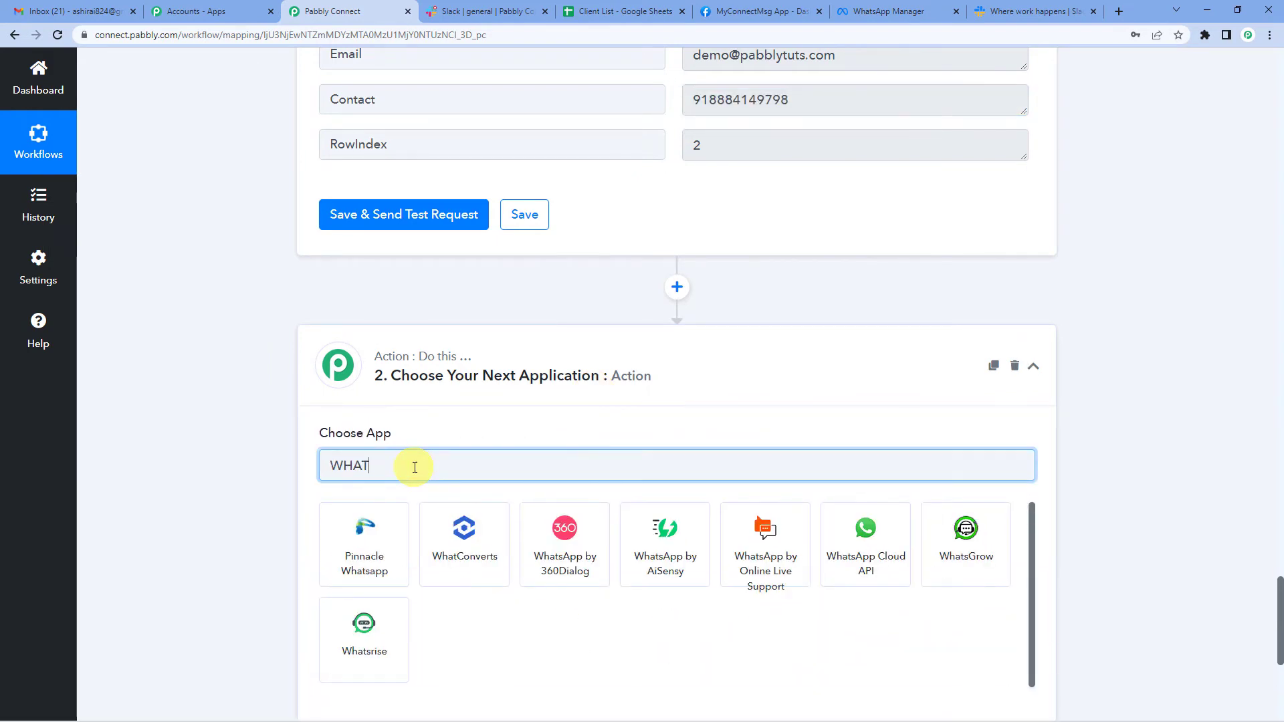
{"action": "left_click", "coordinate": [762, 543]}
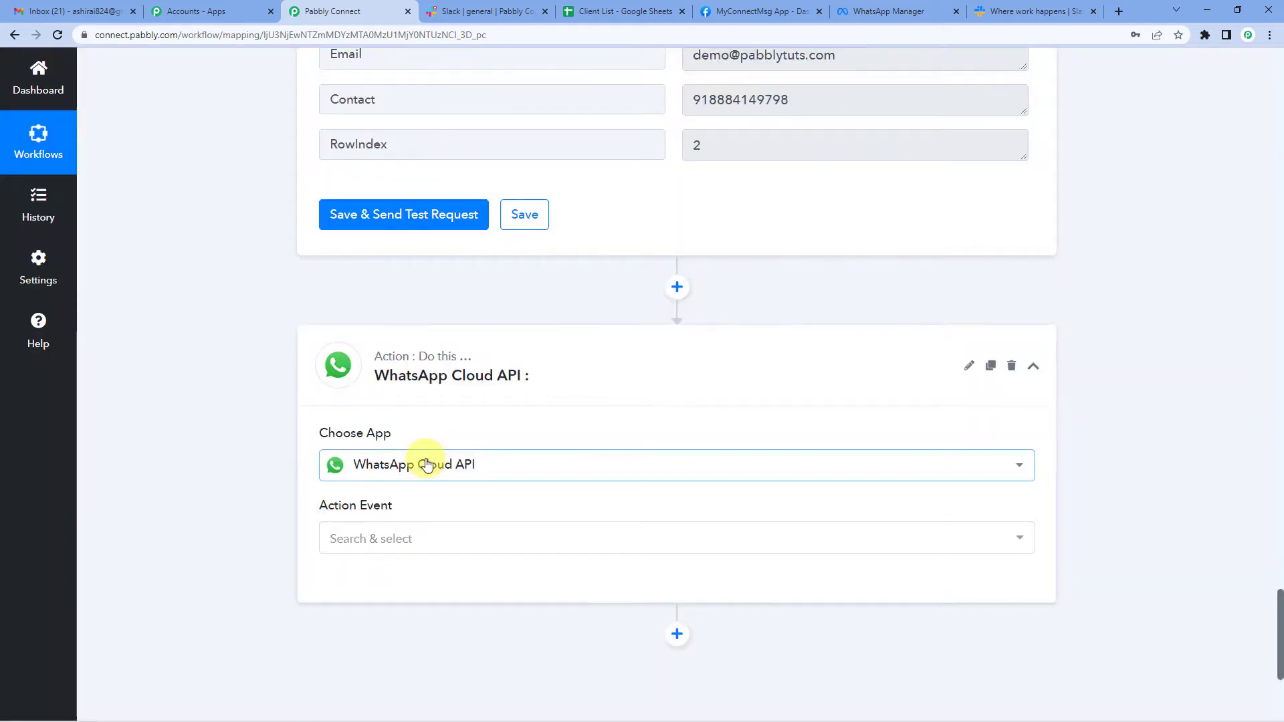
- Set the WhatsApp action event to Send Template Message and start adding a new connection for it
{"action": "scroll", "coordinate": [427, 465], "scroll_direction": "down", "scroll_amount": 2}
{"action": "left_click", "coordinate": [373, 405]}
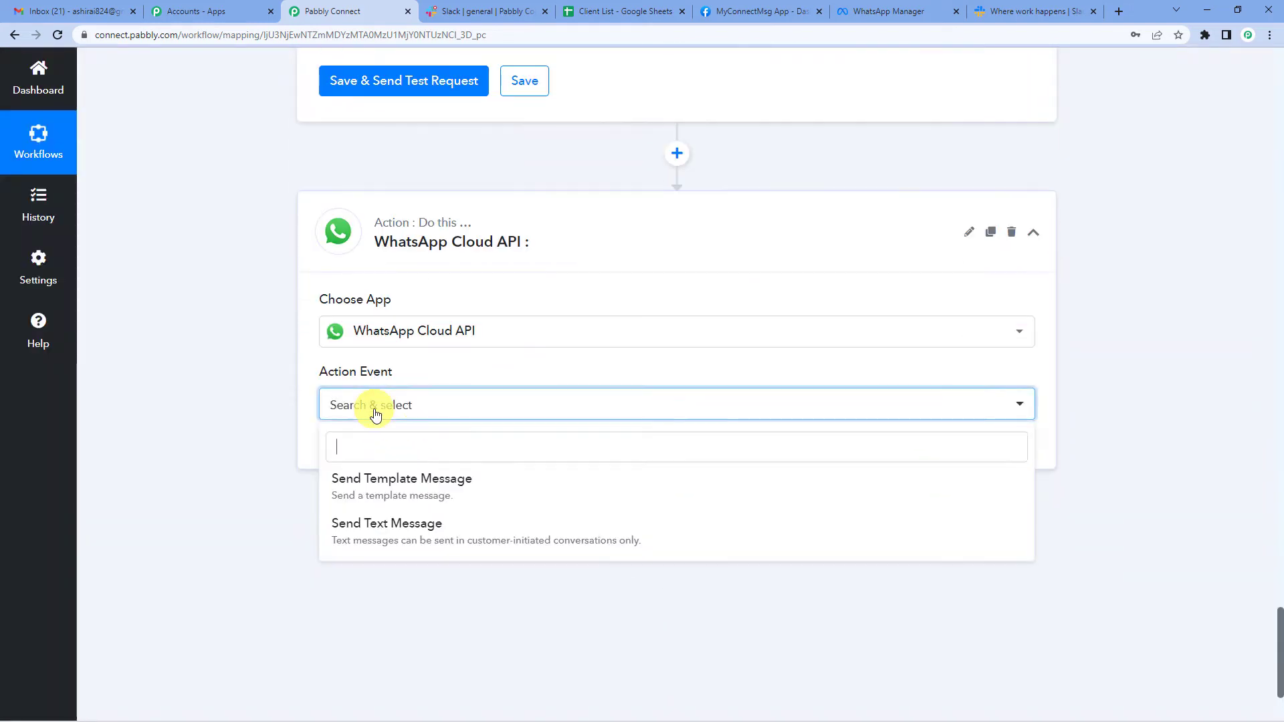
{"action": "left_click", "coordinate": [393, 489]}
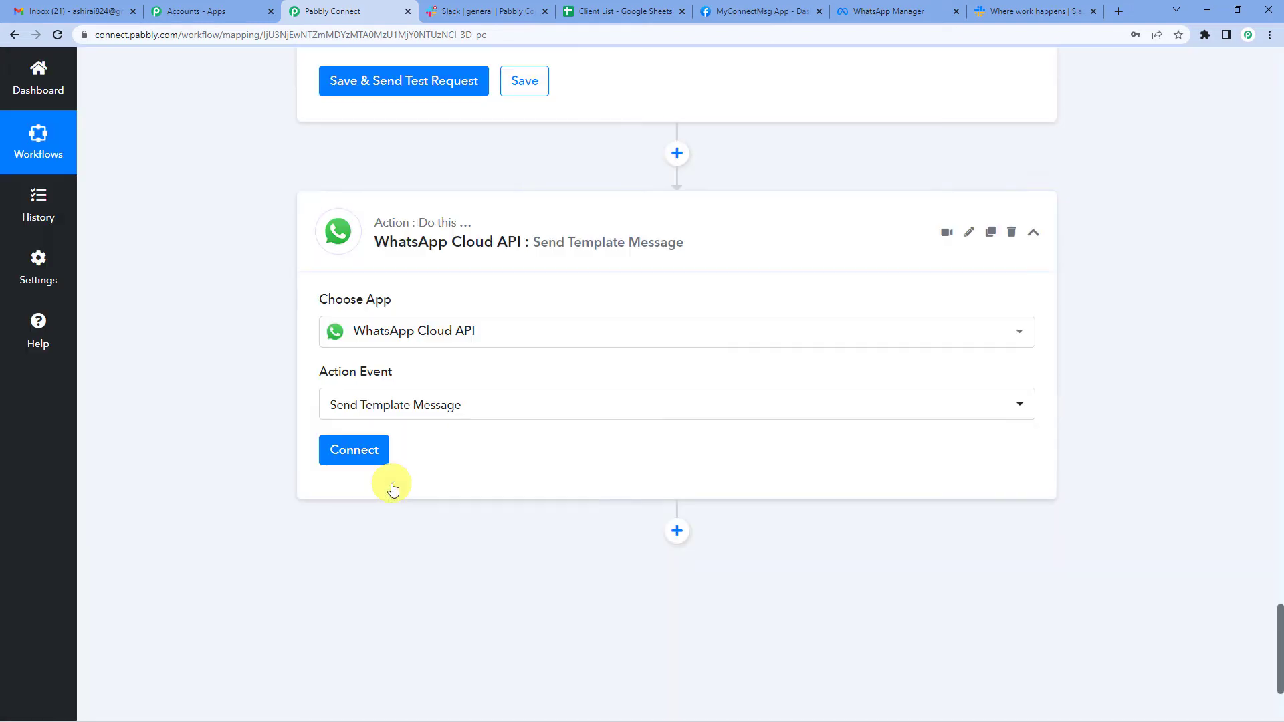
{"action": "left_click", "coordinate": [364, 453]}
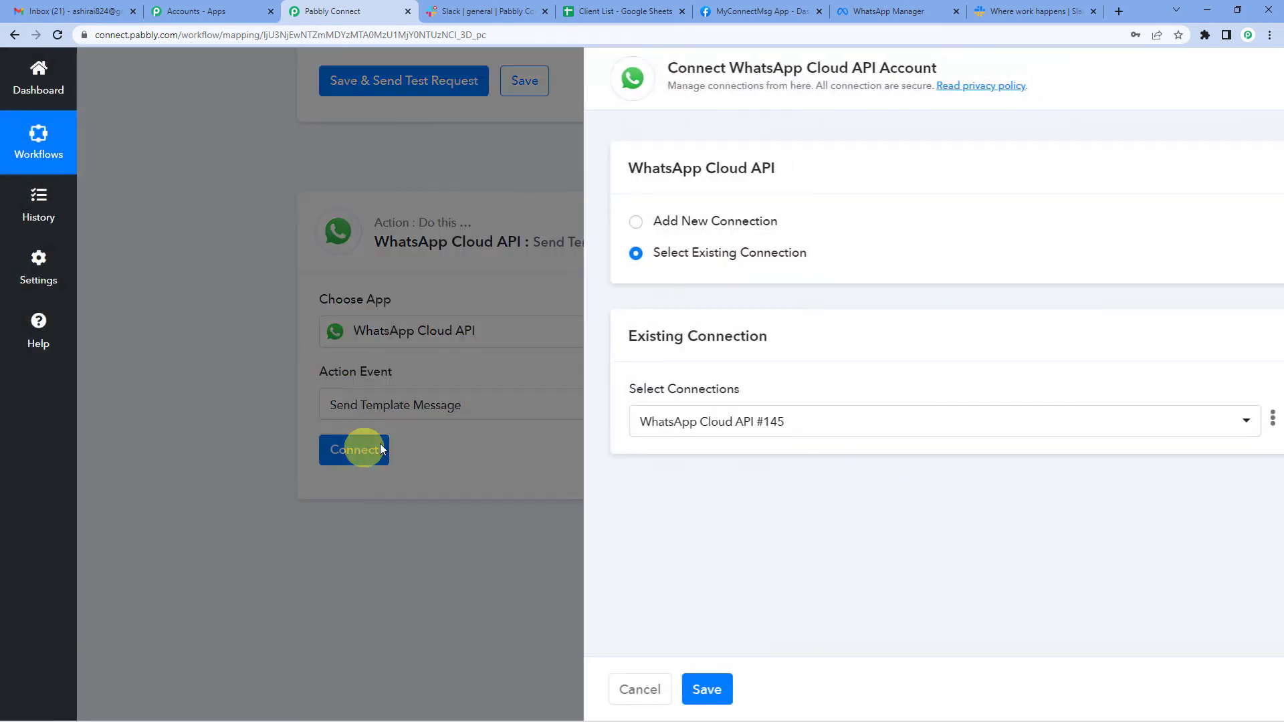
{"action": "left_click", "coordinate": [593, 224]}
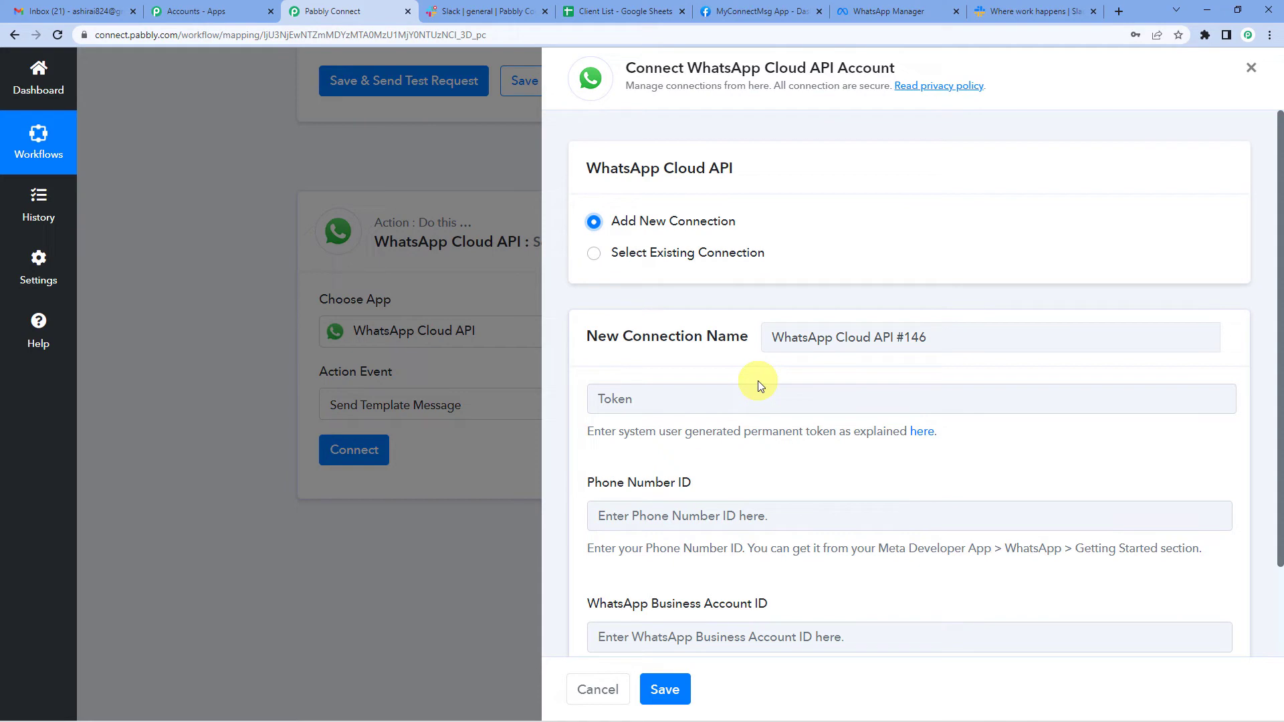
- Copy the temporary access token from the Meta app's WhatsApp Getting Started page and paste it into the new connection's Token field
{"action": "left_click", "coordinate": [731, 8]}
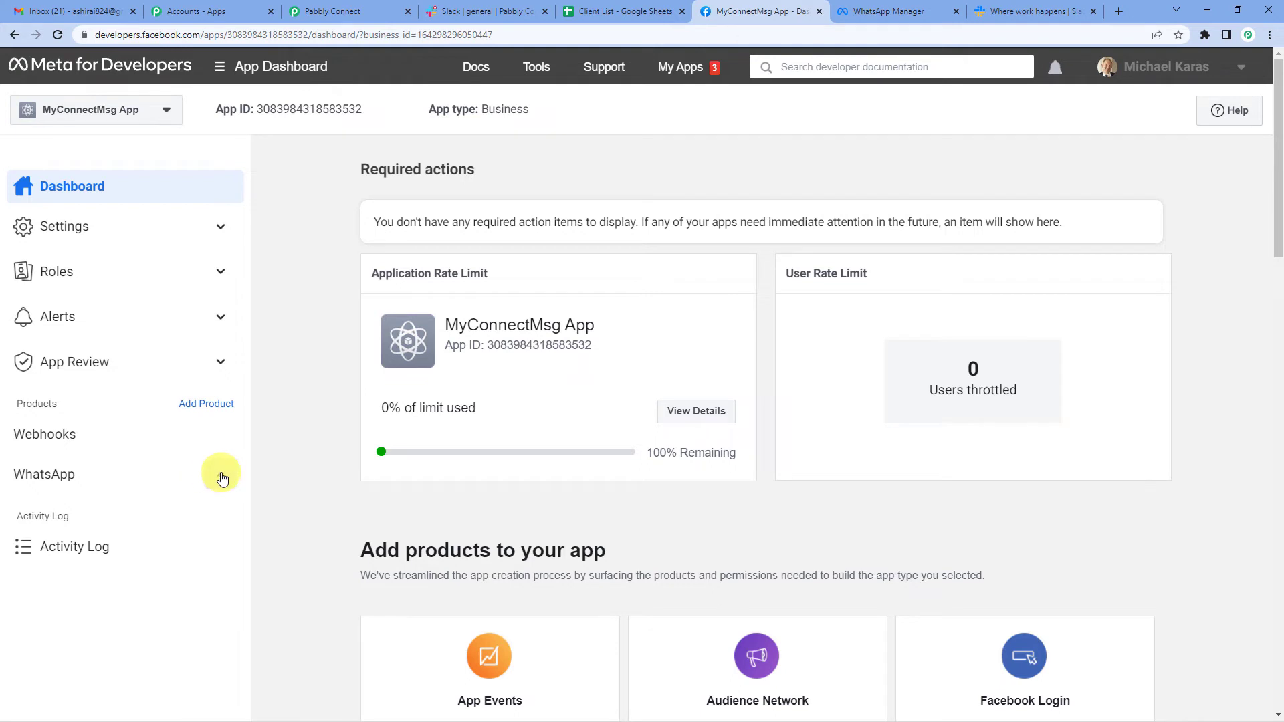
{"action": "left_click", "coordinate": [220, 477]}
{"action": "left_click", "coordinate": [91, 512]}
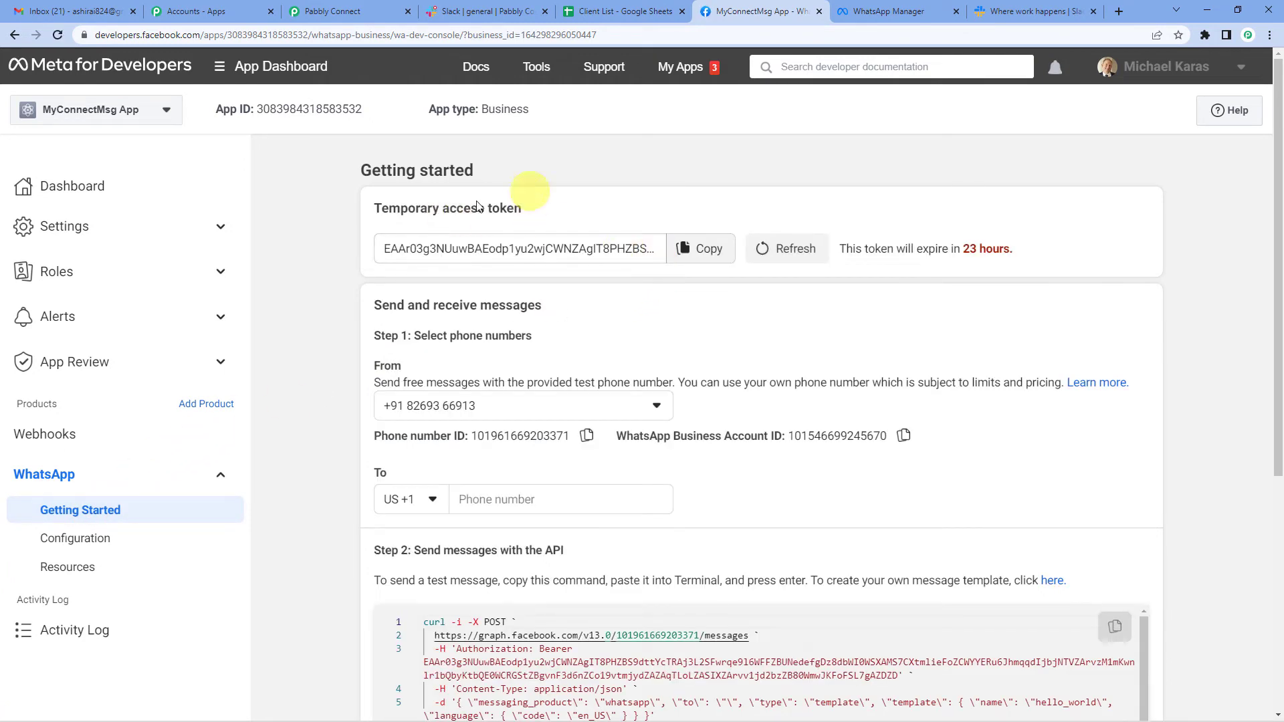
{"action": "left_click", "coordinate": [696, 256]}
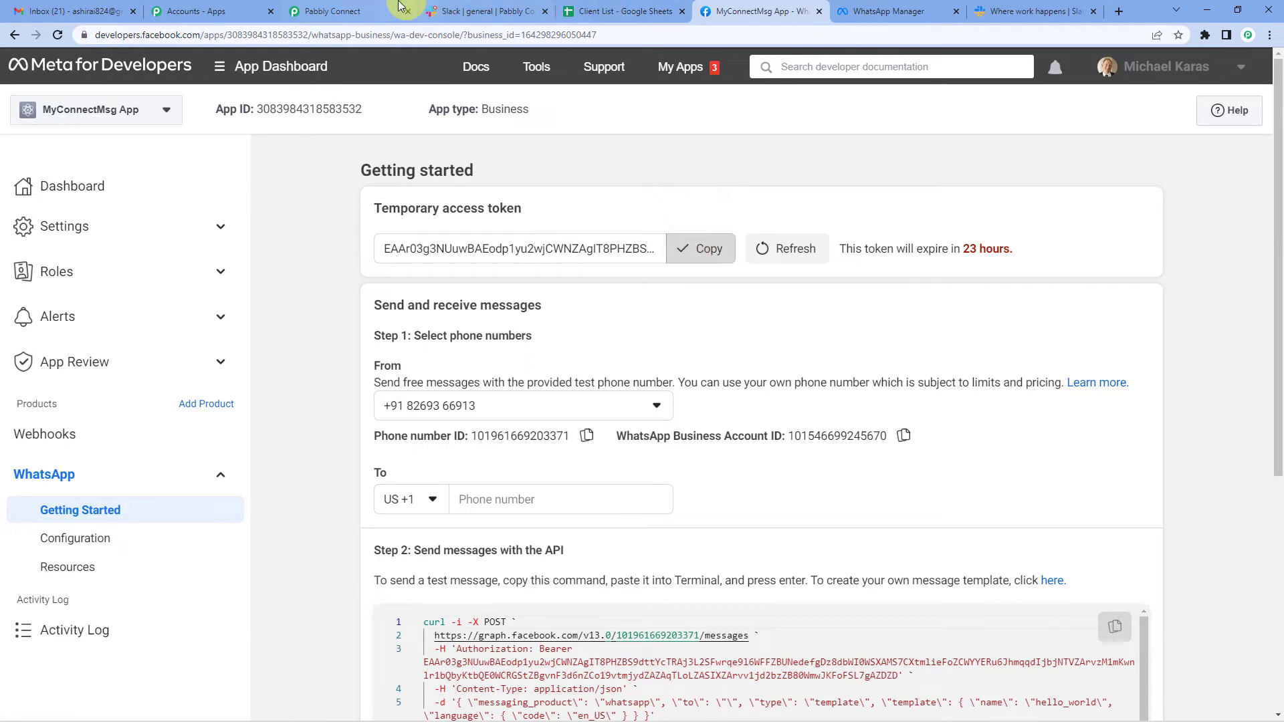
{"action": "left_click", "coordinate": [332, 11]}
{"action": "left_click", "coordinate": [682, 400]}
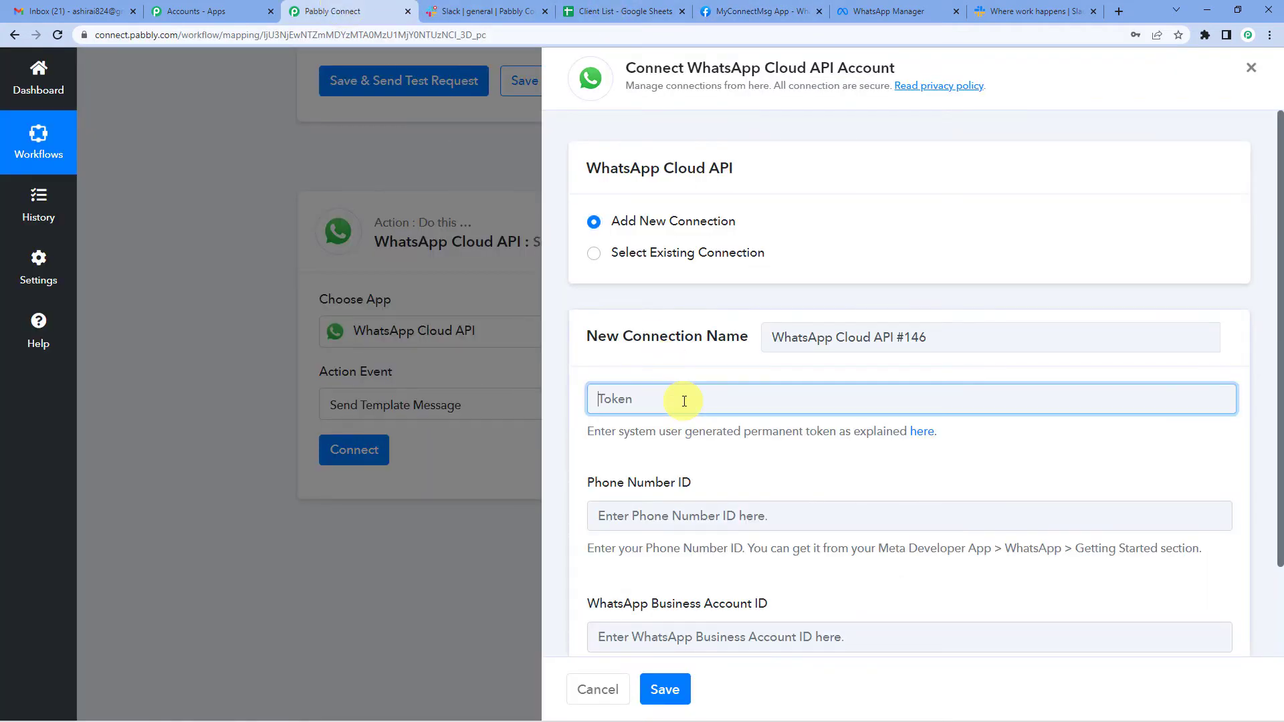
{"action": "key", "text": "ctrl+v"}
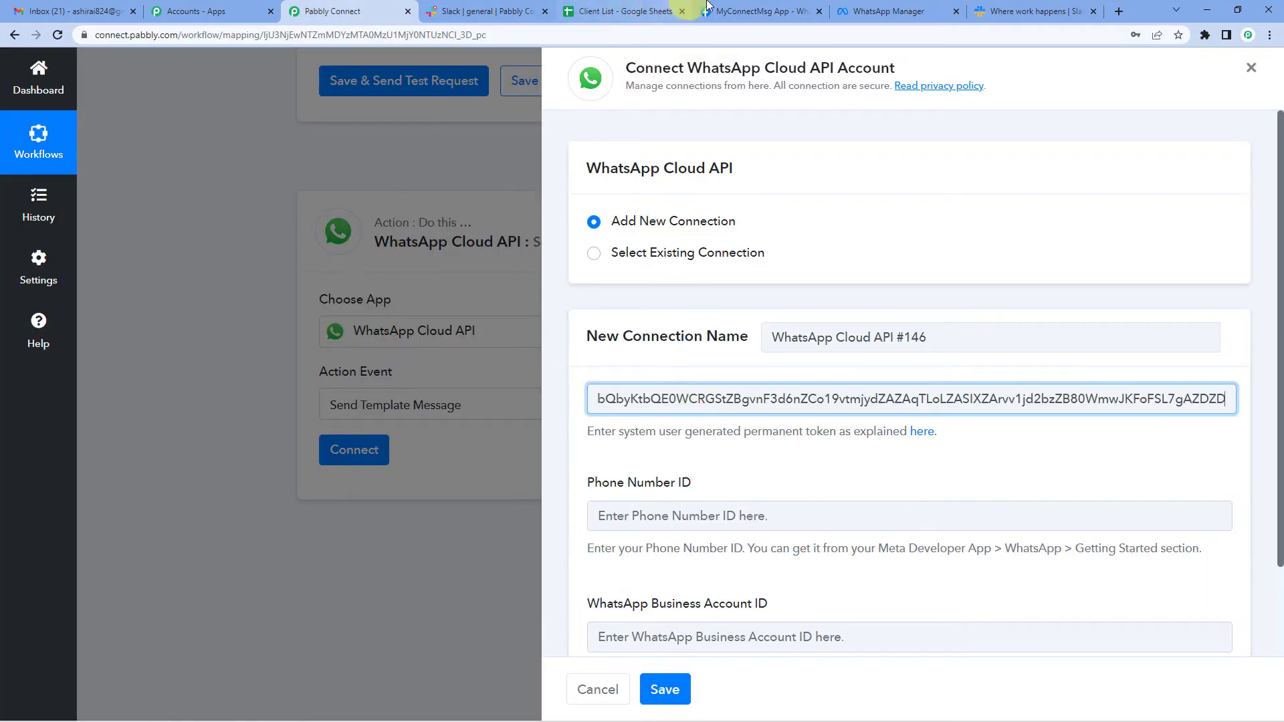
- Copy the Phone Number ID from the Meta app's WhatsApp Getting Started page and paste it into the new WhatsApp Cloud API connection
{"action": "left_click", "coordinate": [739, 8]}
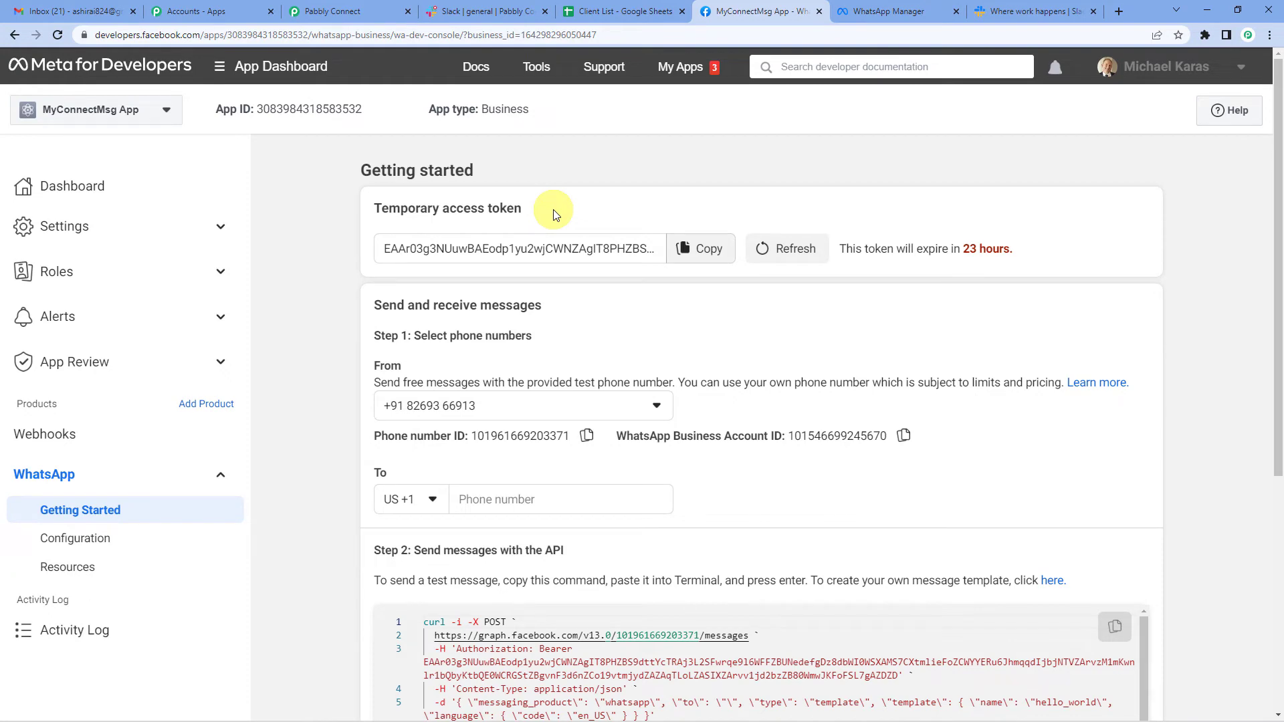
{"action": "left_click", "coordinate": [359, 10]}
{"action": "scroll", "coordinate": [643, 438], "scroll_direction": "down", "scroll_amount": 2}
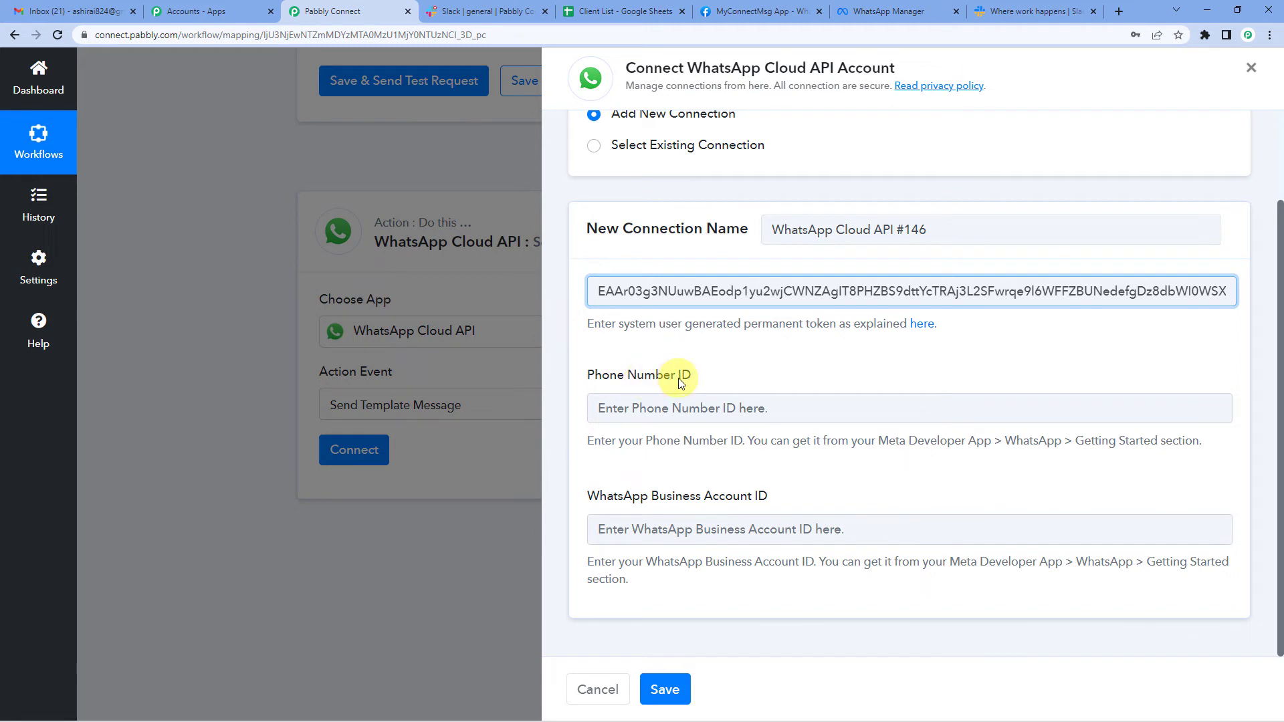
{"action": "left_click", "coordinate": [735, 11]}
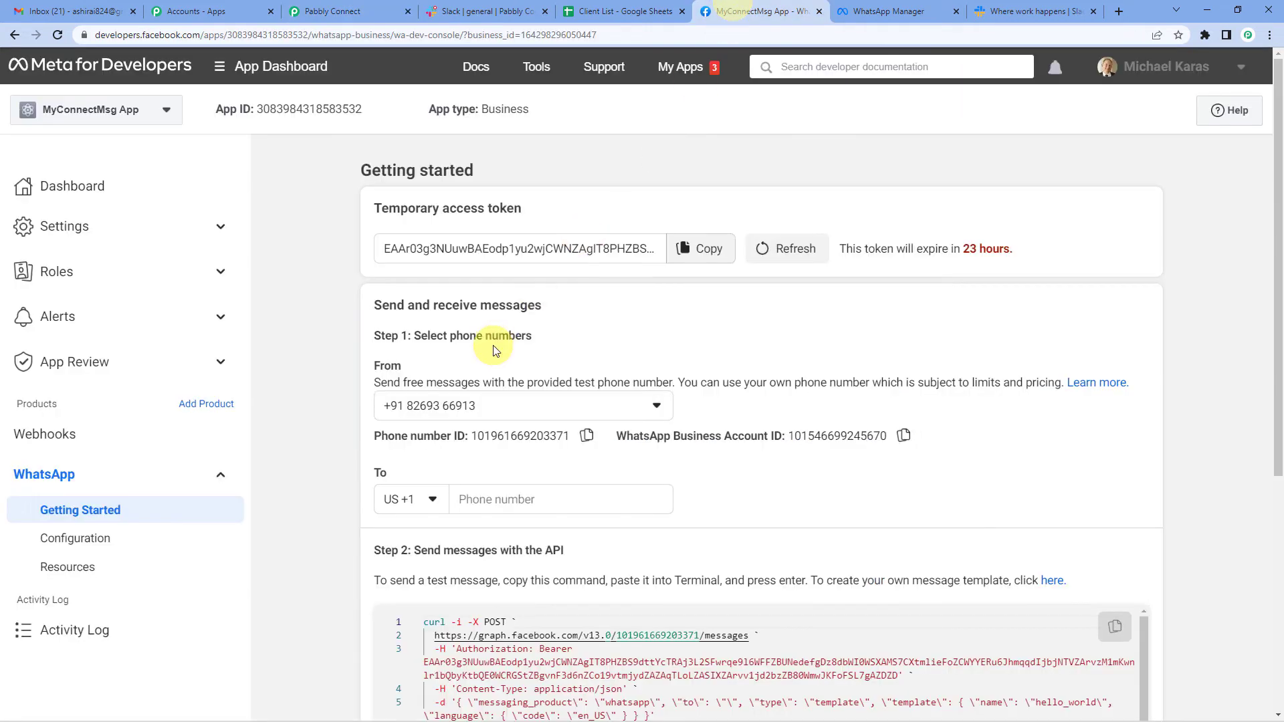
{"action": "scroll", "coordinate": [493, 350], "scroll_direction": "down", "scroll_amount": 2}
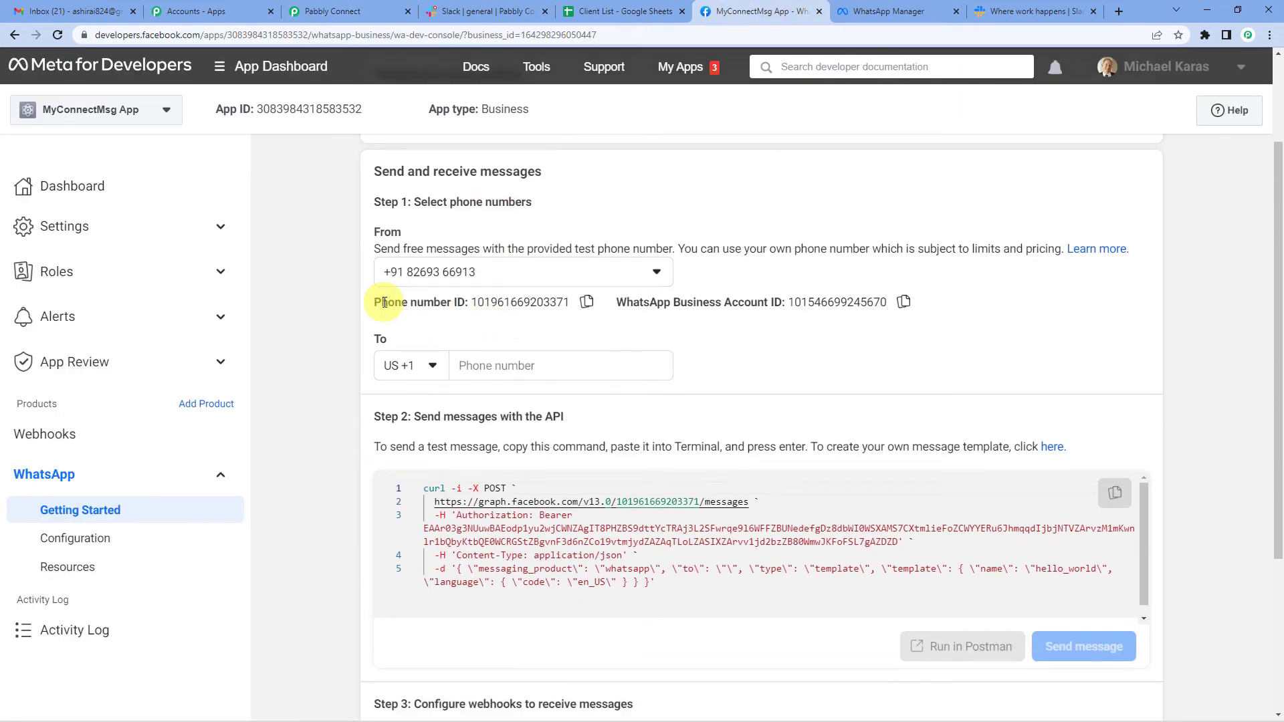
{"action": "left_click", "coordinate": [586, 305]}
{"action": "left_click", "coordinate": [341, 11]}
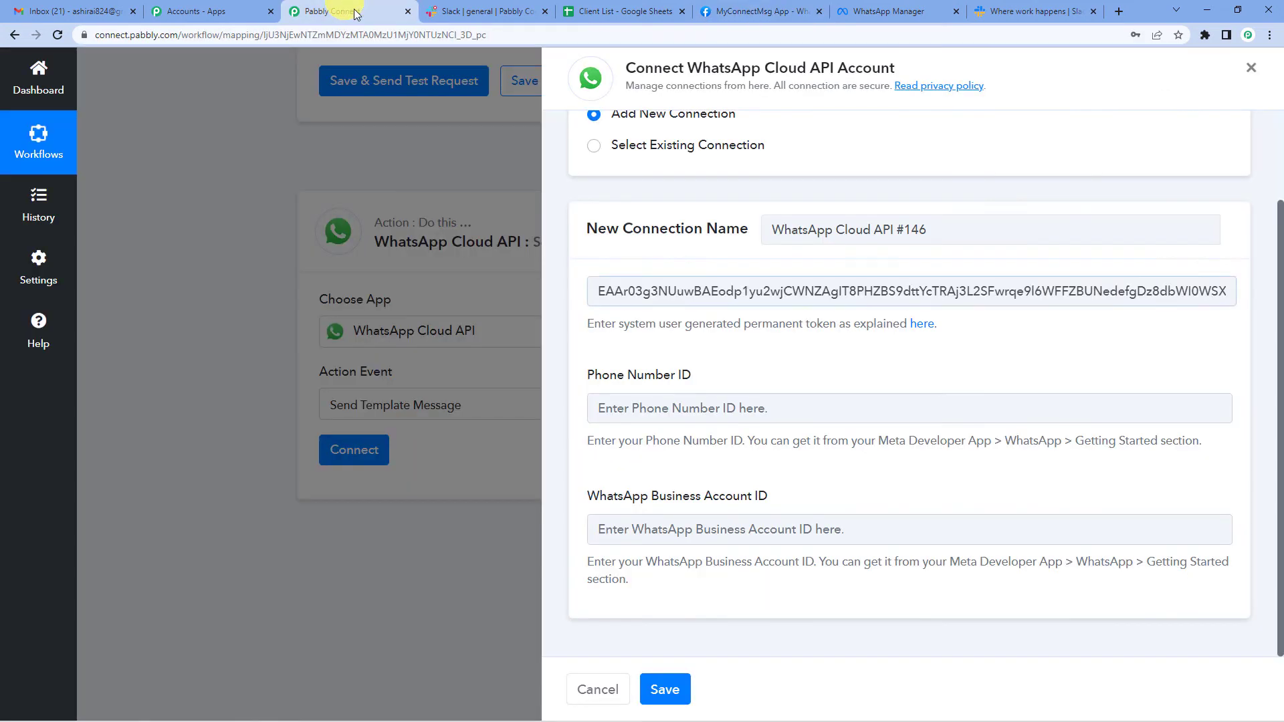
{"action": "left_click", "coordinate": [690, 408]}
{"action": "key", "text": "ctrl+v"}
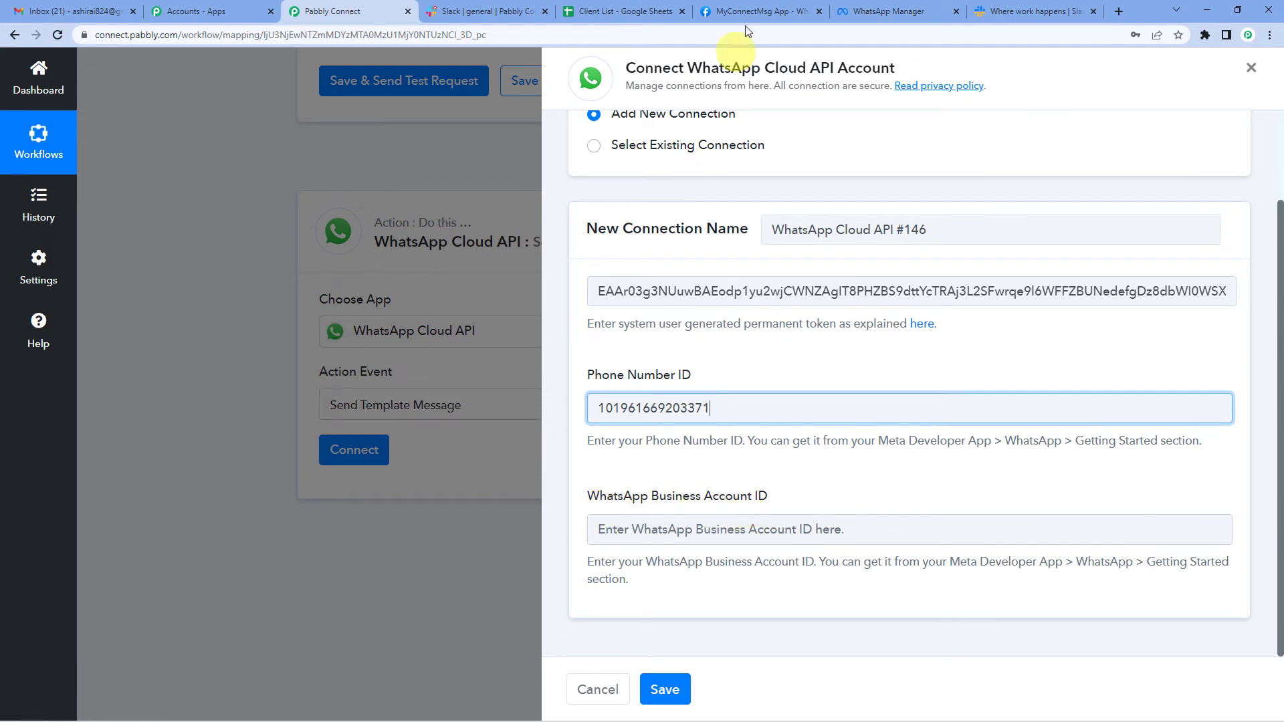
- Copy the WhatsApp Business Account ID from the Meta Getting Started page into the Pabbly Connect connection and save the connection
{"action": "left_click", "coordinate": [762, 8]}
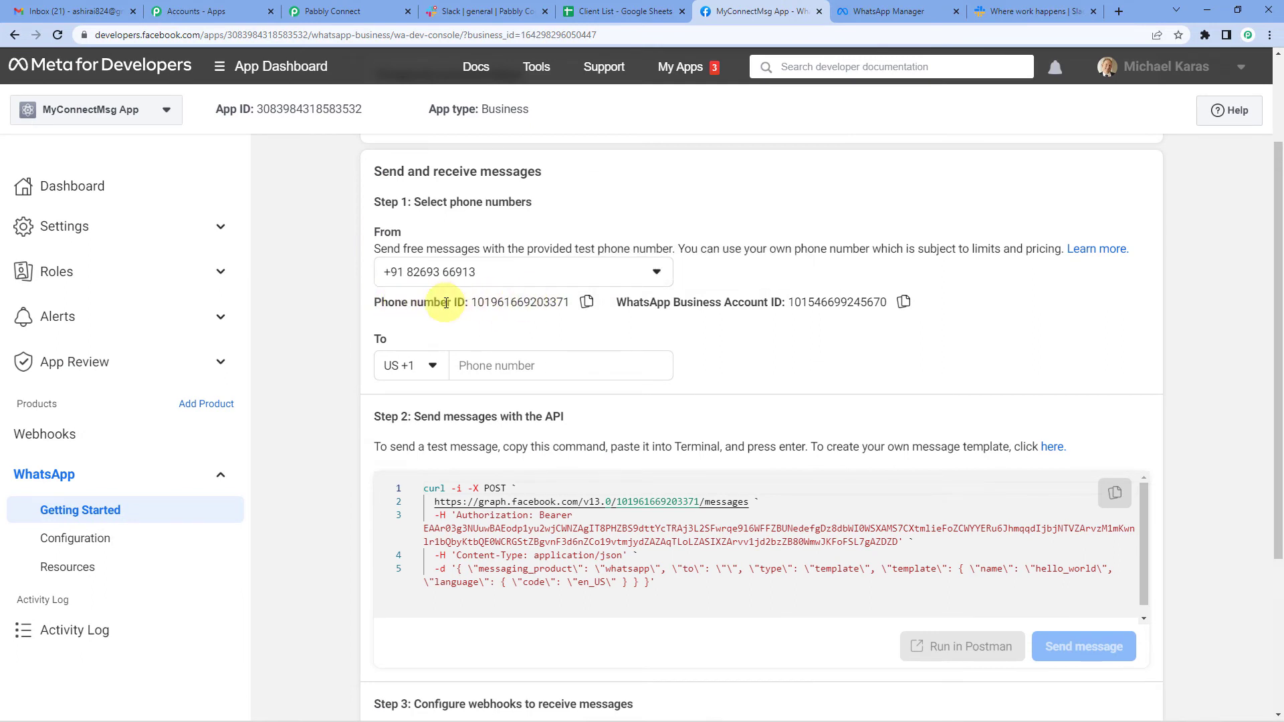
{"action": "left_click", "coordinate": [903, 304]}
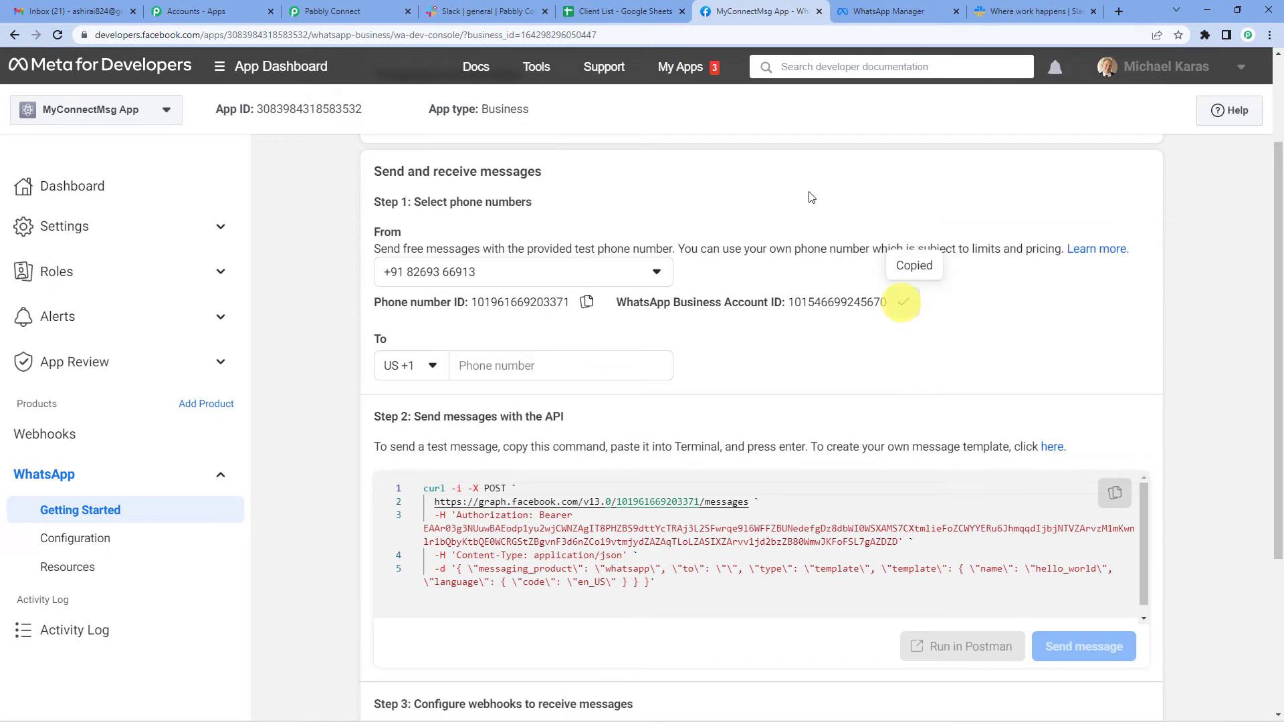
{"action": "left_click", "coordinate": [332, 11]}
{"action": "left_click", "coordinate": [679, 533]}
{"action": "key", "text": "ctrl+v"}
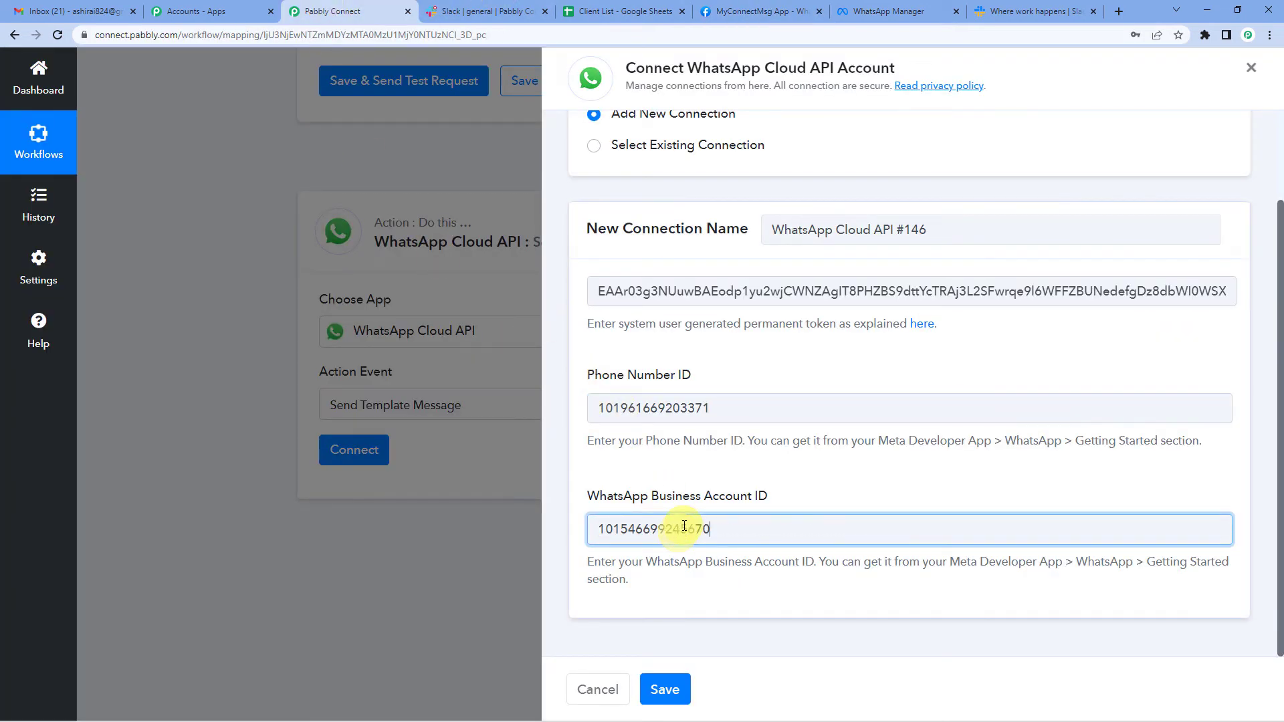
{"action": "left_click", "coordinate": [667, 690]}
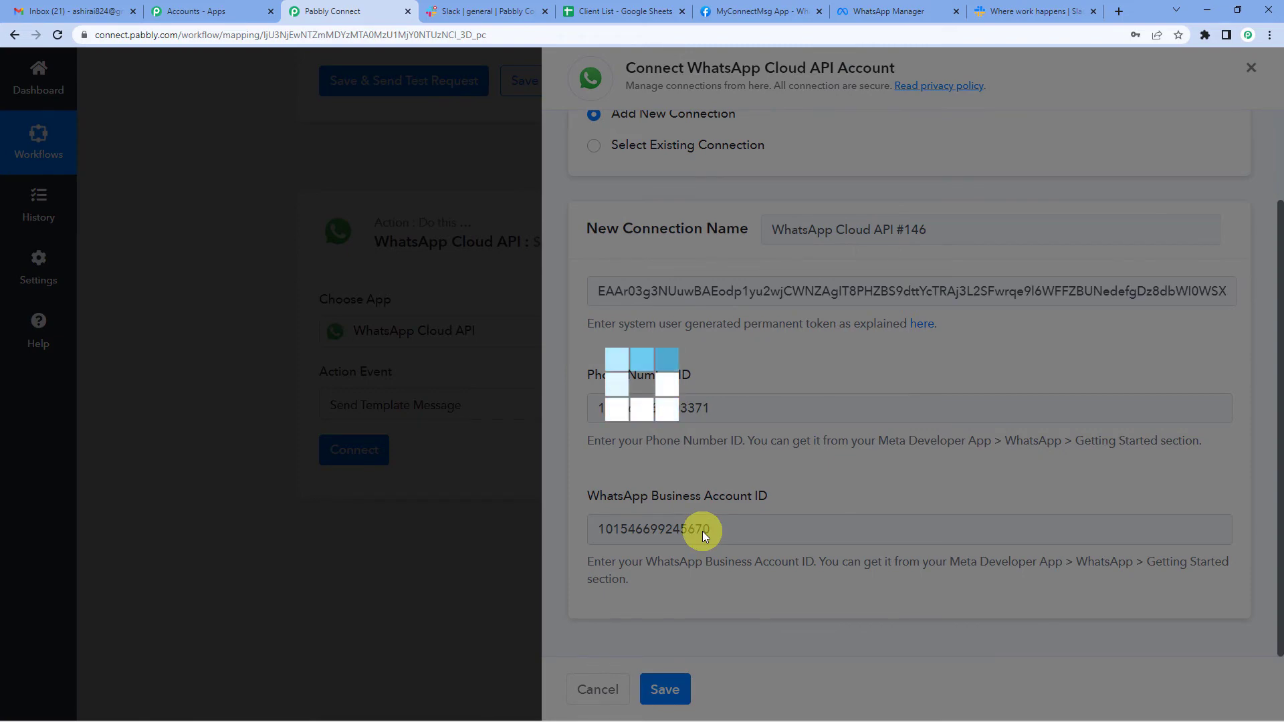
- Set the WhatsApp action's Template Name to msg_on_slack
{"action": "scroll", "coordinate": [702, 531], "scroll_direction": "down", "scroll_amount": 1}
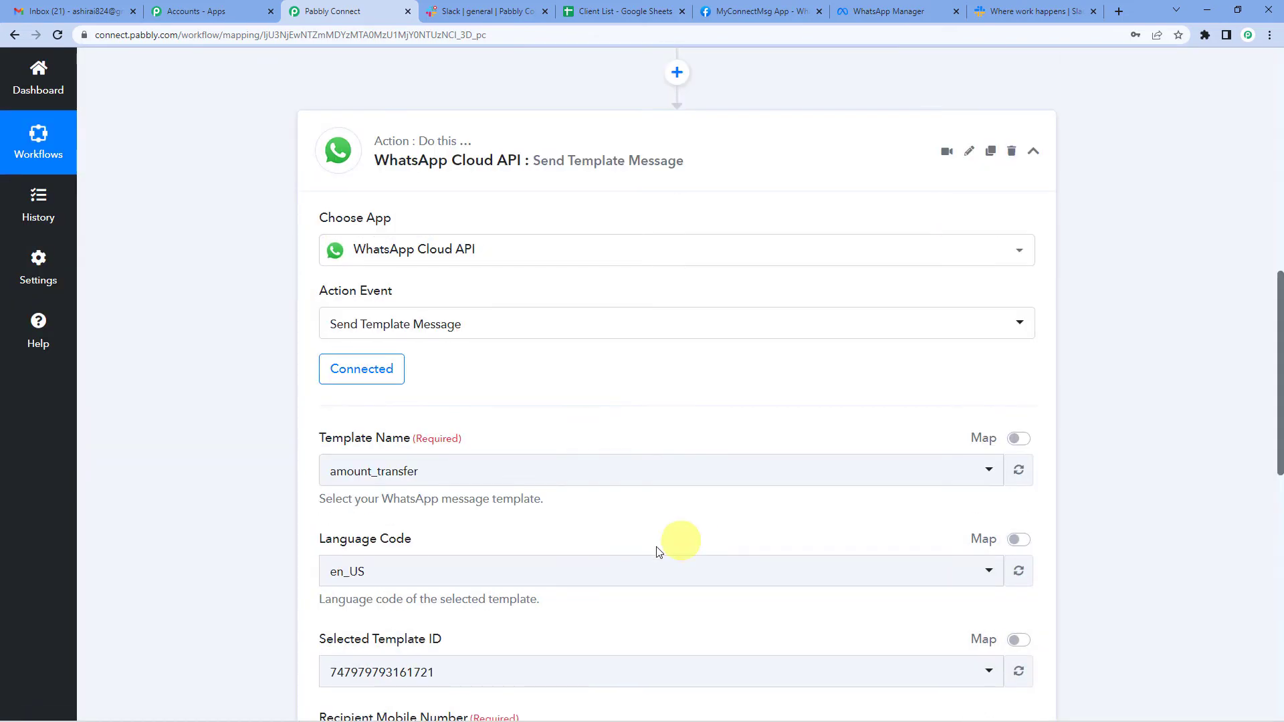
{"action": "left_click", "coordinate": [426, 466]}
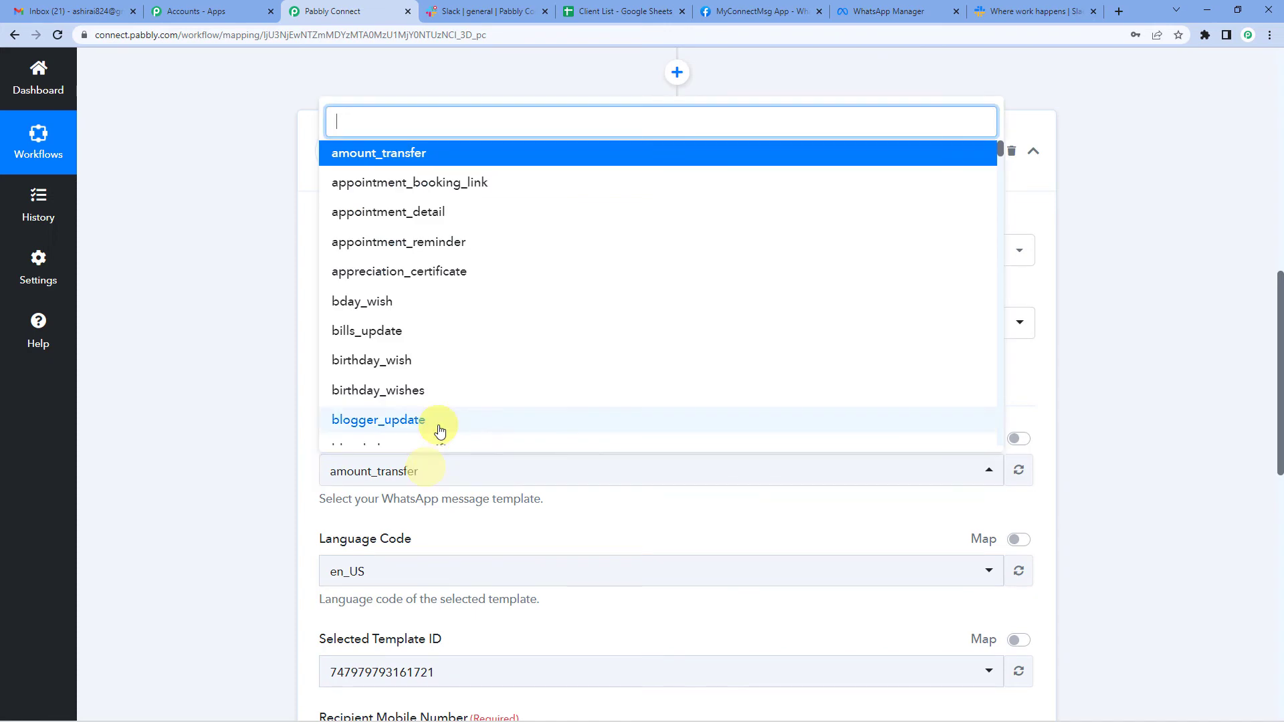
{"action": "scroll", "coordinate": [403, 325], "scroll_direction": "down", "scroll_amount": 1}
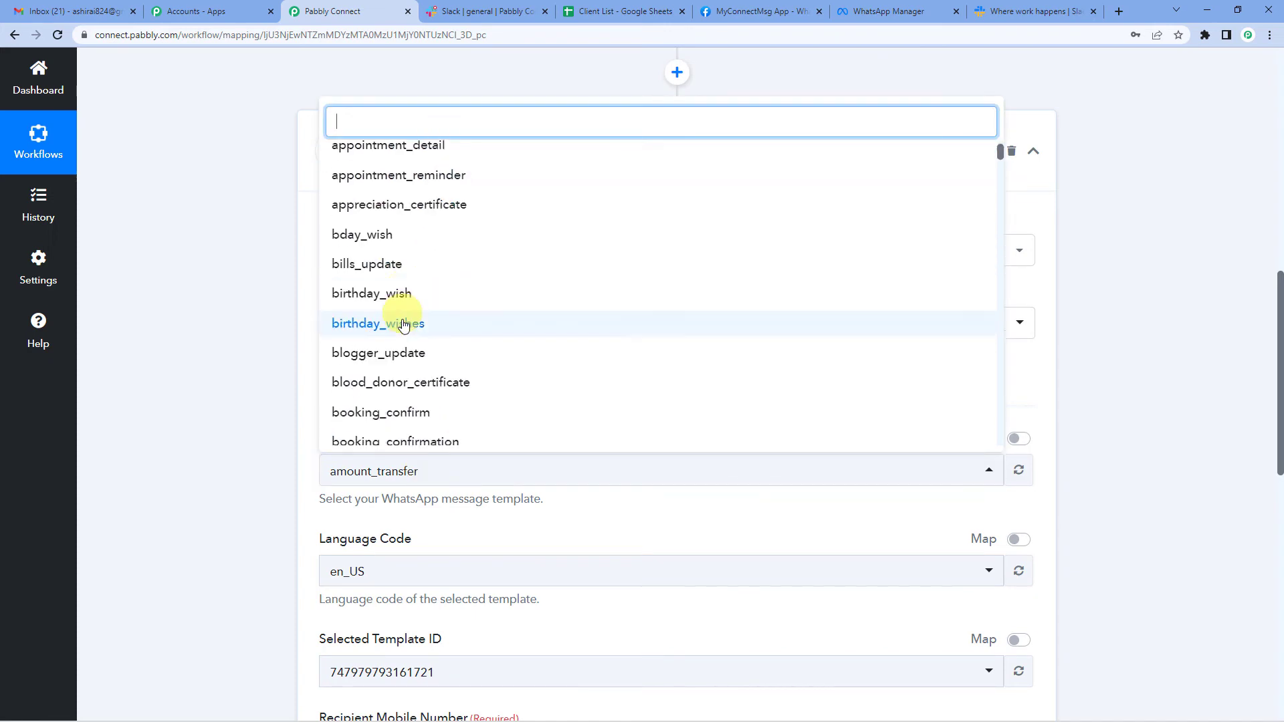
{"action": "left_click", "coordinate": [308, 418]}
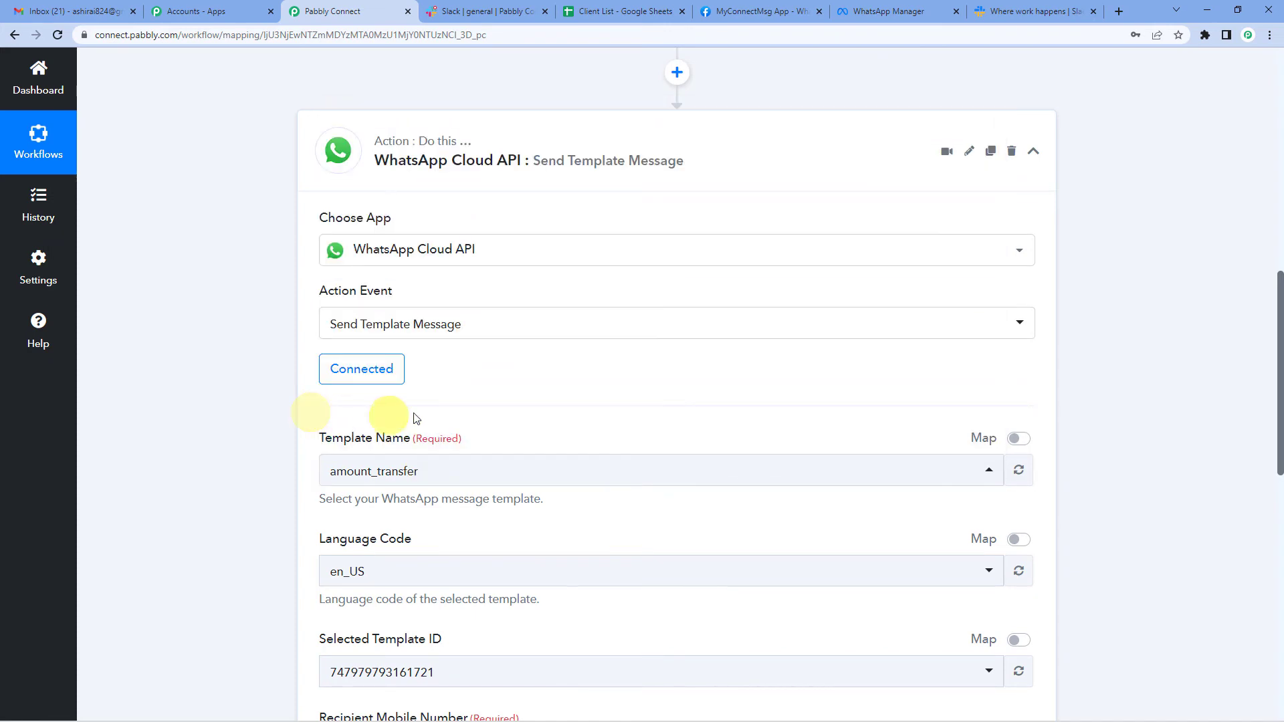
{"action": "left_click", "coordinate": [406, 470]}
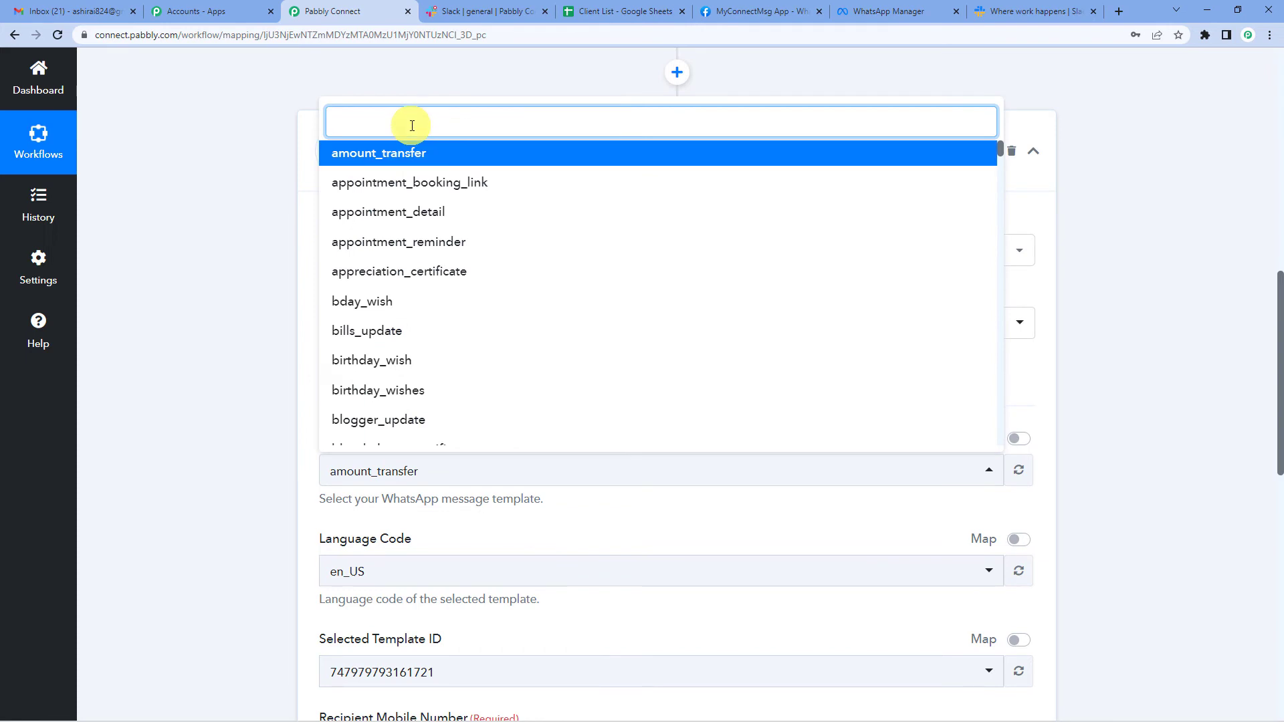
{"action": "type", "text": "MSG"}
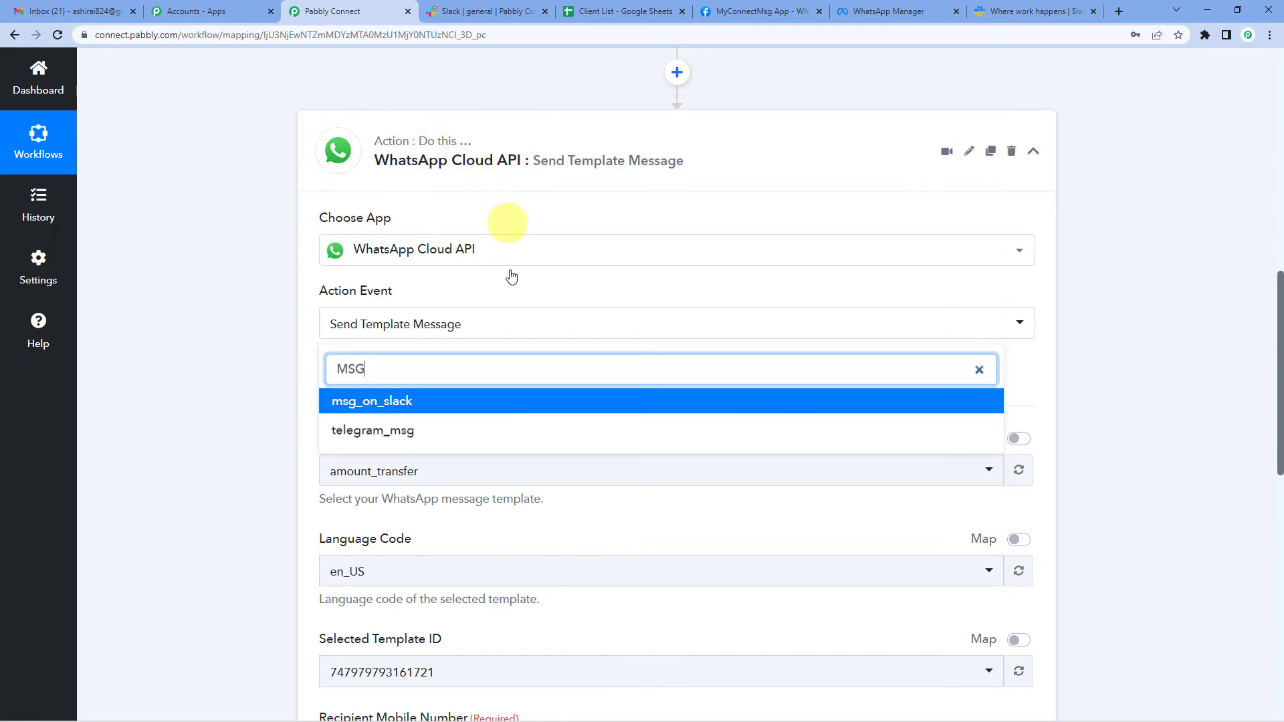
{"action": "left_click", "coordinate": [370, 404]}
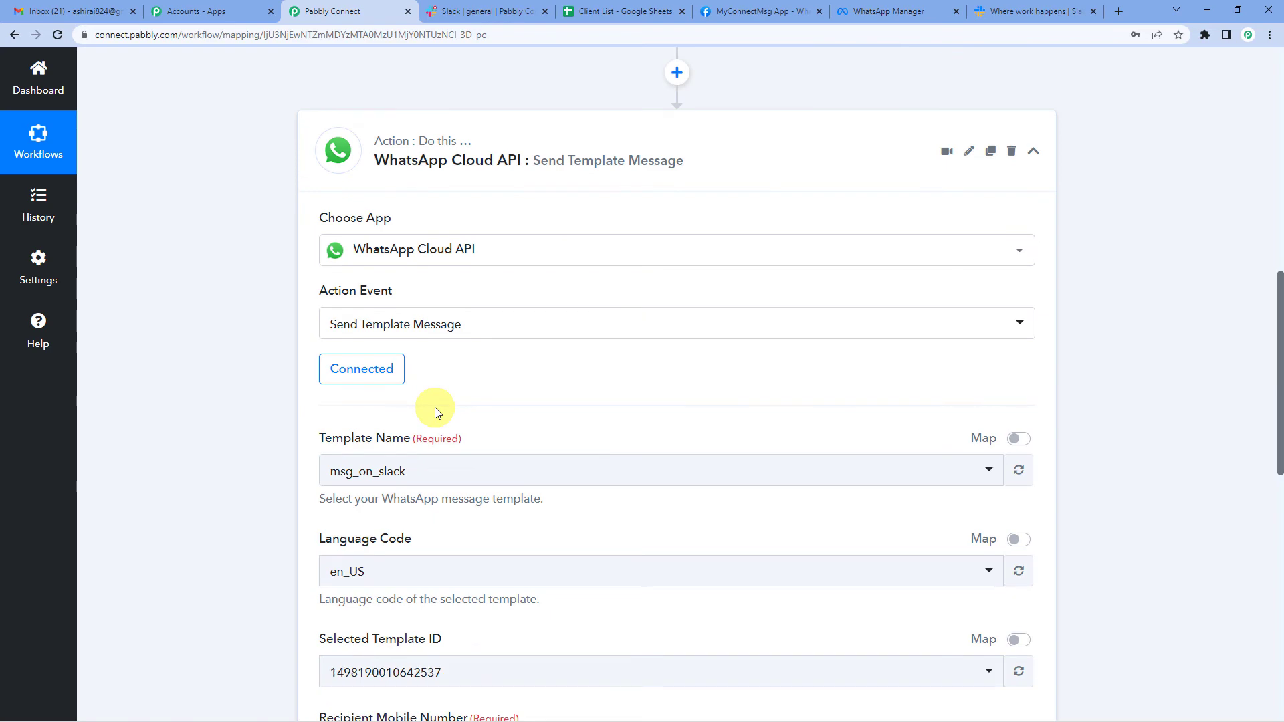
- Review the Slack trigger's response in the workflow and the msg_on_slack template's header and body in WhatsApp Manager
{"action": "scroll", "coordinate": [434, 407], "scroll_direction": "up", "scroll_amount": 15}
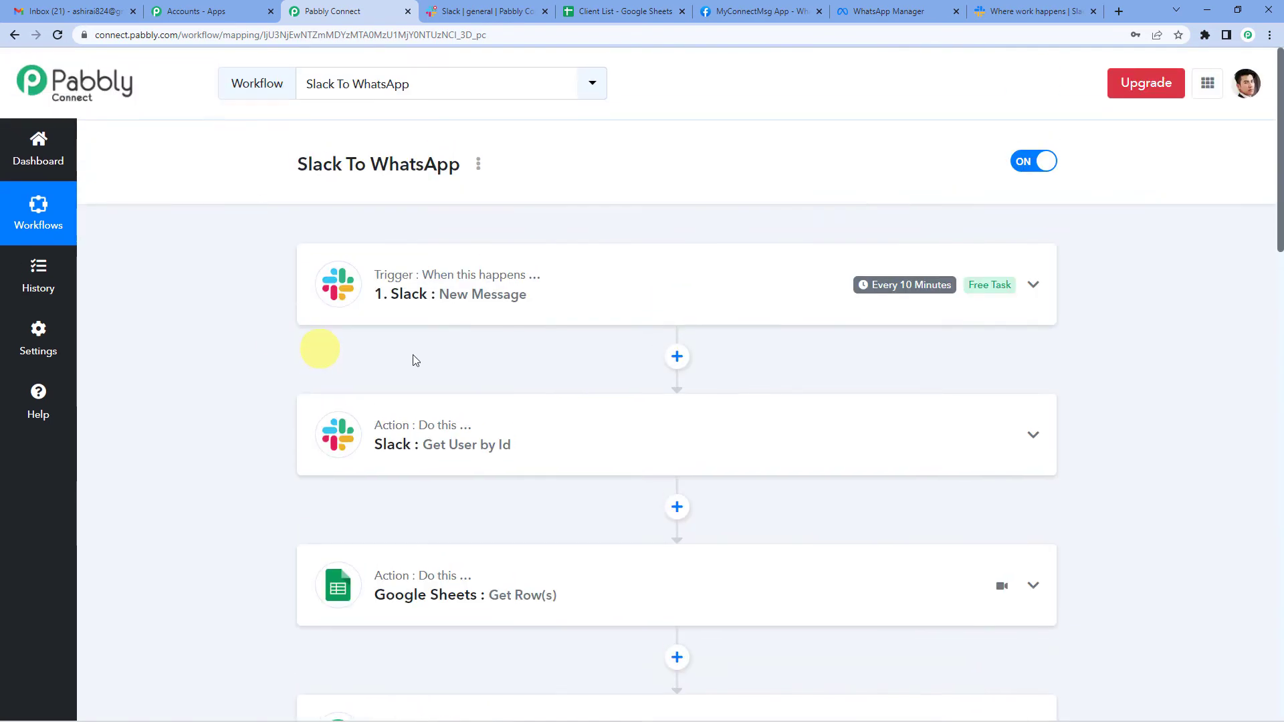
{"action": "scroll", "coordinate": [396, 404], "scroll_direction": "down", "scroll_amount": 12}
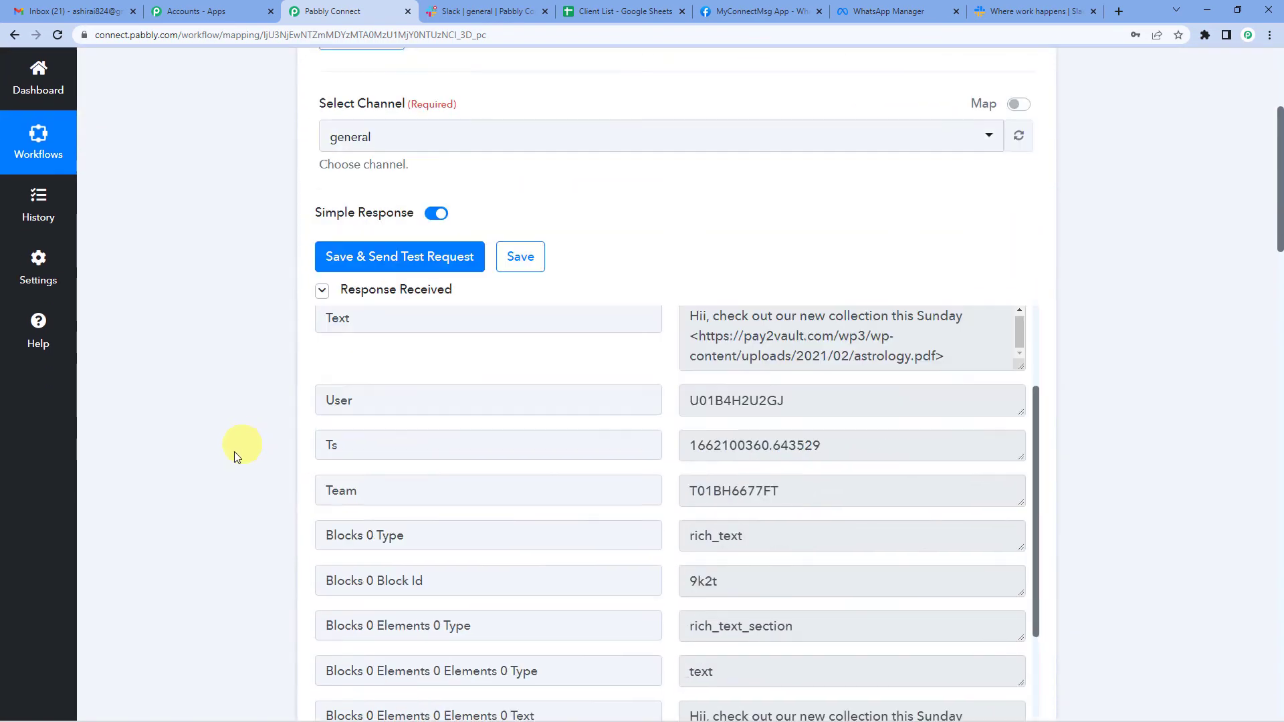
{"action": "scroll", "coordinate": [227, 464], "scroll_direction": "down", "scroll_amount": 10}
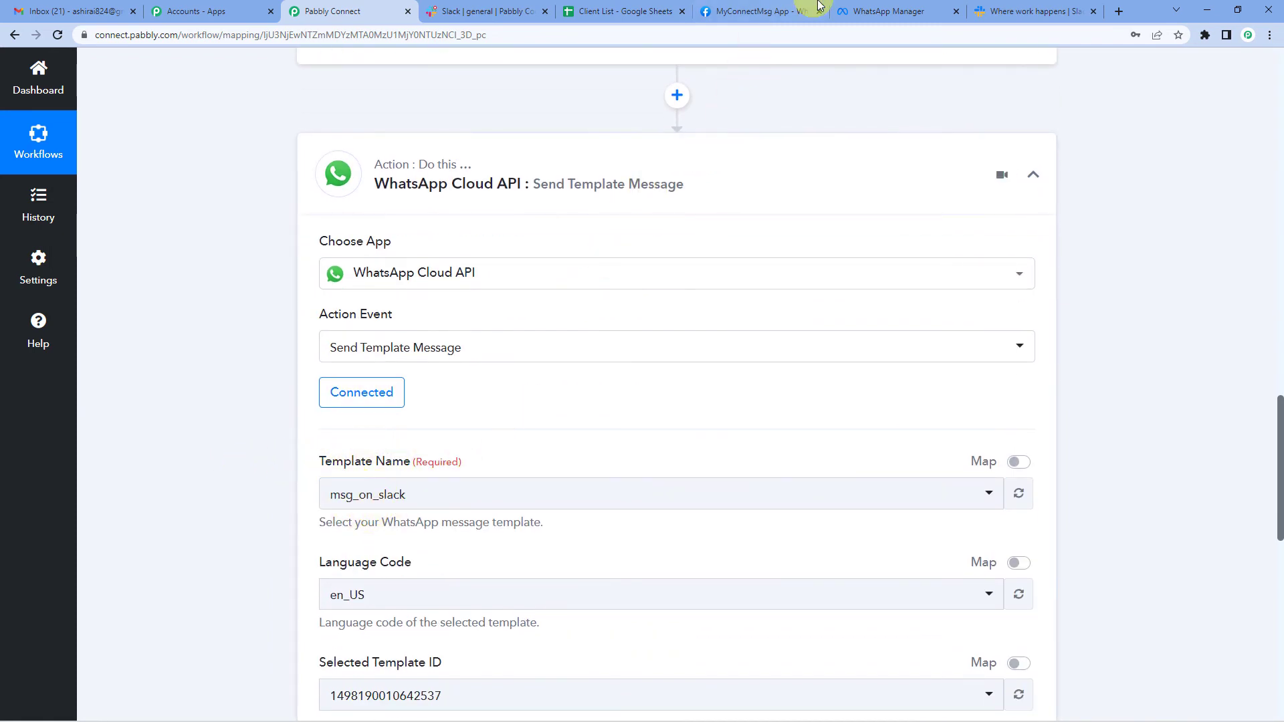
{"action": "left_click", "coordinate": [863, 10]}
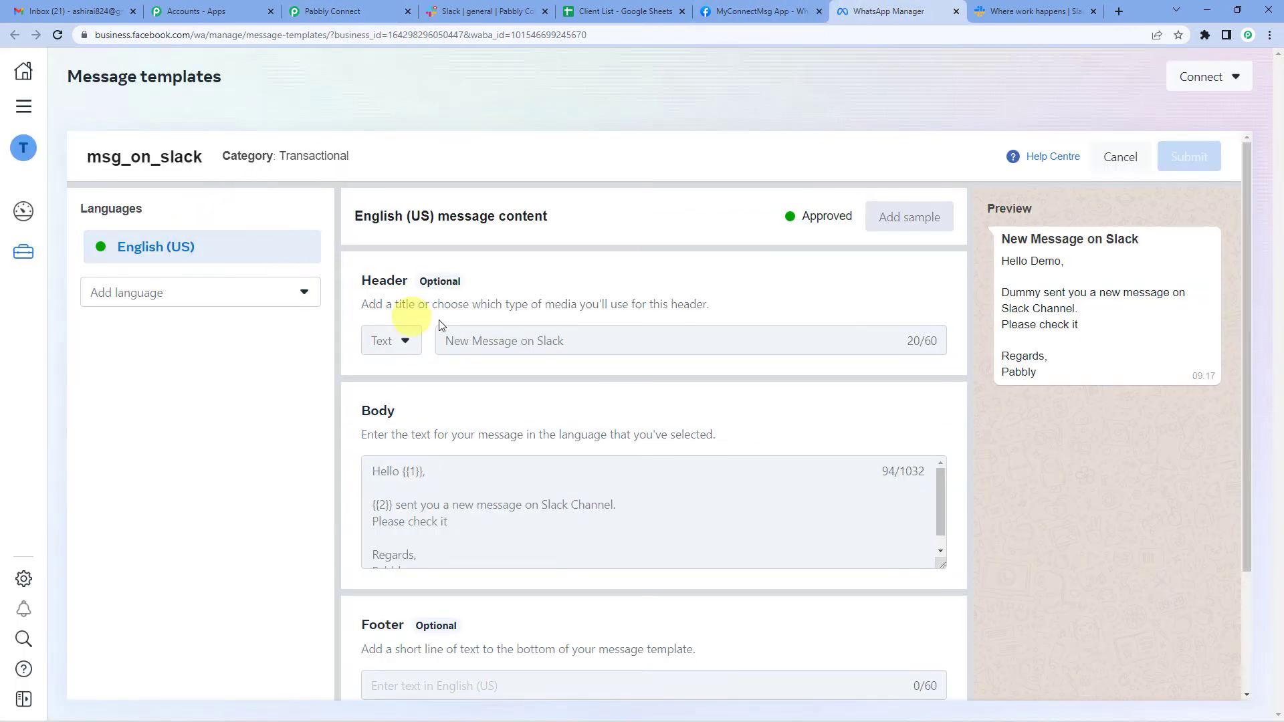
{"action": "scroll", "coordinate": [412, 479], "scroll_direction": "down", "scroll_amount": 1}
{"action": "scroll", "coordinate": [405, 482], "scroll_direction": "up", "scroll_amount": 1}
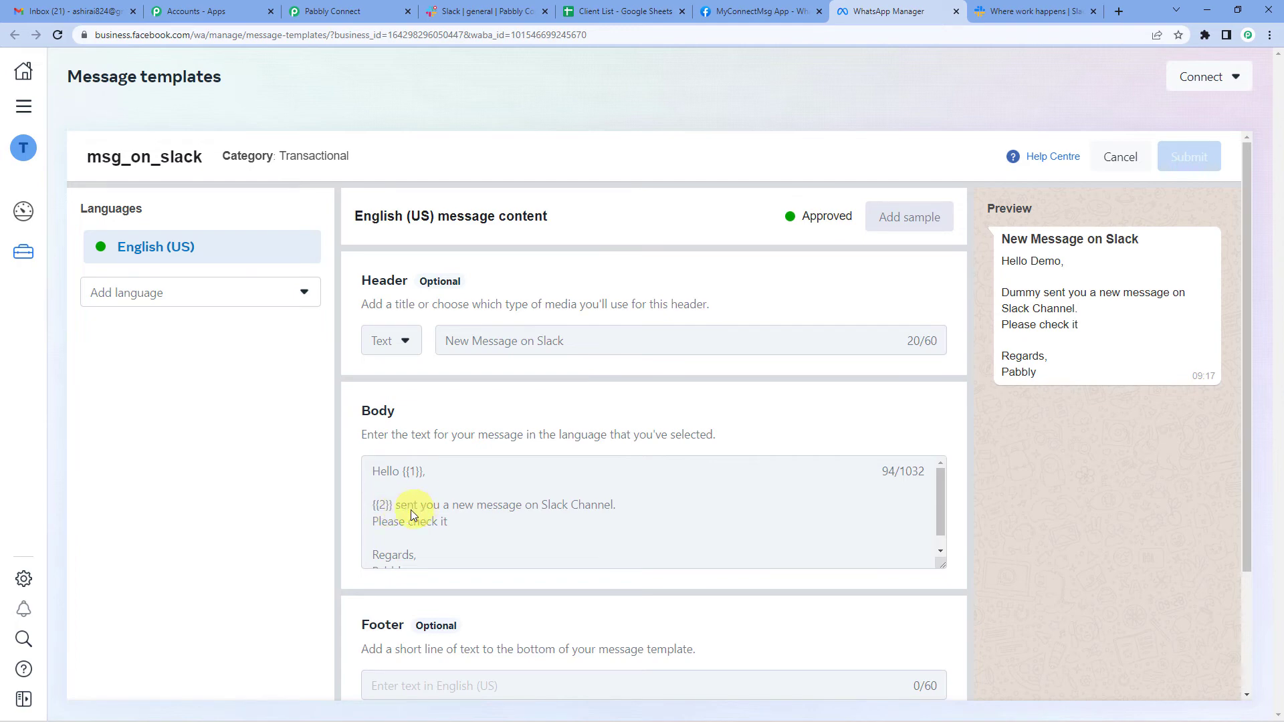
{"action": "scroll", "coordinate": [411, 515], "scroll_direction": "down", "scroll_amount": 1}
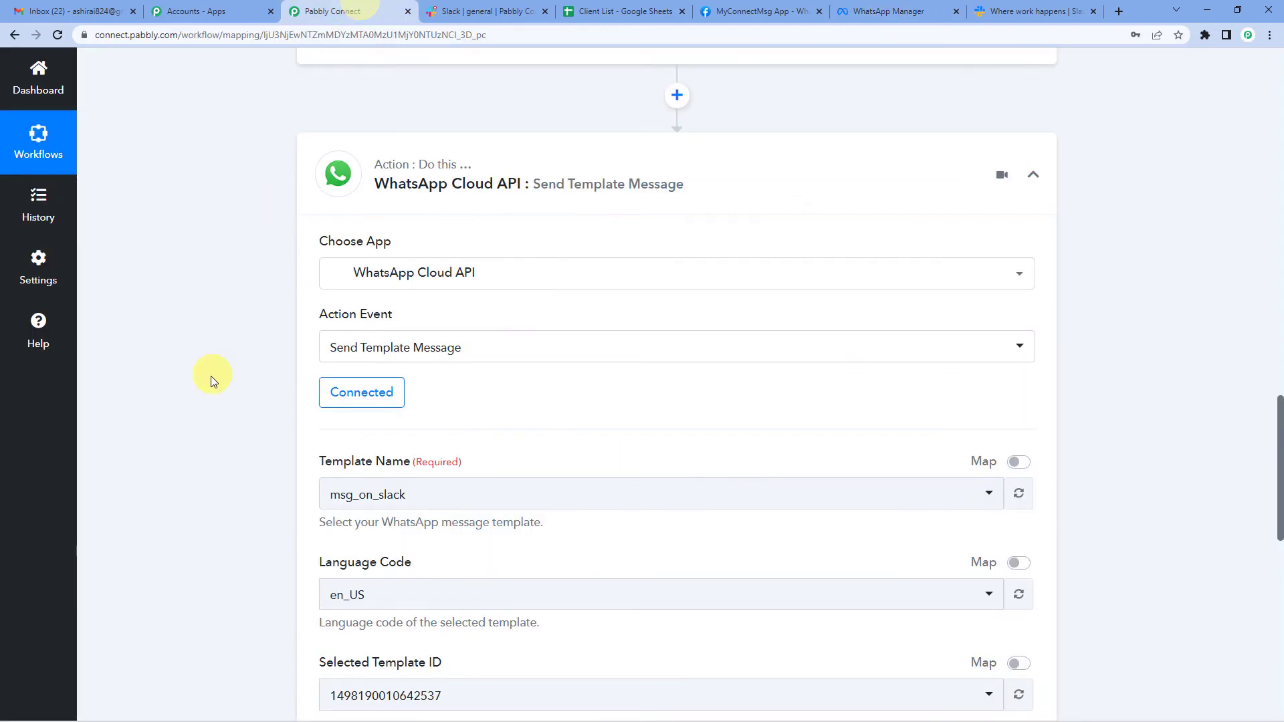
- In the Pabbly Connect WhatsApp action, map Recipient Mobile Number to the Contact value from the Iterator step
{"action": "scroll", "coordinate": [211, 376], "scroll_direction": "down", "scroll_amount": 6}
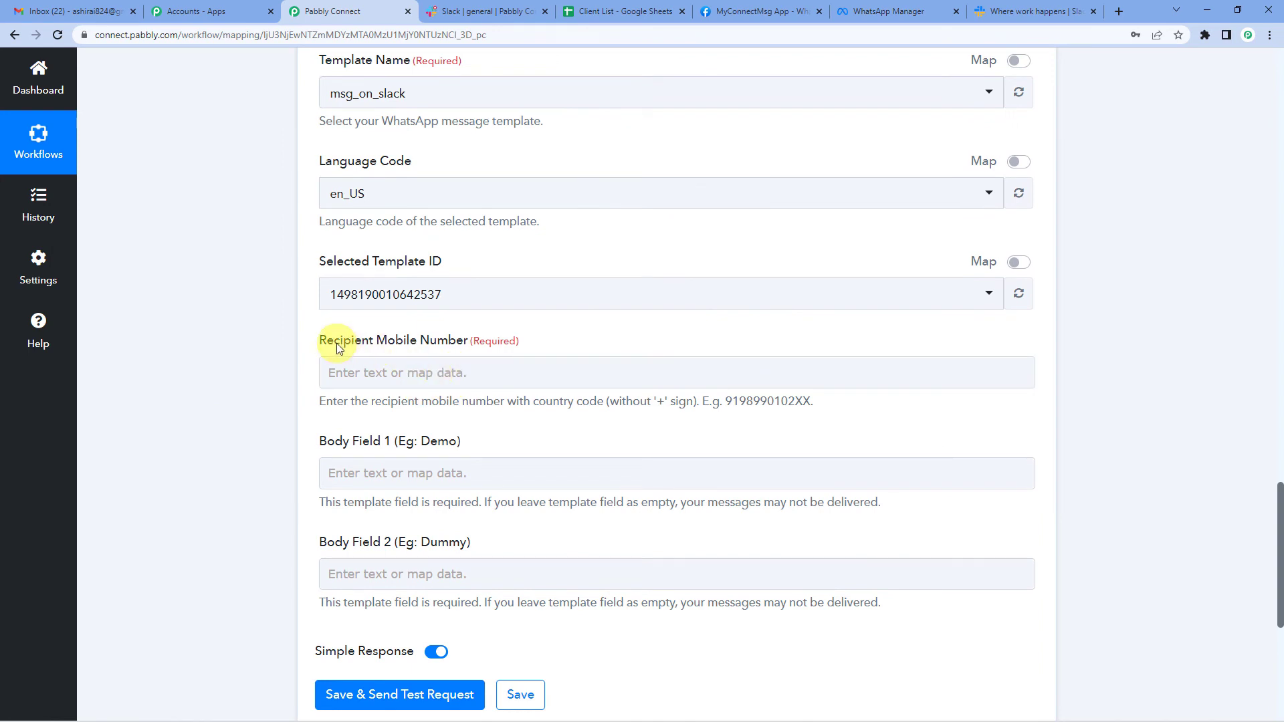
{"action": "left_click", "coordinate": [407, 372]}
{"action": "scroll", "coordinate": [402, 381], "scroll_direction": "down", "scroll_amount": 2}
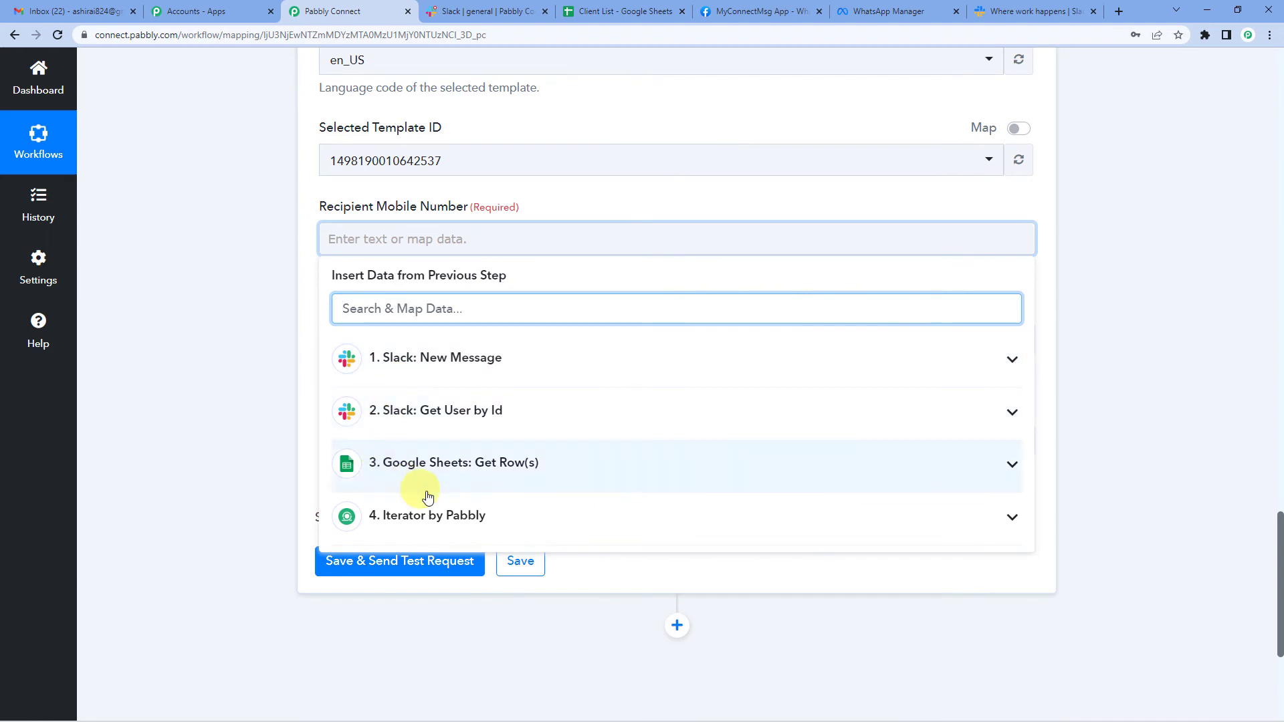
{"action": "left_click", "coordinate": [440, 517]}
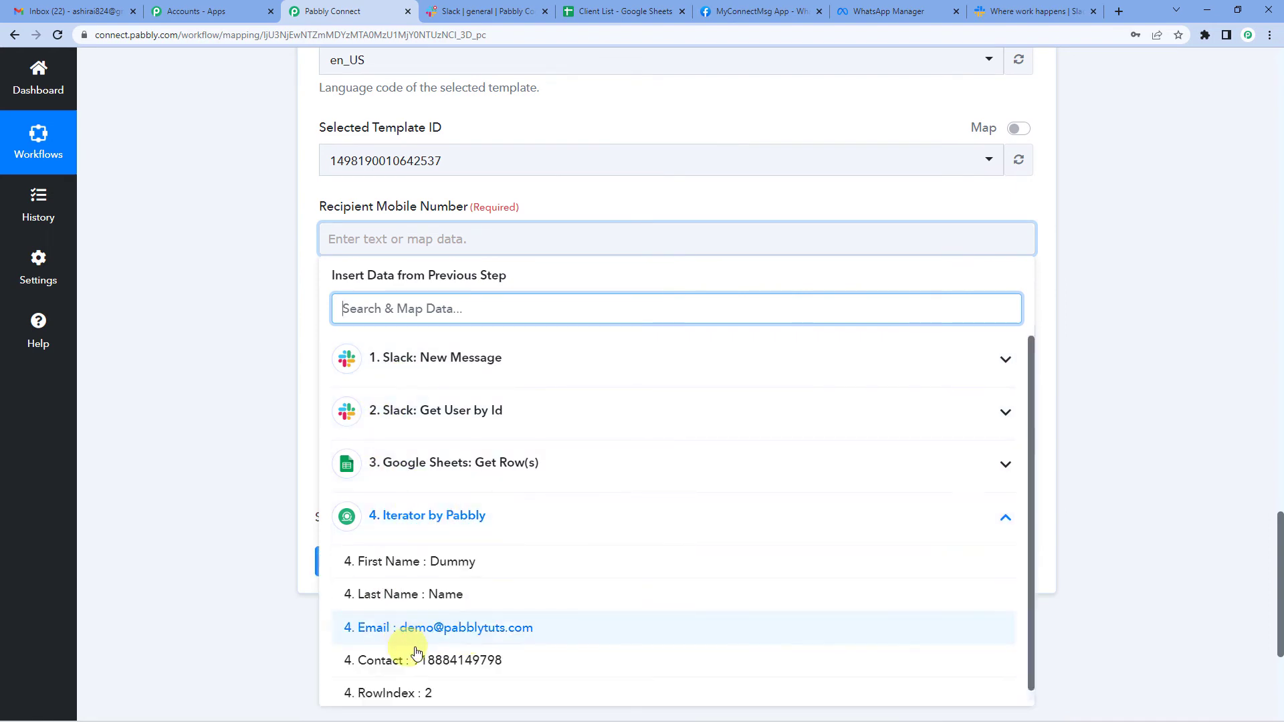
{"action": "left_click", "coordinate": [459, 662]}
{"action": "left_click", "coordinate": [280, 338]}
- Check the template's first body variable in WhatsApp Manager and map Body Field 1 to the Iterator's First Name in Pabbly Connect
{"action": "scroll", "coordinate": [281, 339], "scroll_direction": "down", "scroll_amount": 1}
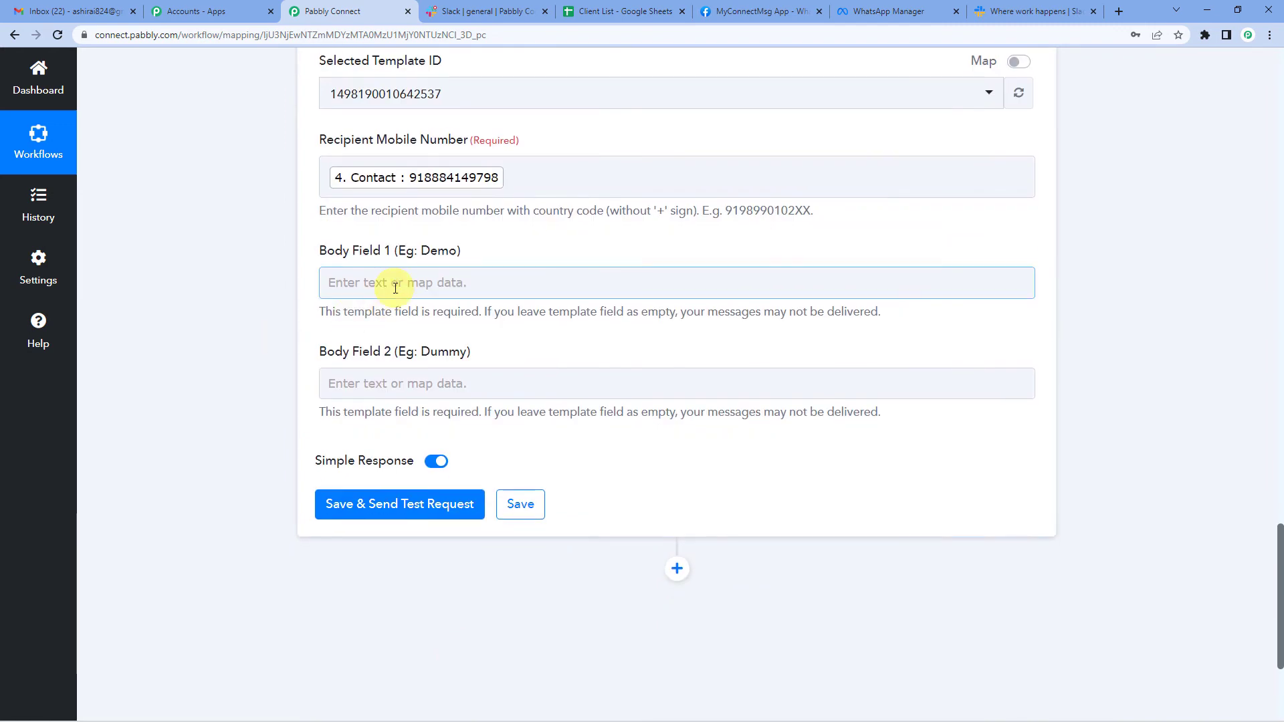
{"action": "left_click", "coordinate": [872, 8]}
{"action": "scroll", "coordinate": [390, 491], "scroll_direction": "up", "scroll_amount": 1}
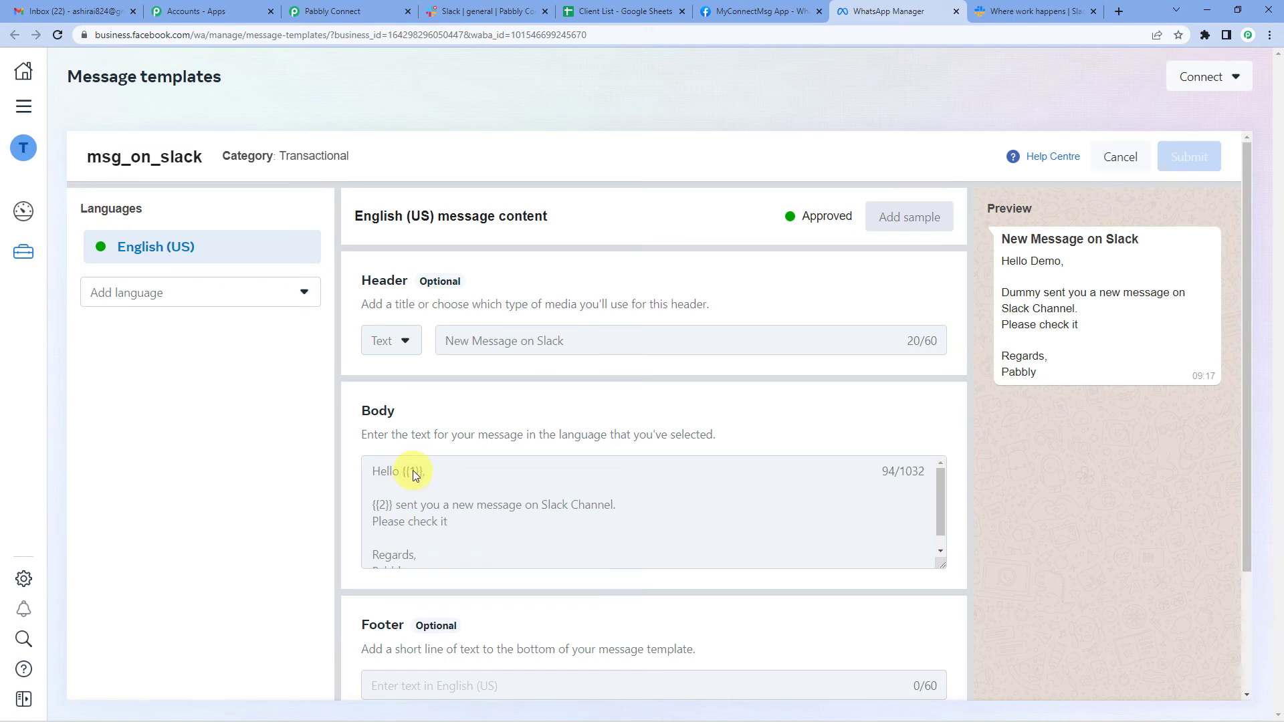
{"action": "left_click", "coordinate": [327, 10]}
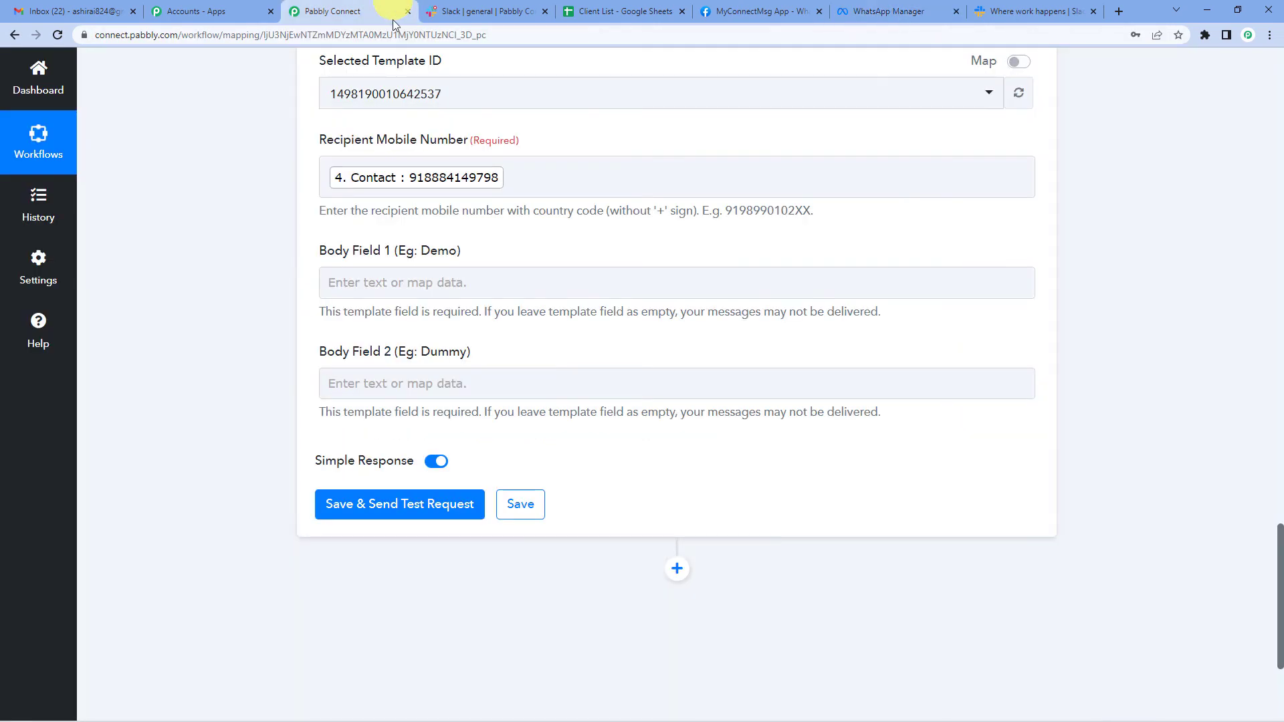
{"action": "left_click", "coordinate": [369, 281]}
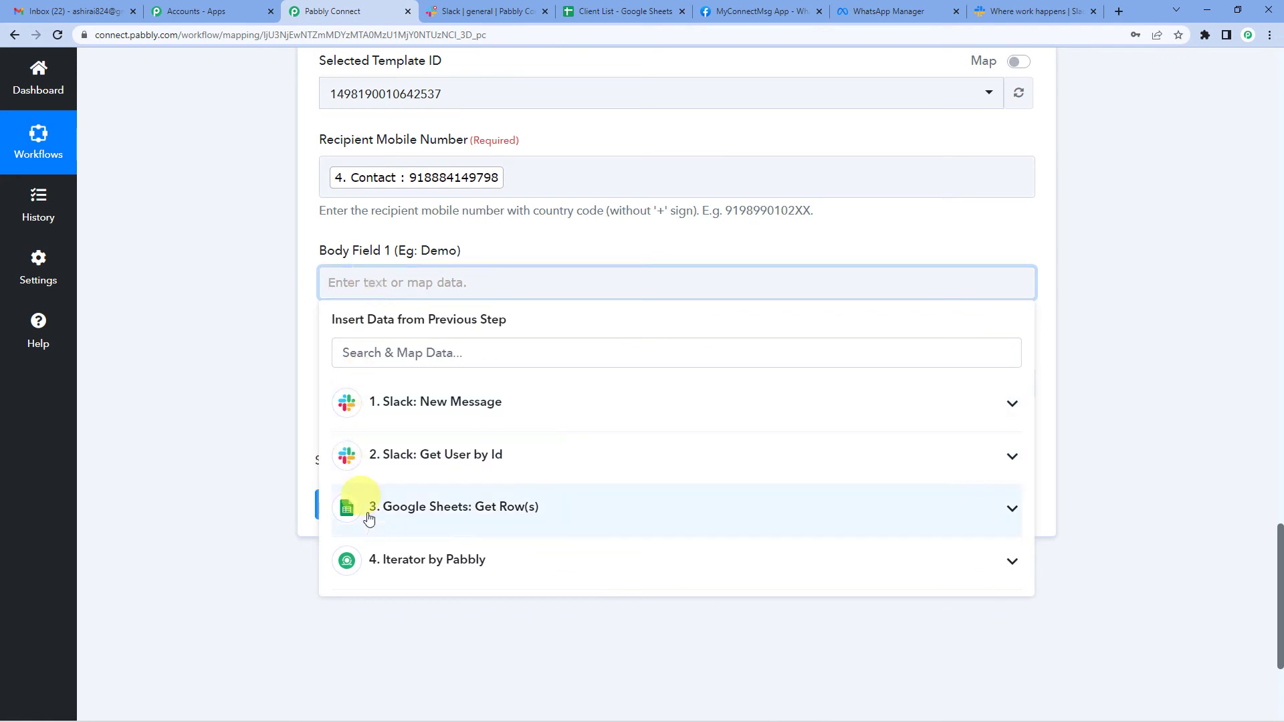
{"action": "left_click", "coordinate": [407, 562]}
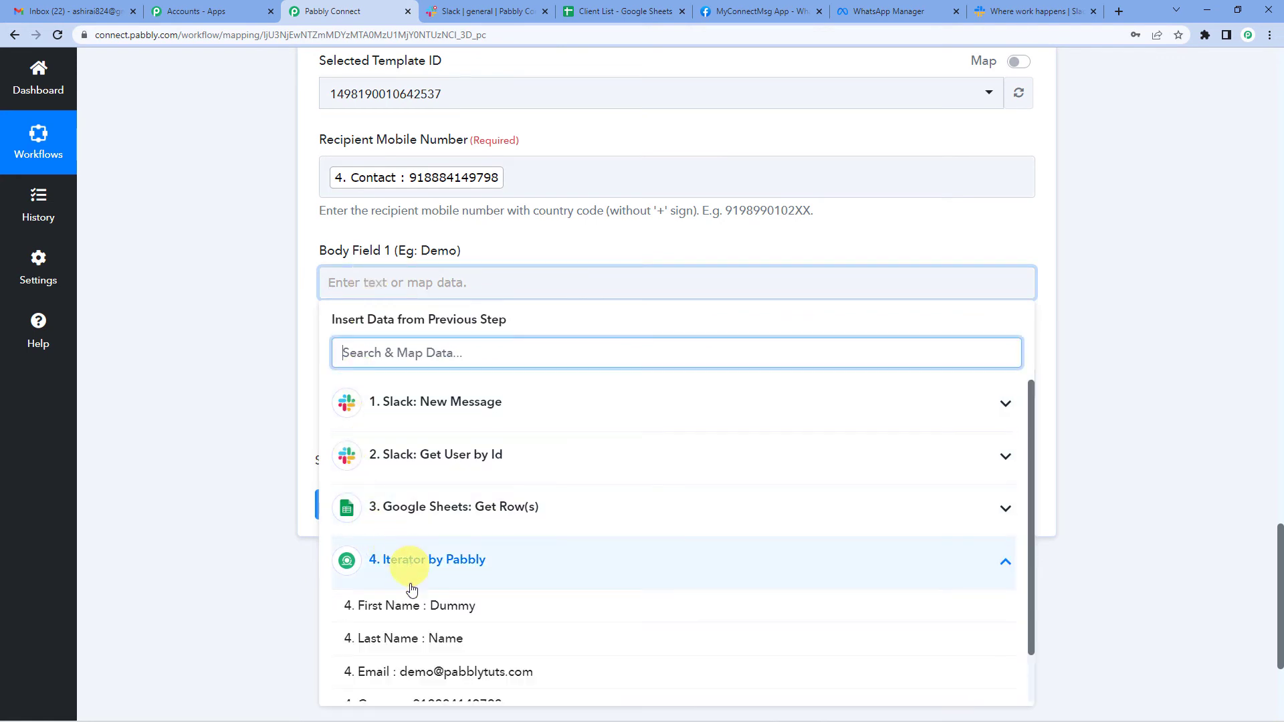
{"action": "left_click", "coordinate": [464, 608]}
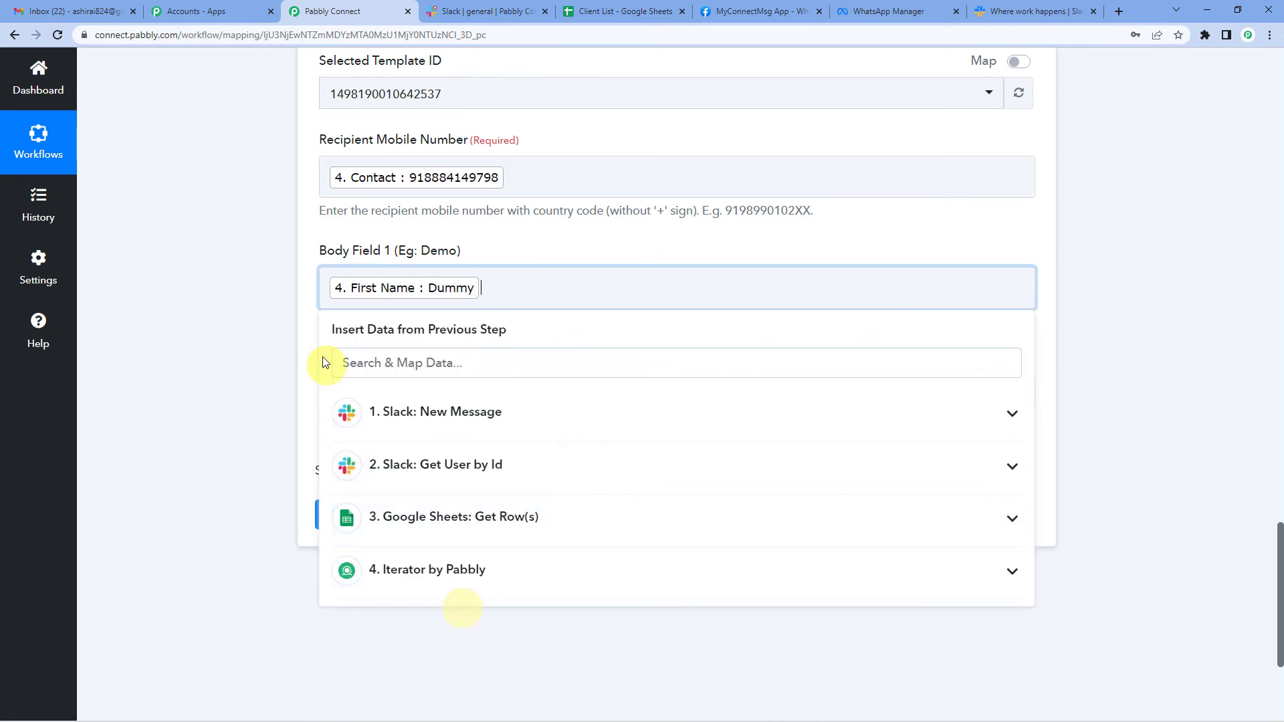
{"action": "left_click", "coordinate": [287, 295]}
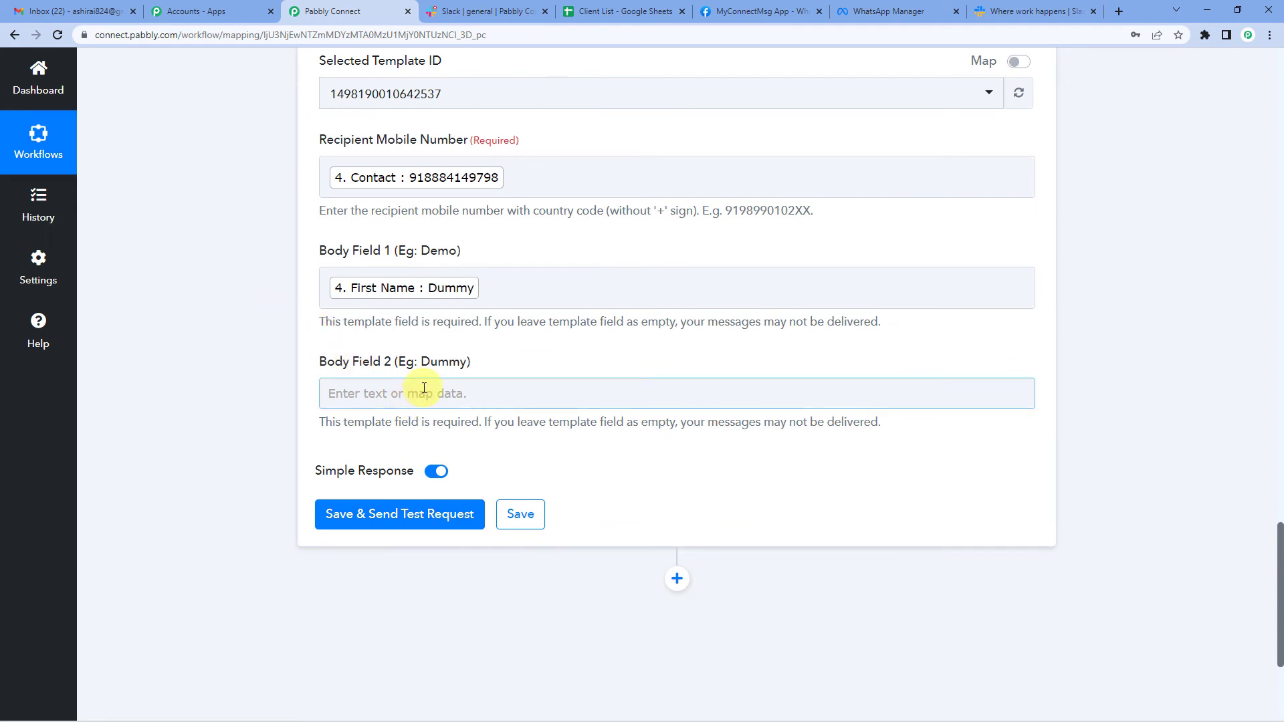
- Check the template's second body variable in WhatsApp Manager and review the Slack Get User by Id response in Pabbly Connect
{"action": "left_click", "coordinate": [863, 11]}
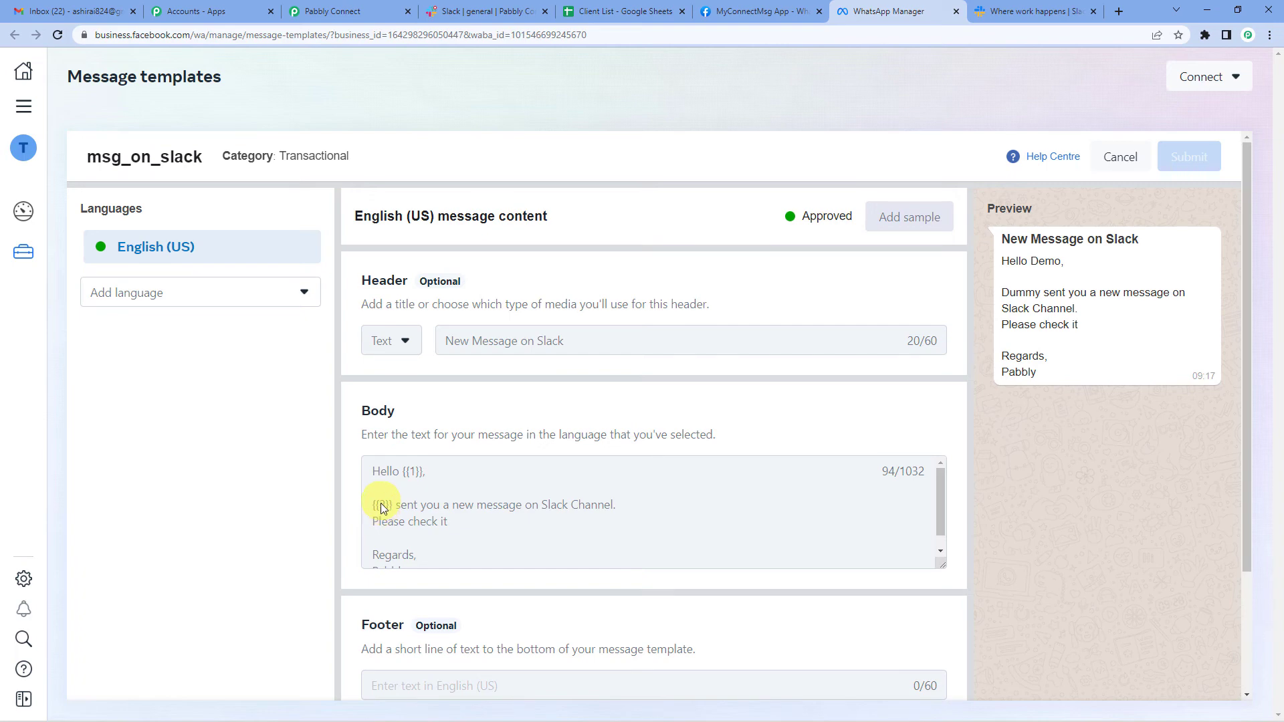
{"action": "left_click", "coordinate": [346, 6]}
{"action": "left_click", "coordinate": [386, 388]}
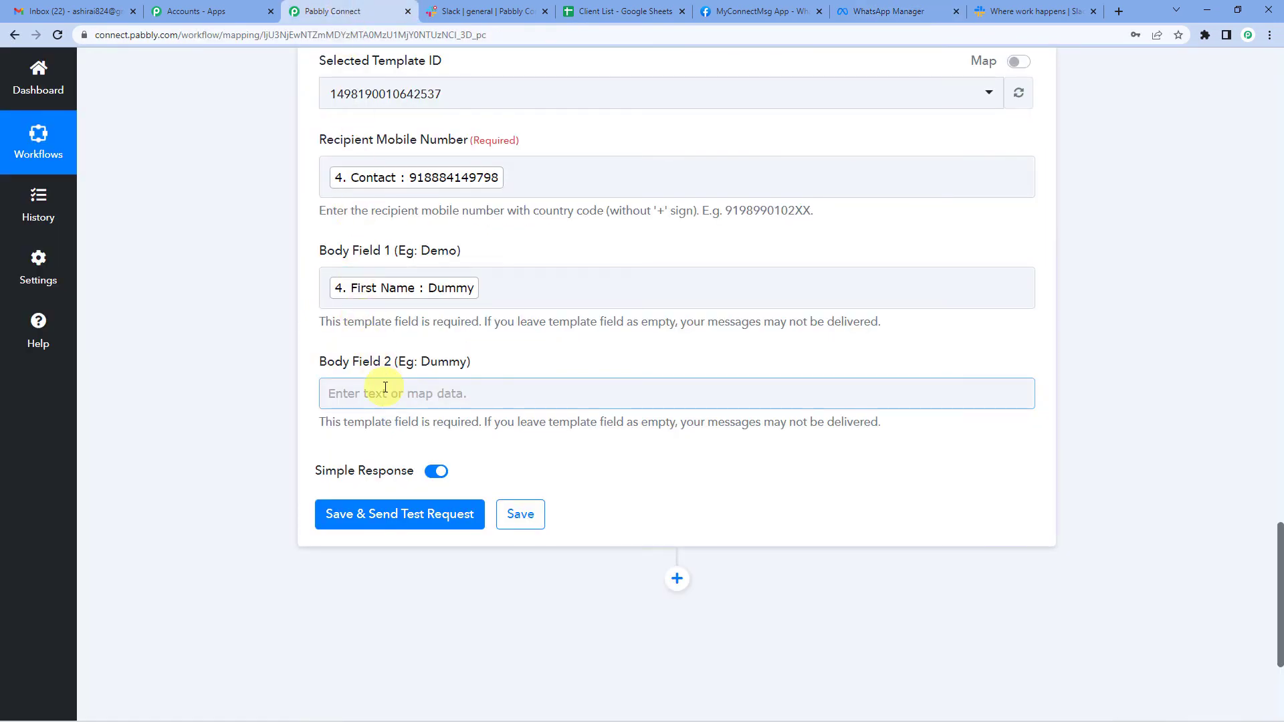
{"action": "scroll", "coordinate": [278, 467], "scroll_direction": "up", "scroll_amount": 15}
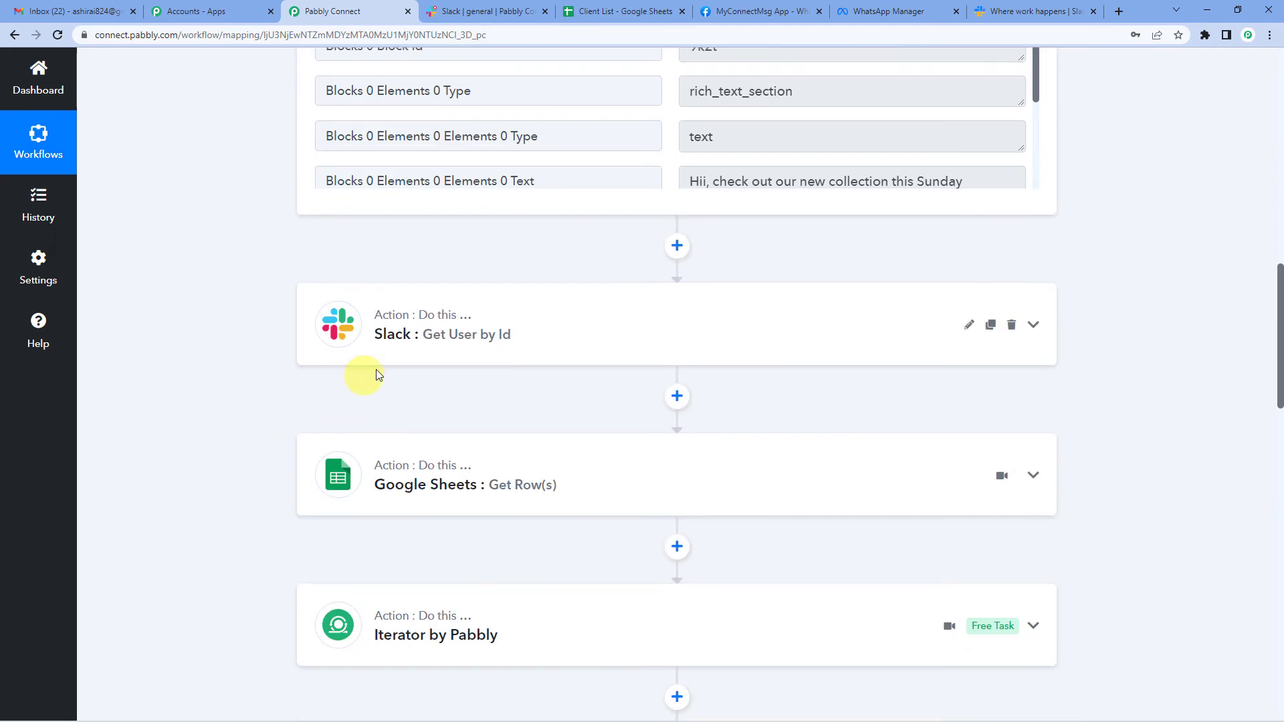
{"action": "left_click", "coordinate": [432, 335]}
{"action": "scroll", "coordinate": [451, 386], "scroll_direction": "down", "scroll_amount": 2}
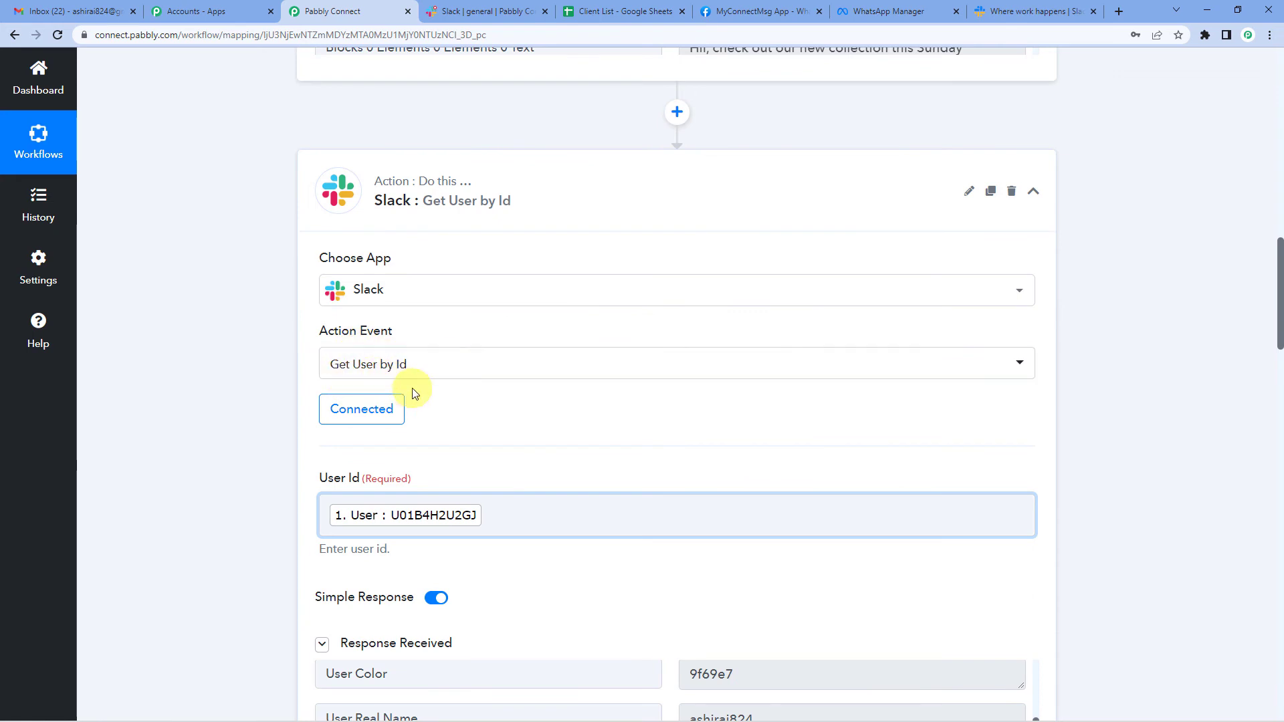
{"action": "scroll", "coordinate": [381, 381], "scroll_direction": "down", "scroll_amount": 2}
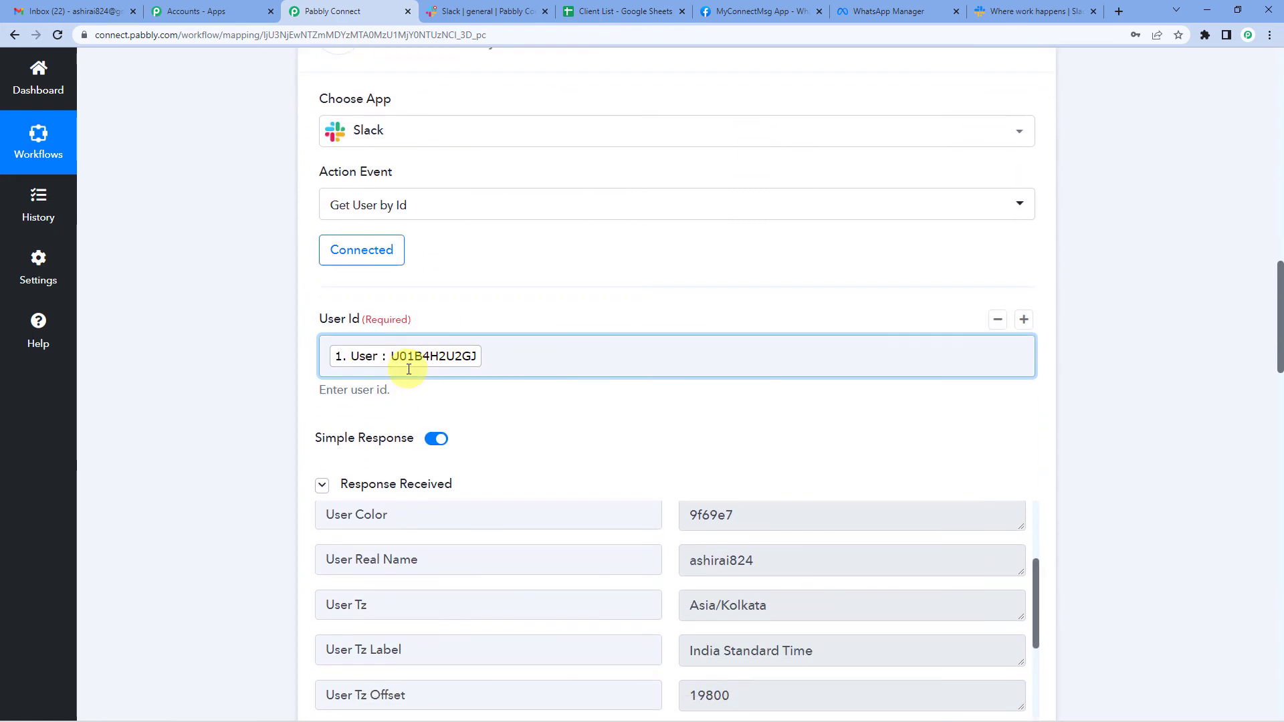
{"action": "scroll", "coordinate": [401, 361], "scroll_direction": "down", "scroll_amount": 3}
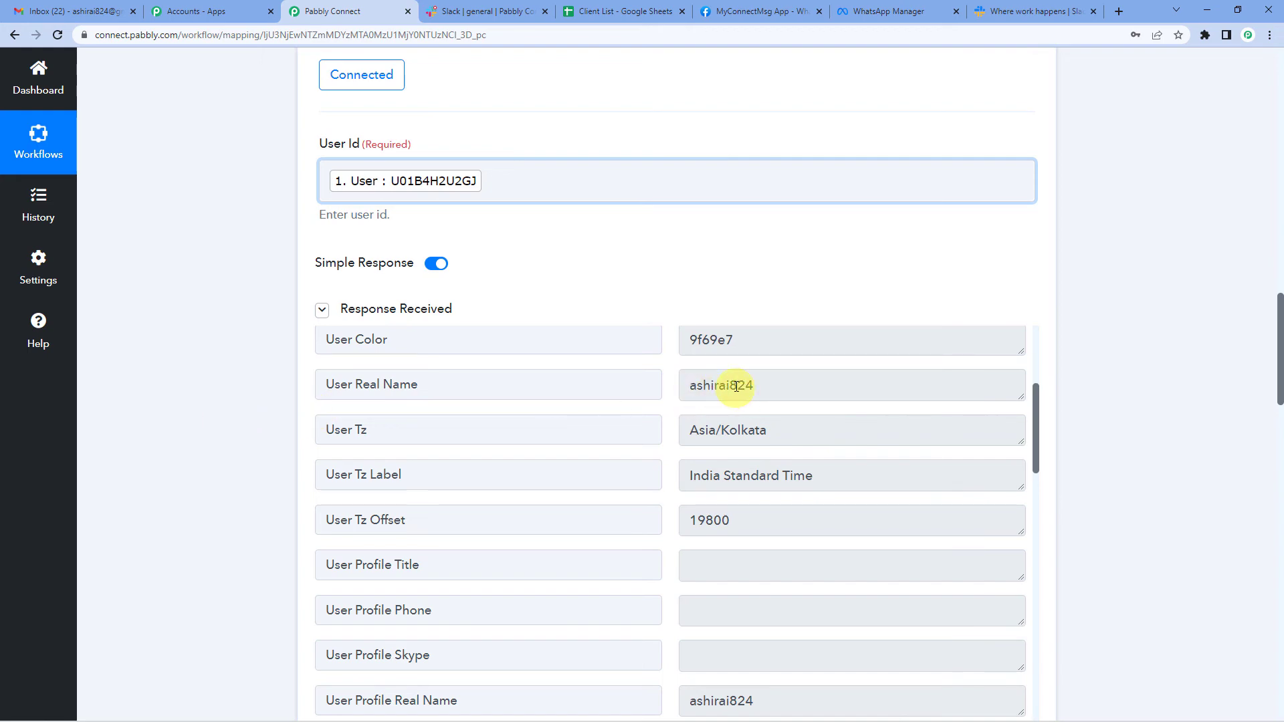
{"action": "scroll", "coordinate": [203, 468], "scroll_direction": "down", "scroll_amount": 20}
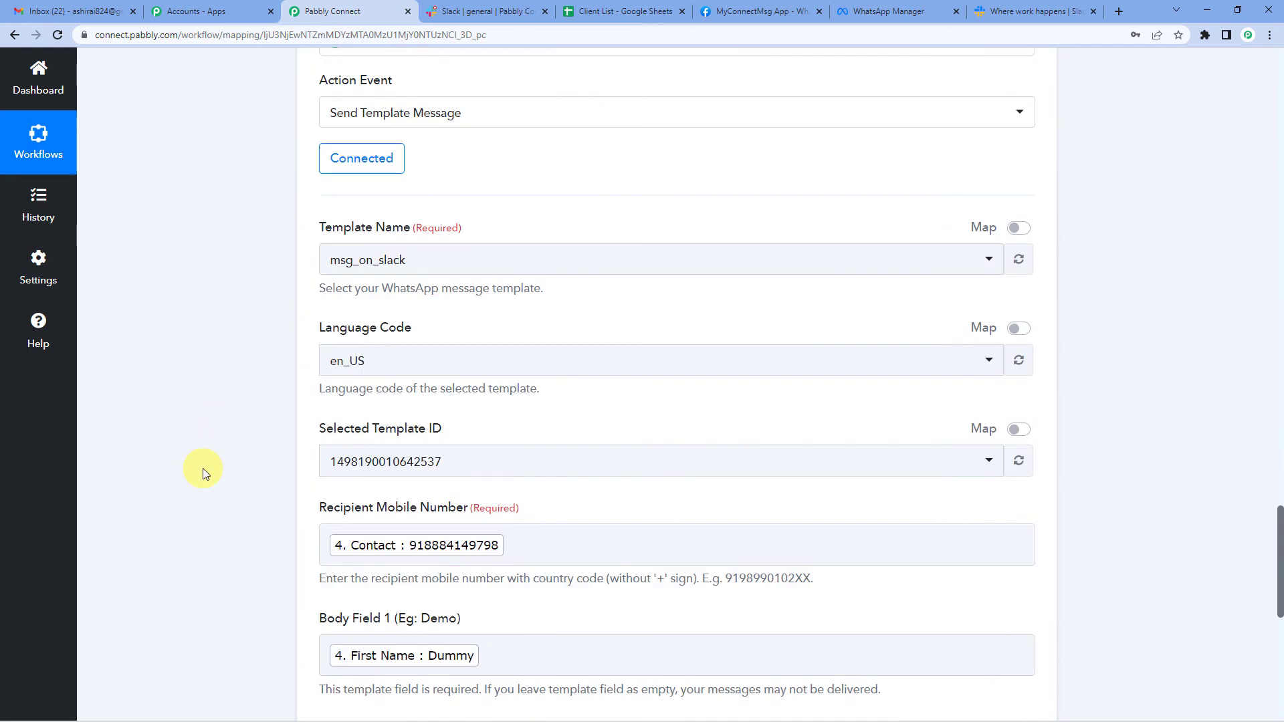
- Map Body Field 2 of the WhatsApp action to the User Name value from the Slack Get User by Id step
{"action": "scroll", "coordinate": [234, 456], "scroll_direction": "down", "scroll_amount": 4}
{"action": "left_click", "coordinate": [373, 293]}
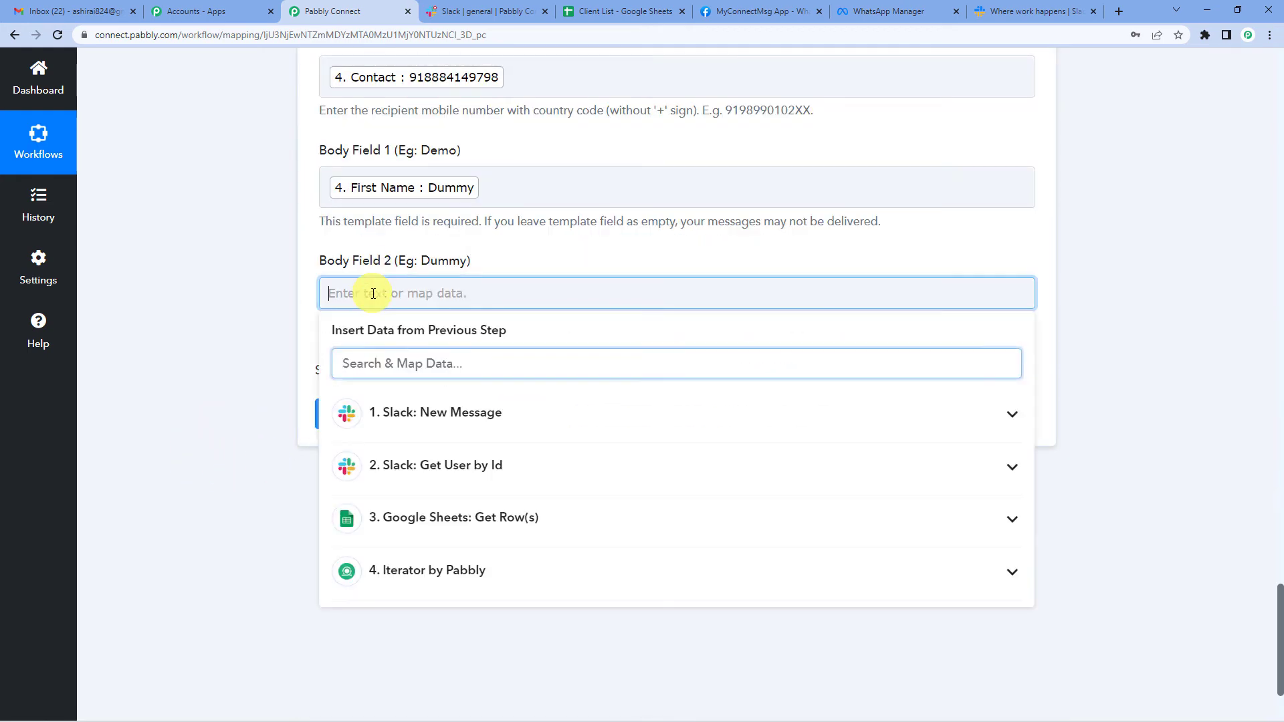
{"action": "left_click", "coordinate": [405, 464]}
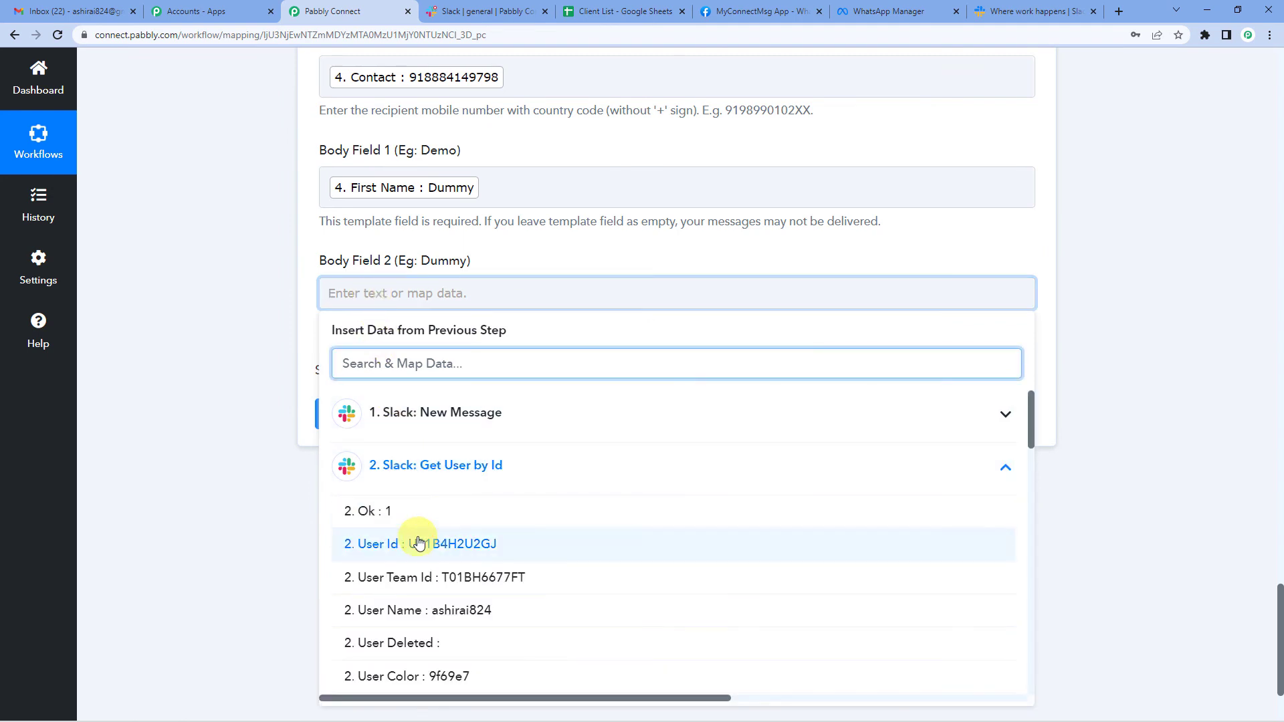
{"action": "left_click", "coordinate": [430, 610]}
{"action": "left_click", "coordinate": [305, 296]}
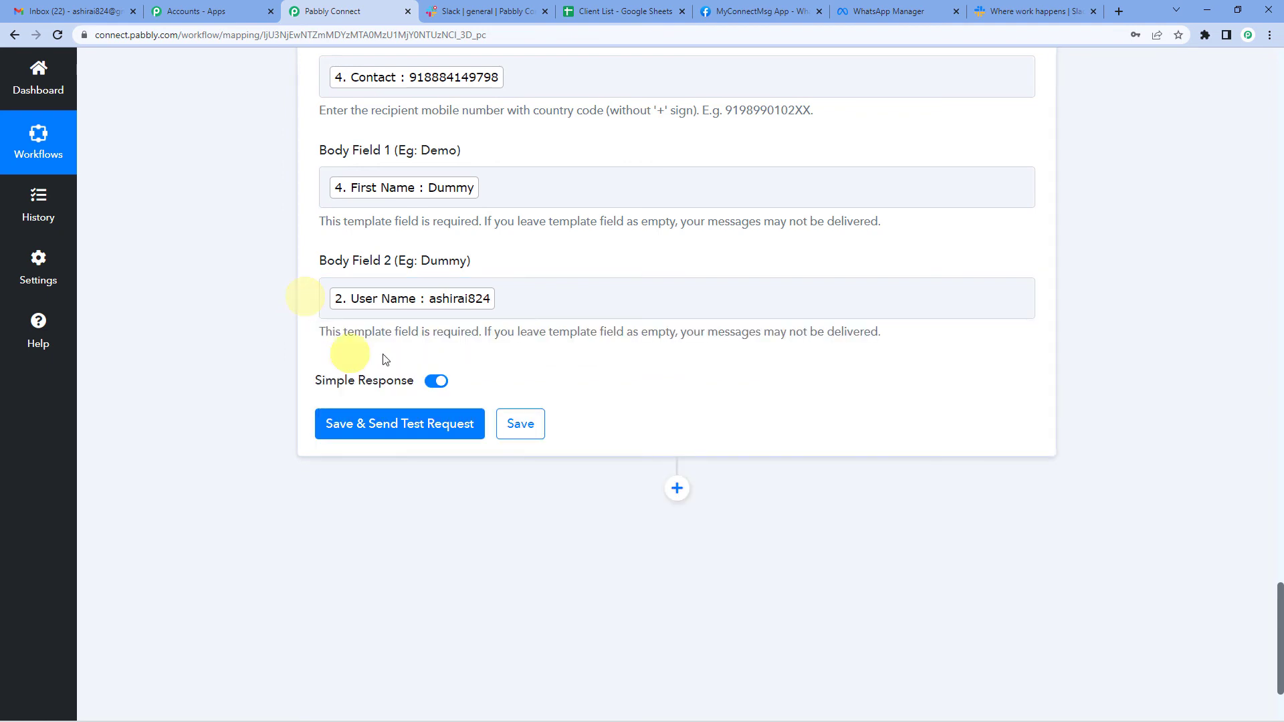
- Save the WhatsApp action with a test request and review its response and mapped fields
{"action": "left_click", "coordinate": [362, 425]}
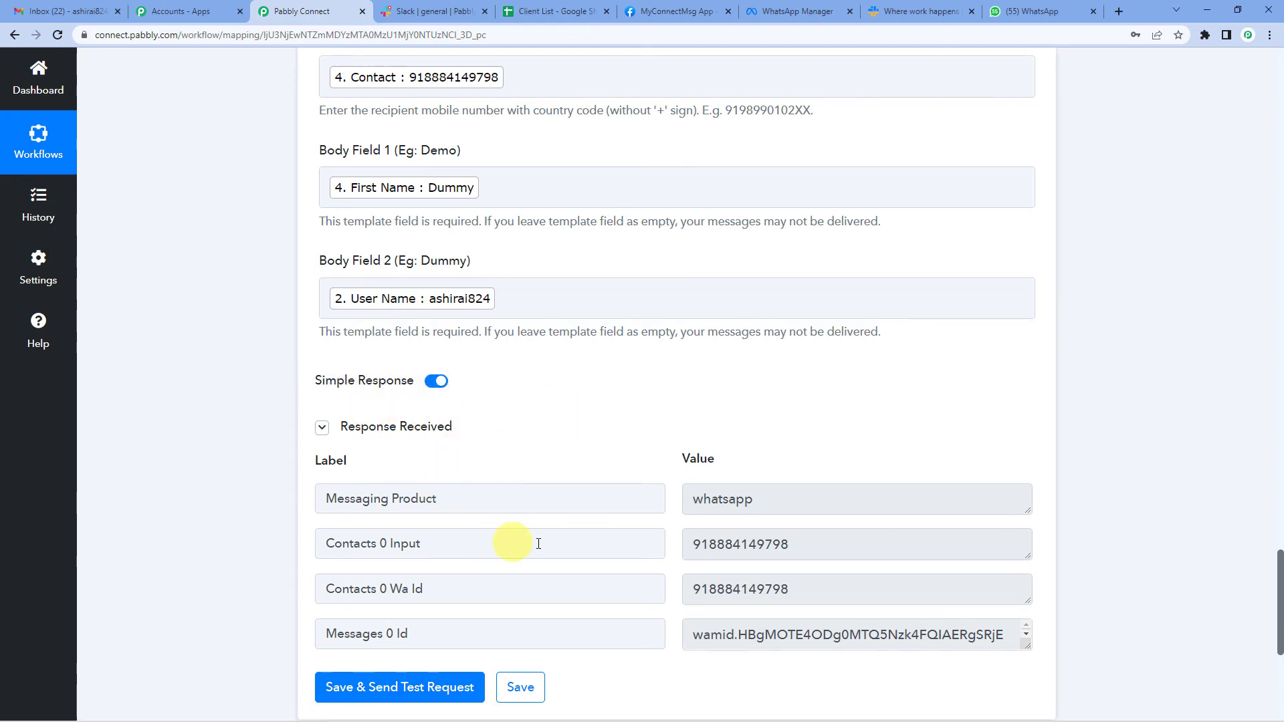
{"action": "scroll", "coordinate": [295, 435], "scroll_direction": "up", "scroll_amount": 2}
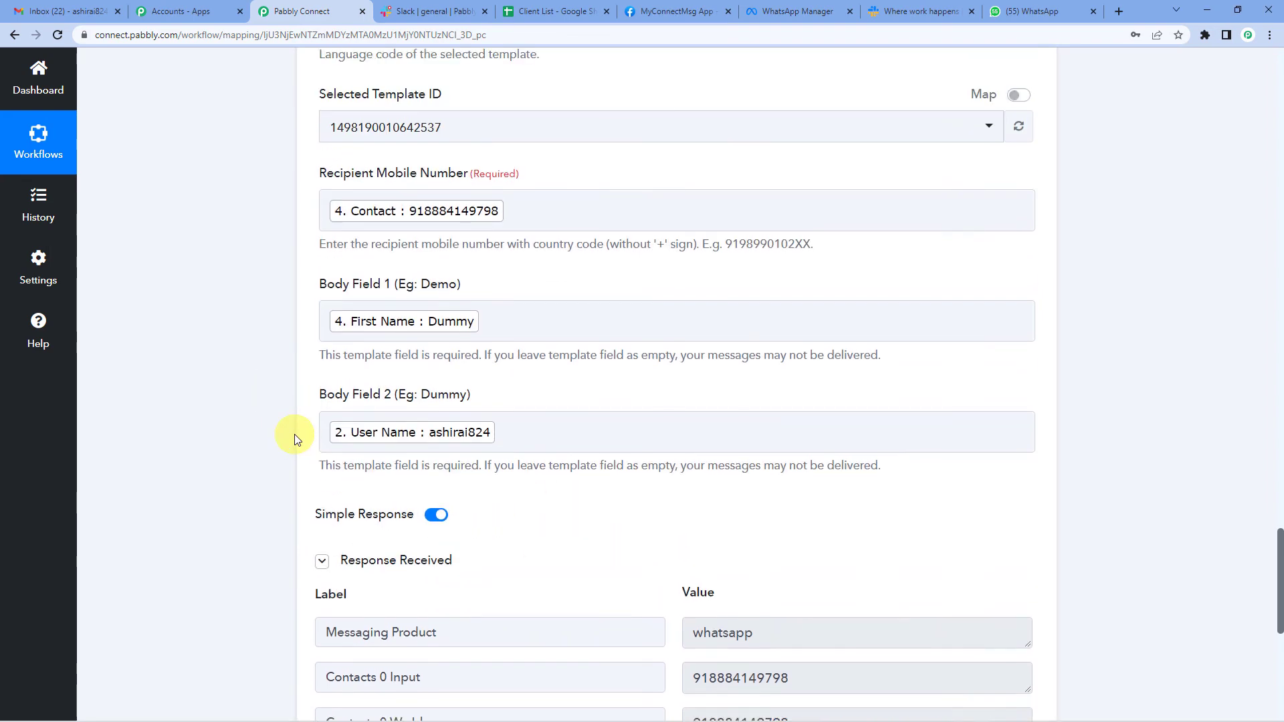
{"action": "scroll", "coordinate": [294, 434], "scroll_direction": "up", "scroll_amount": 3}
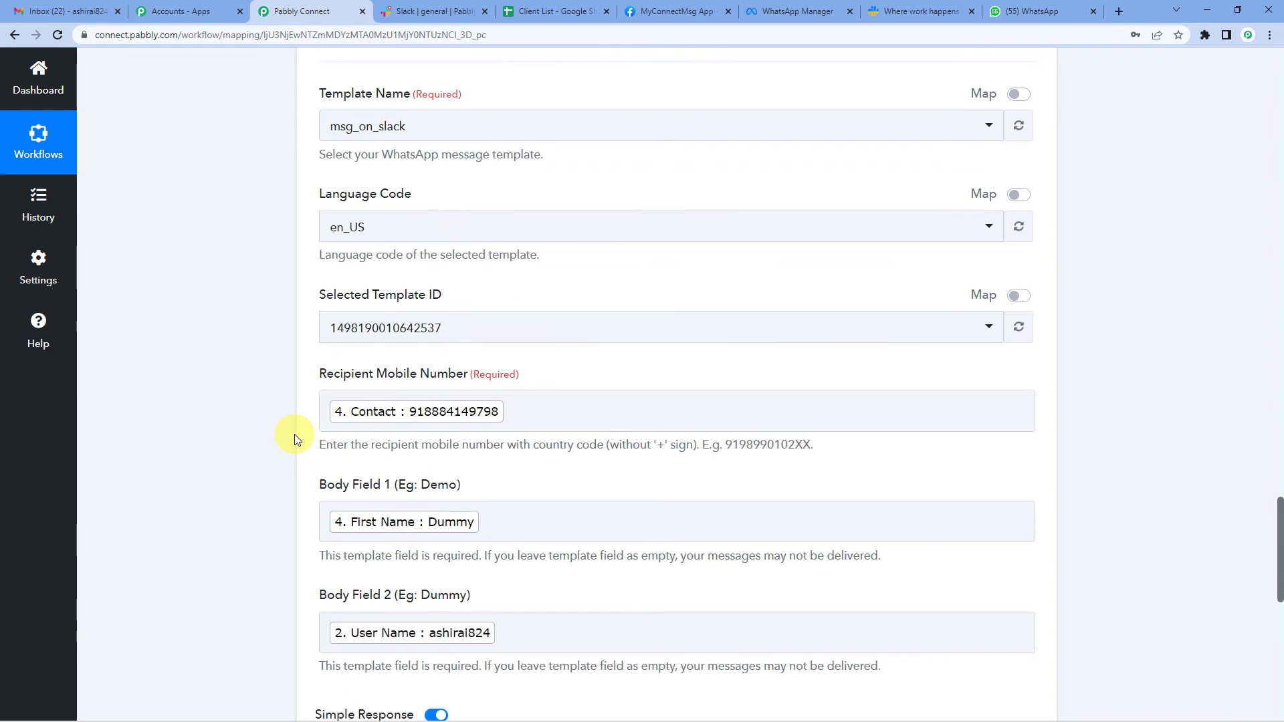
{"action": "left_click", "coordinate": [426, 393]}
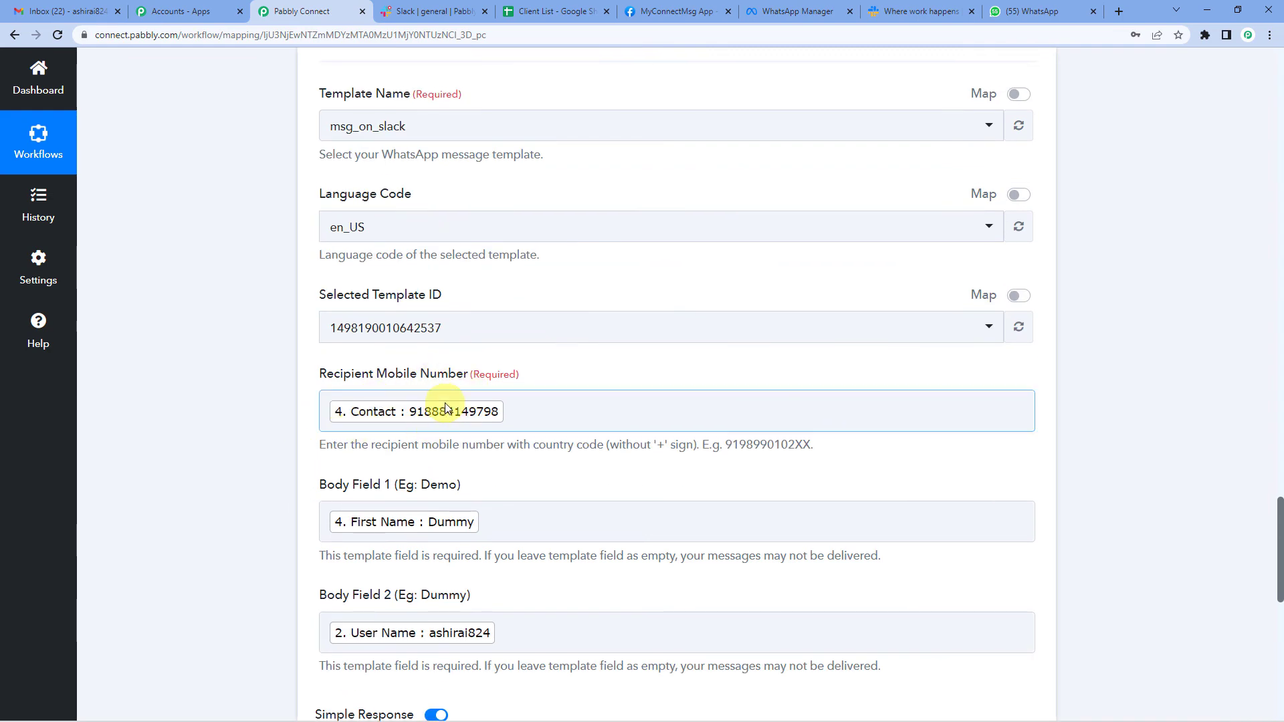
{"action": "scroll", "coordinate": [444, 408], "scroll_direction": "down", "scroll_amount": 4}
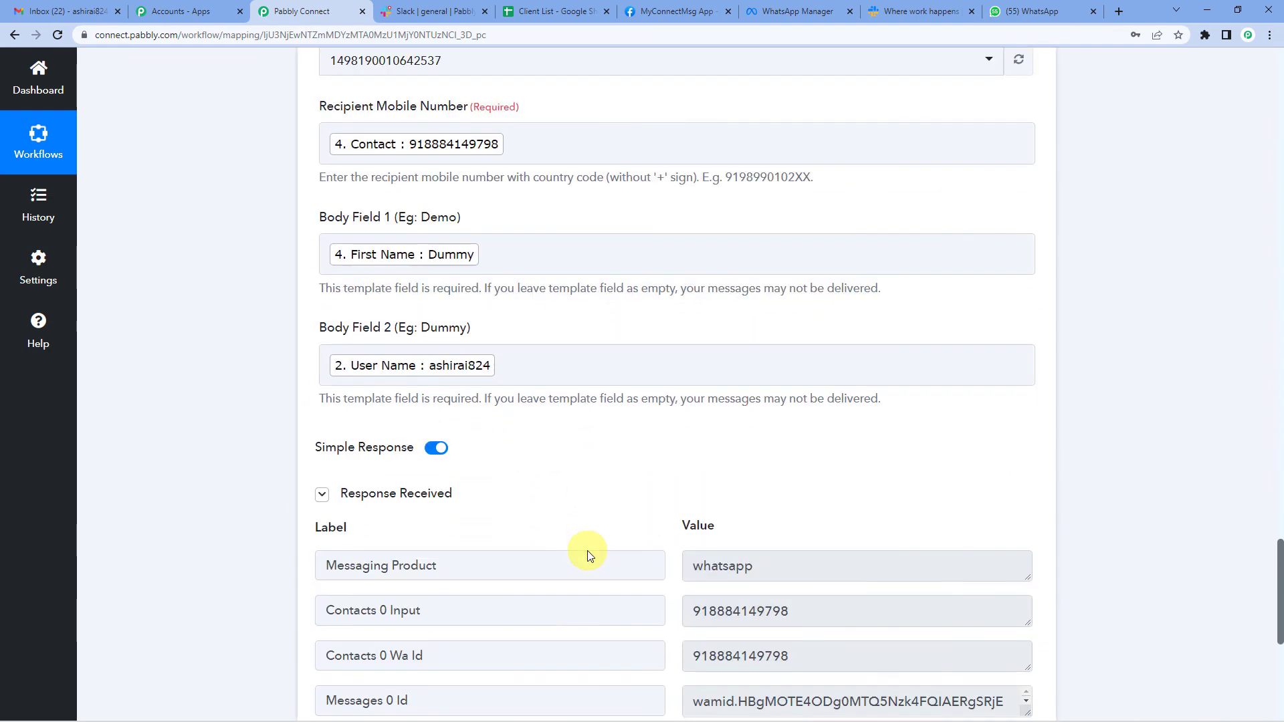
- Switch to WhatsApp Web, open the Pabbly chat and check the names filled into the received template message
{"action": "left_click", "coordinate": [1013, 8]}
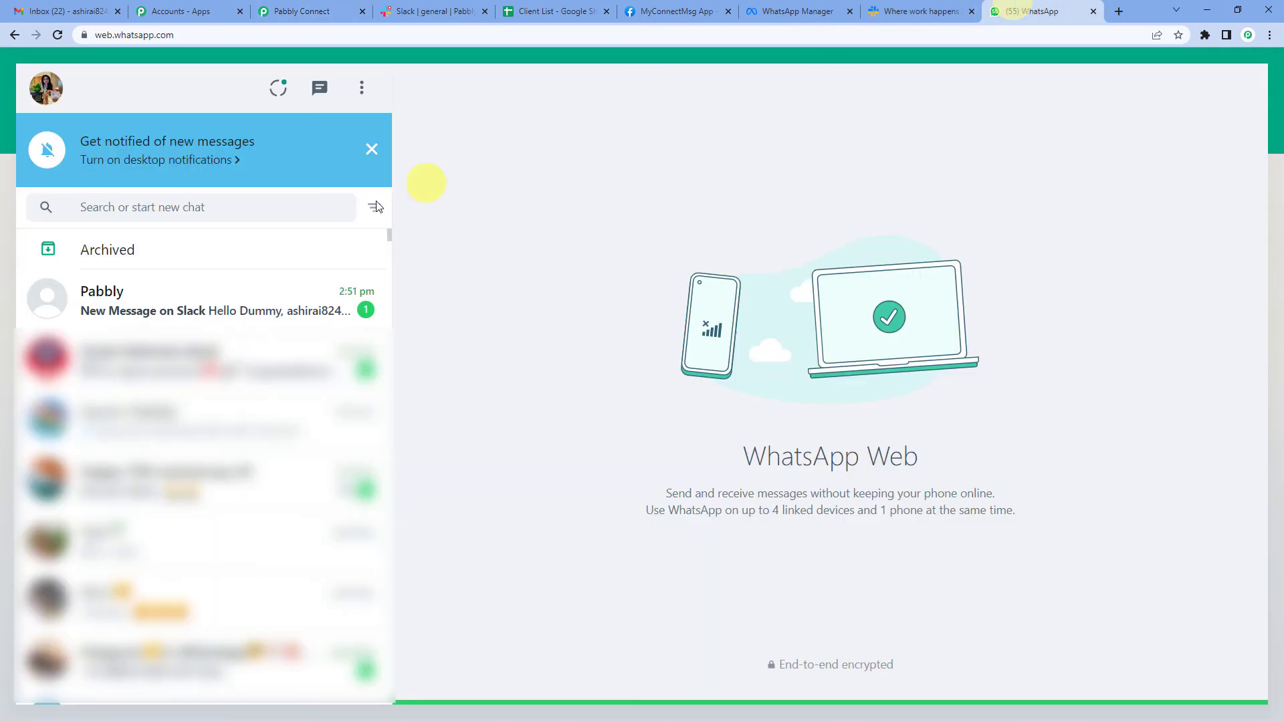
{"action": "left_click", "coordinate": [246, 303]}
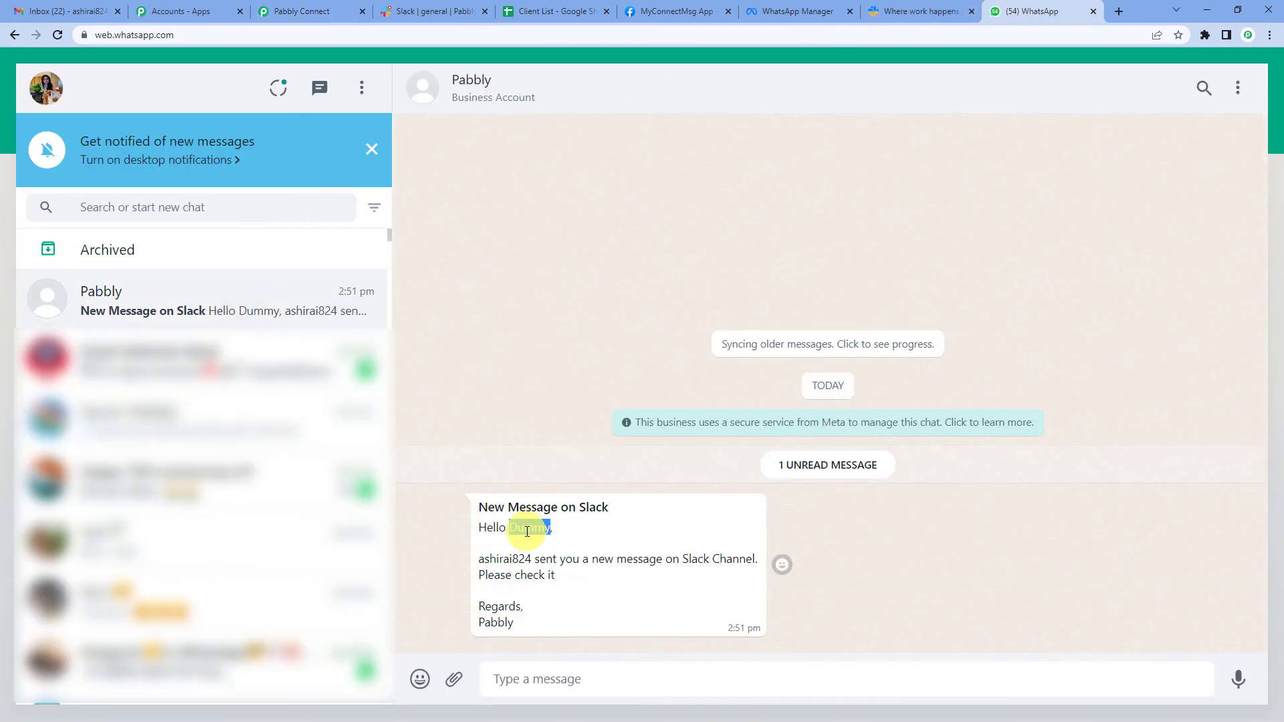
{"action": "left_click", "coordinate": [492, 562]}
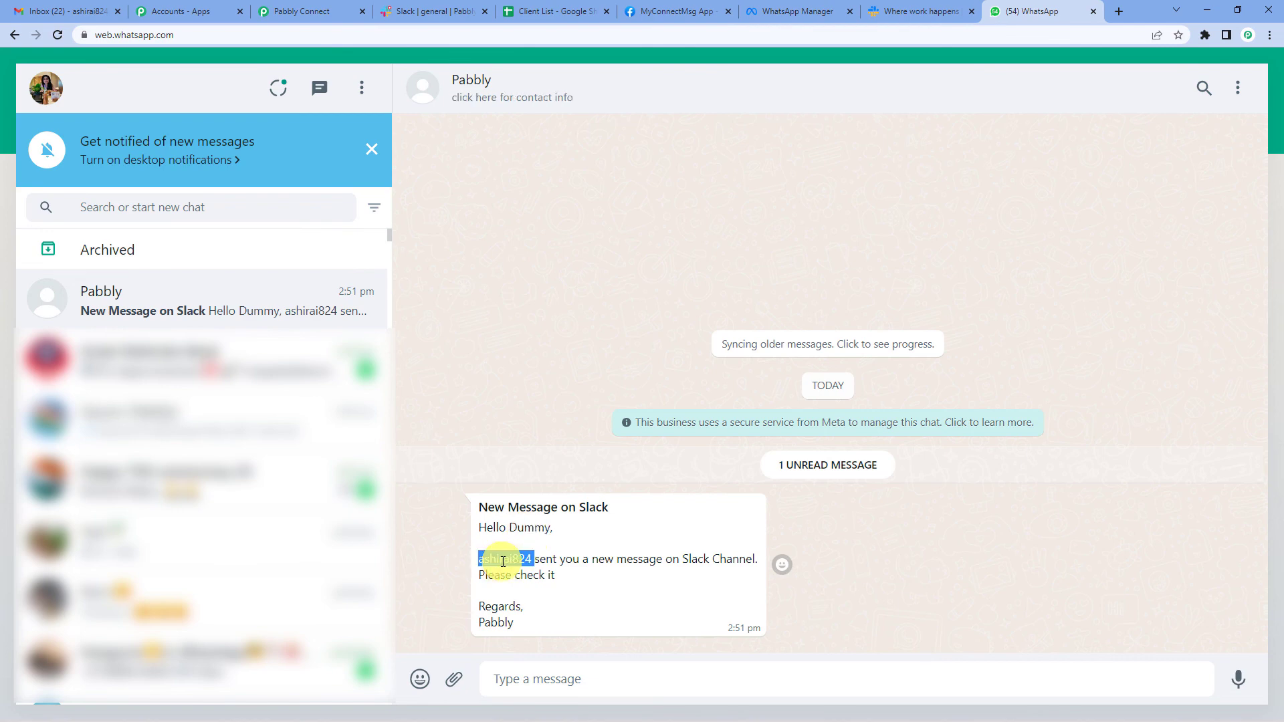
{"action": "left_click_drag", "start_coordinate": [533, 561], "coordinate": [675, 575]}
{"action": "left_click", "coordinate": [548, 576]}
- Return to Pabbly Connect and recheck the WhatsApp action's response and Recipient Mobile Number mapping
{"action": "left_click", "coordinate": [334, 6]}
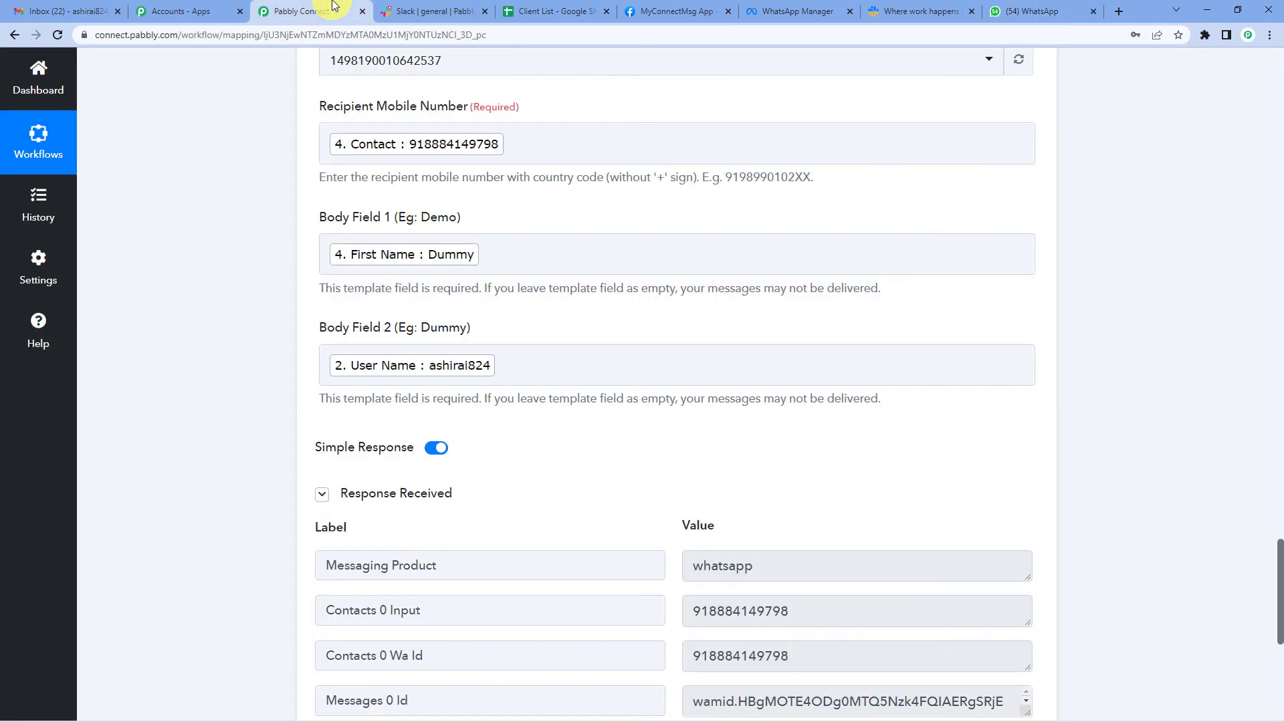
{"action": "scroll", "coordinate": [202, 388], "scroll_direction": "down", "scroll_amount": 2}
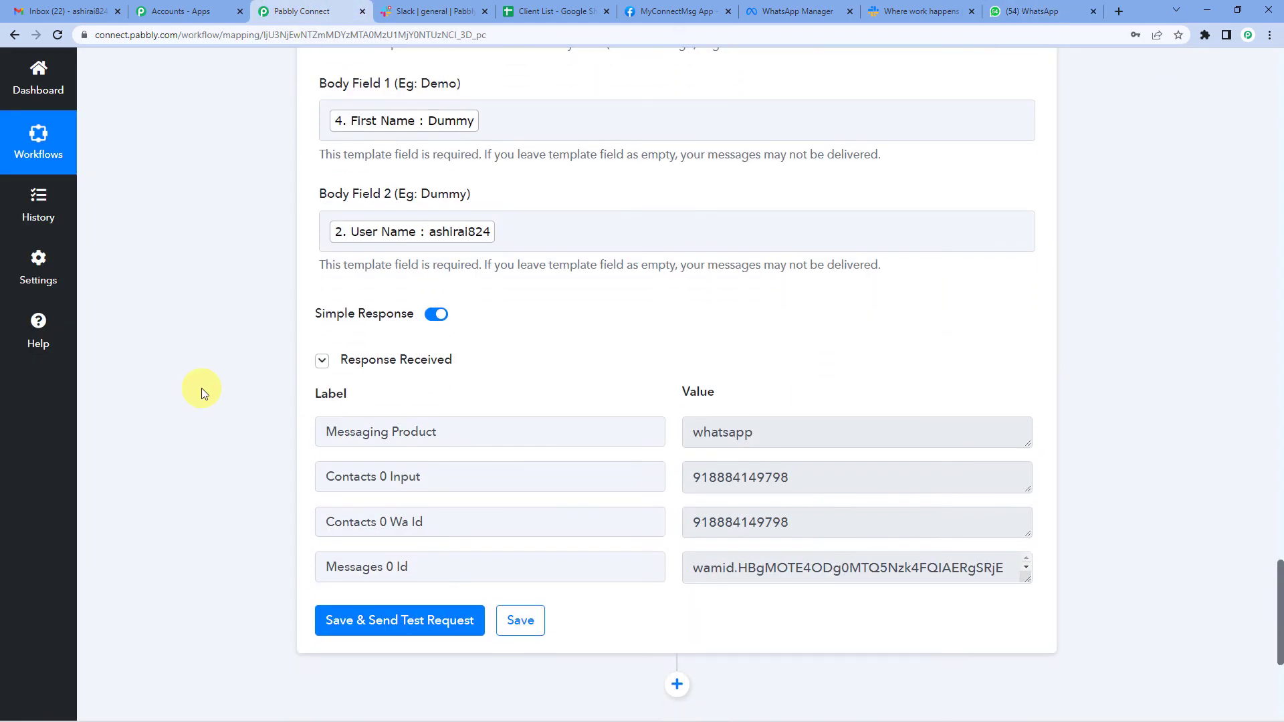
{"action": "scroll", "coordinate": [399, 344], "scroll_direction": "up", "scroll_amount": 3}
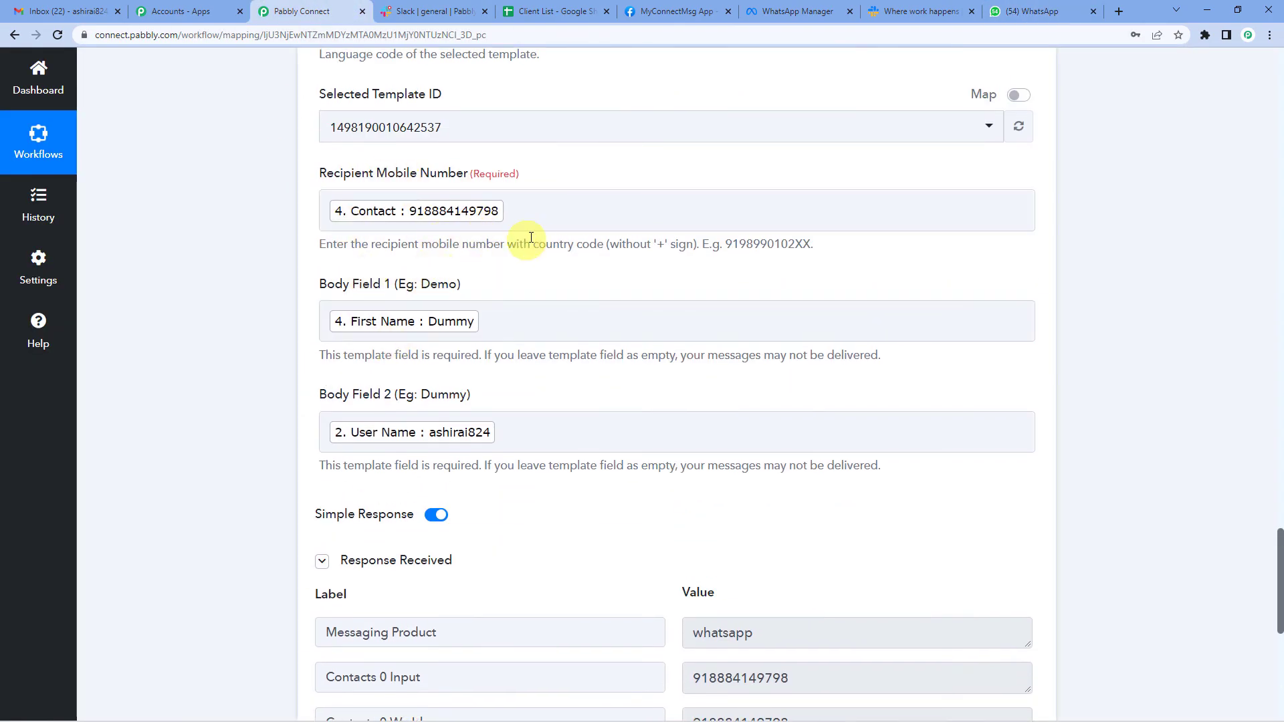
{"action": "left_click", "coordinate": [528, 215]}
{"action": "left_click", "coordinate": [535, 186]}
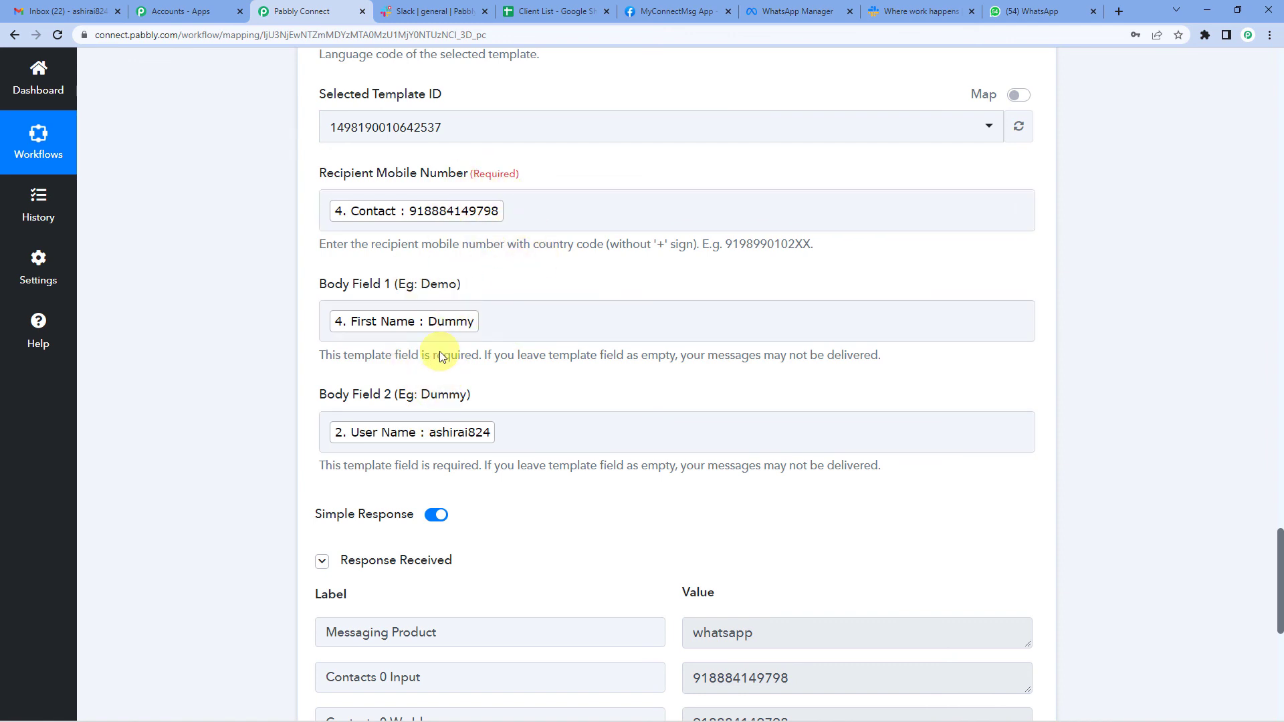
- Review the whole workflow from the Slack trigger through Get User by Id, Google Sheets and Iterator to the WhatsApp action
{"action": "scroll", "coordinate": [440, 351], "scroll_direction": "up", "scroll_amount": 2}
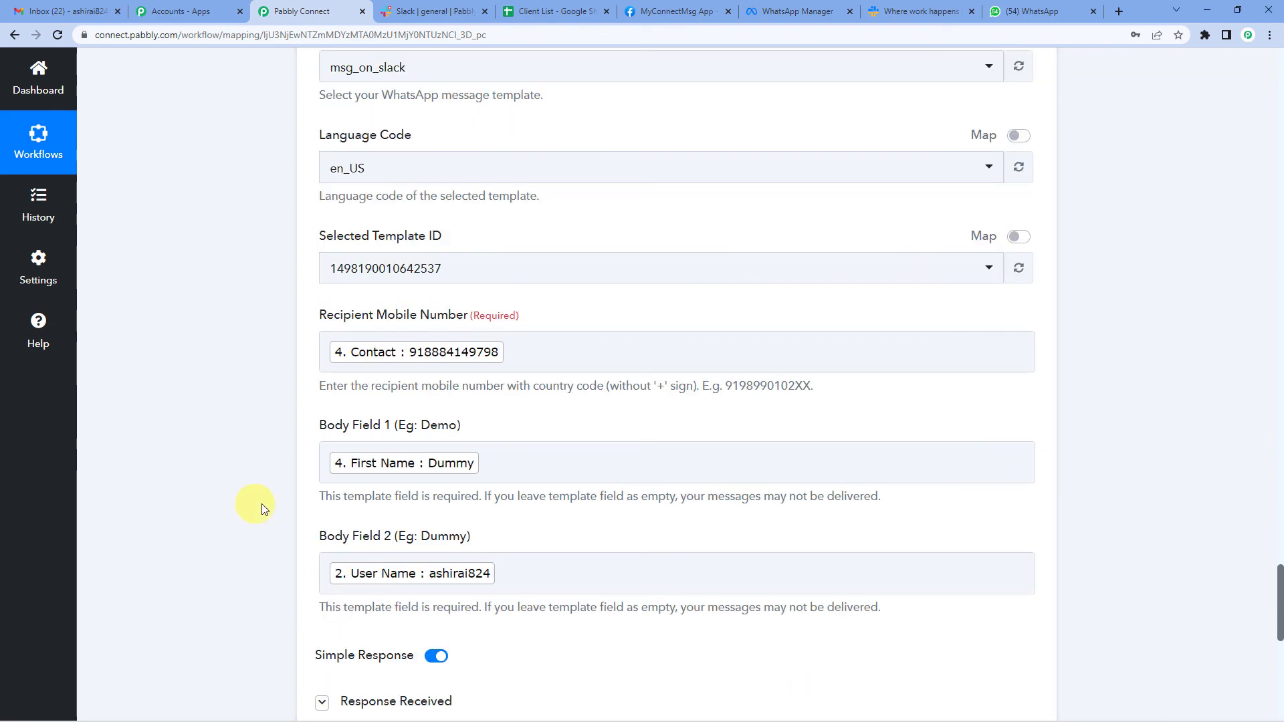
{"action": "scroll", "coordinate": [262, 503], "scroll_direction": "up", "scroll_amount": 20}
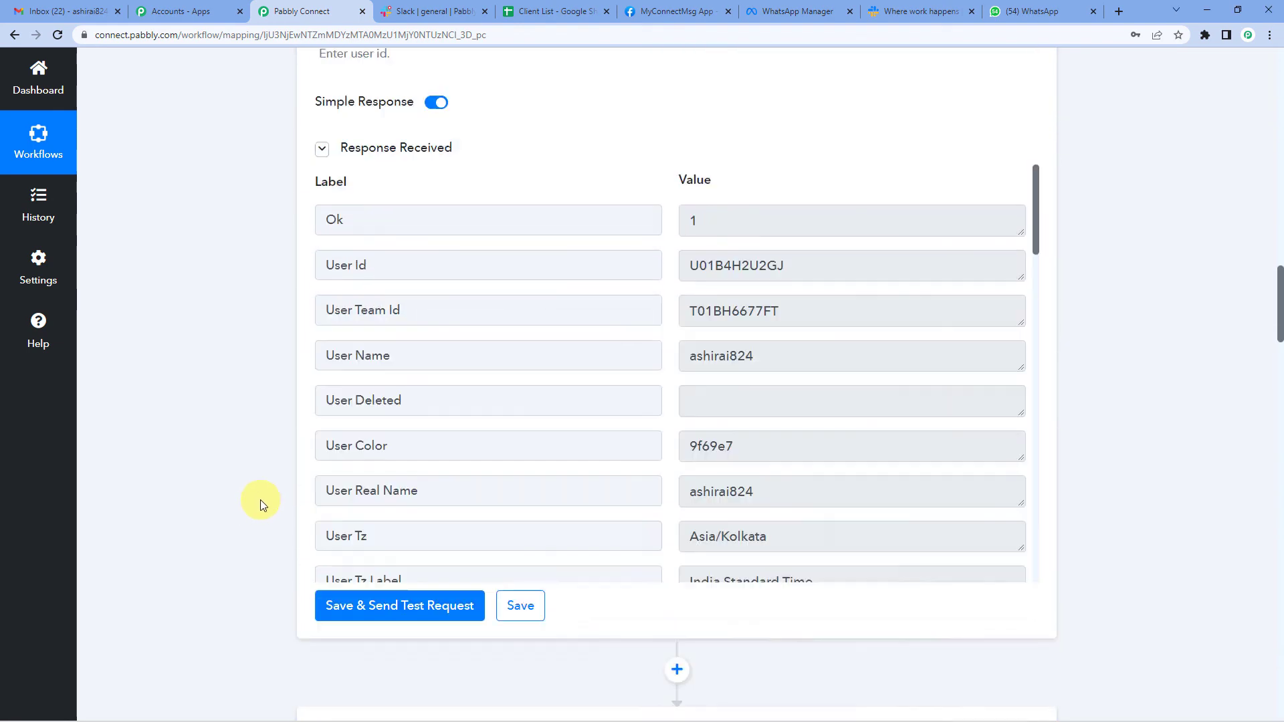
{"action": "scroll", "coordinate": [260, 499], "scroll_direction": "up", "scroll_amount": 20}
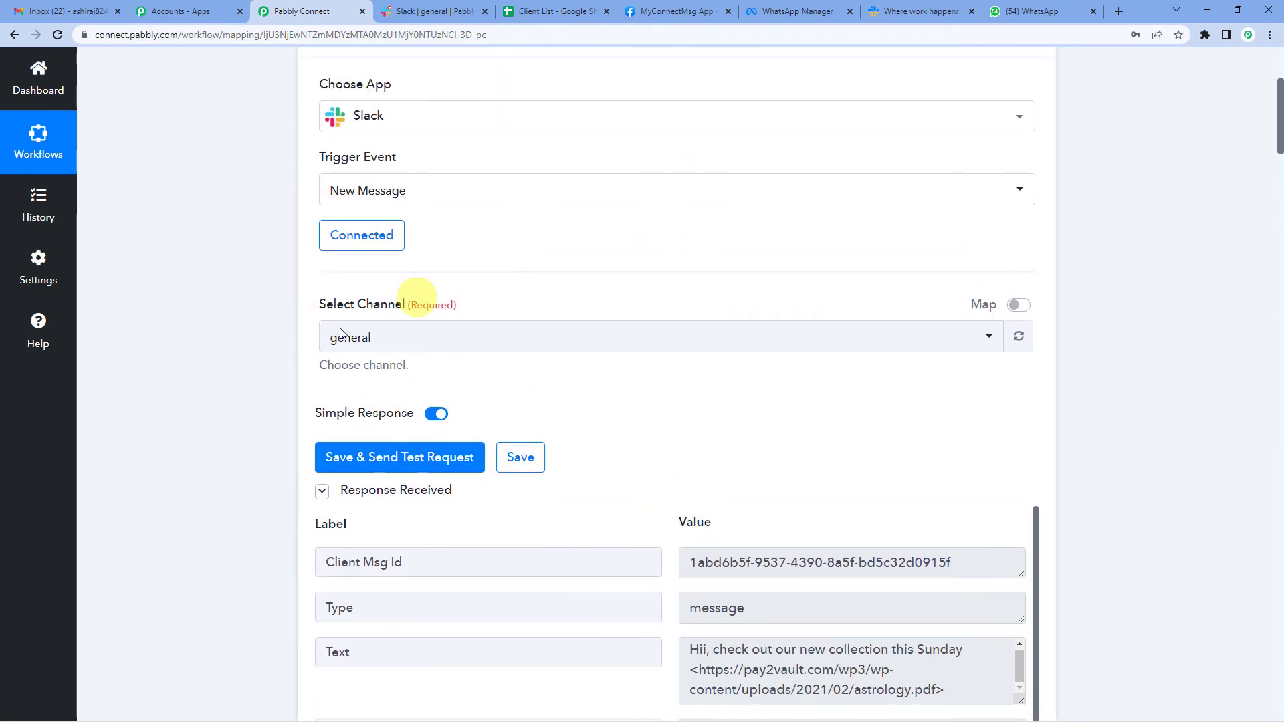
{"action": "scroll", "coordinate": [278, 361], "scroll_direction": "down", "scroll_amount": 15}
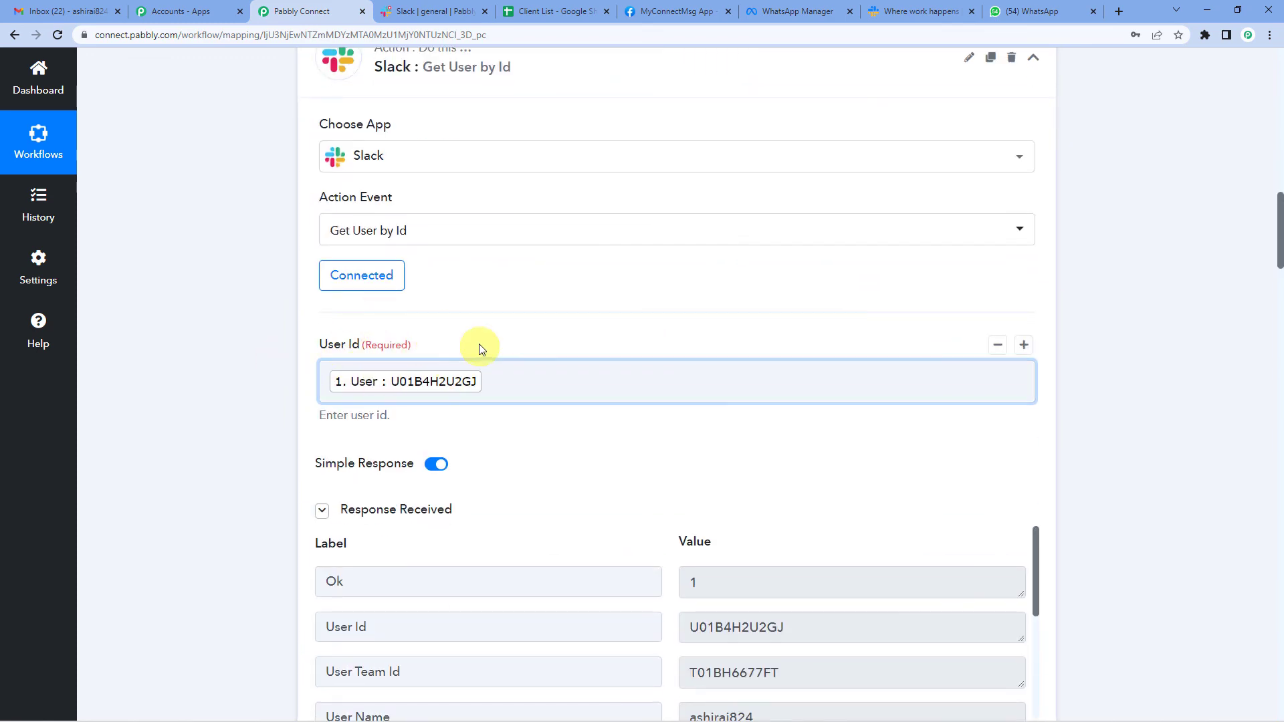
{"action": "scroll", "coordinate": [483, 327], "scroll_direction": "down", "scroll_amount": 4}
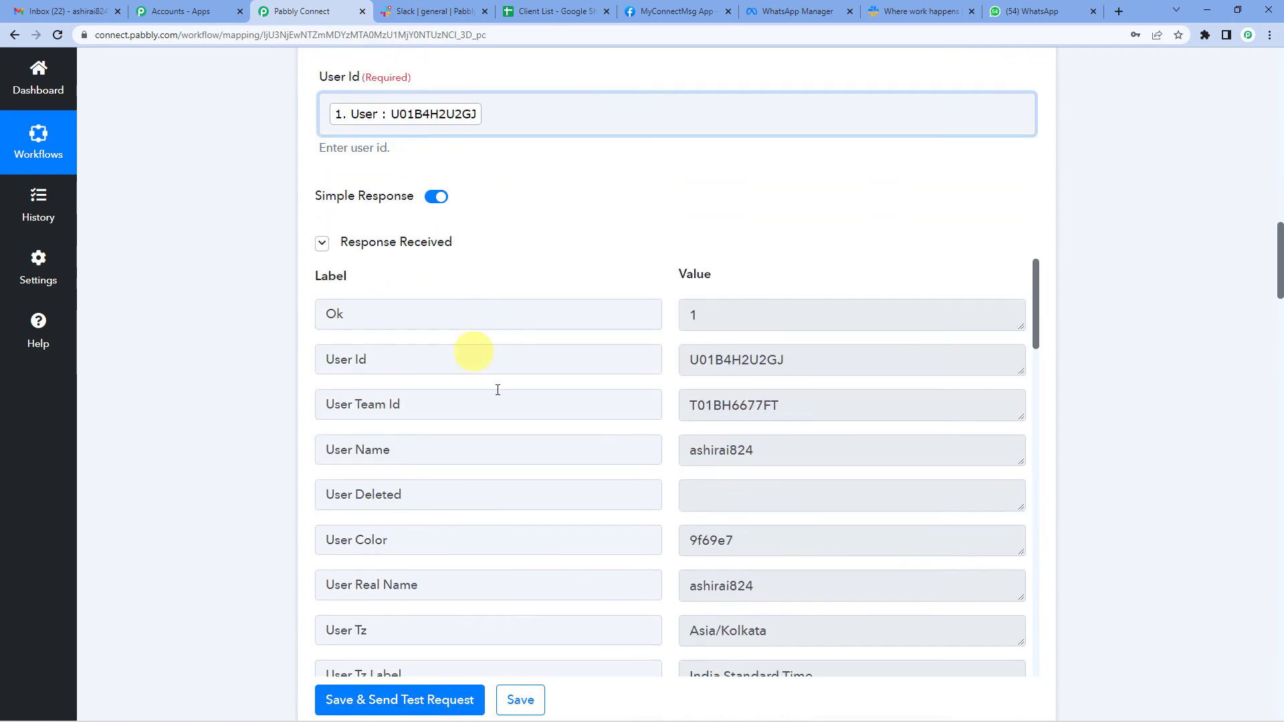
{"action": "scroll", "coordinate": [333, 350], "scroll_direction": "up", "scroll_amount": 3}
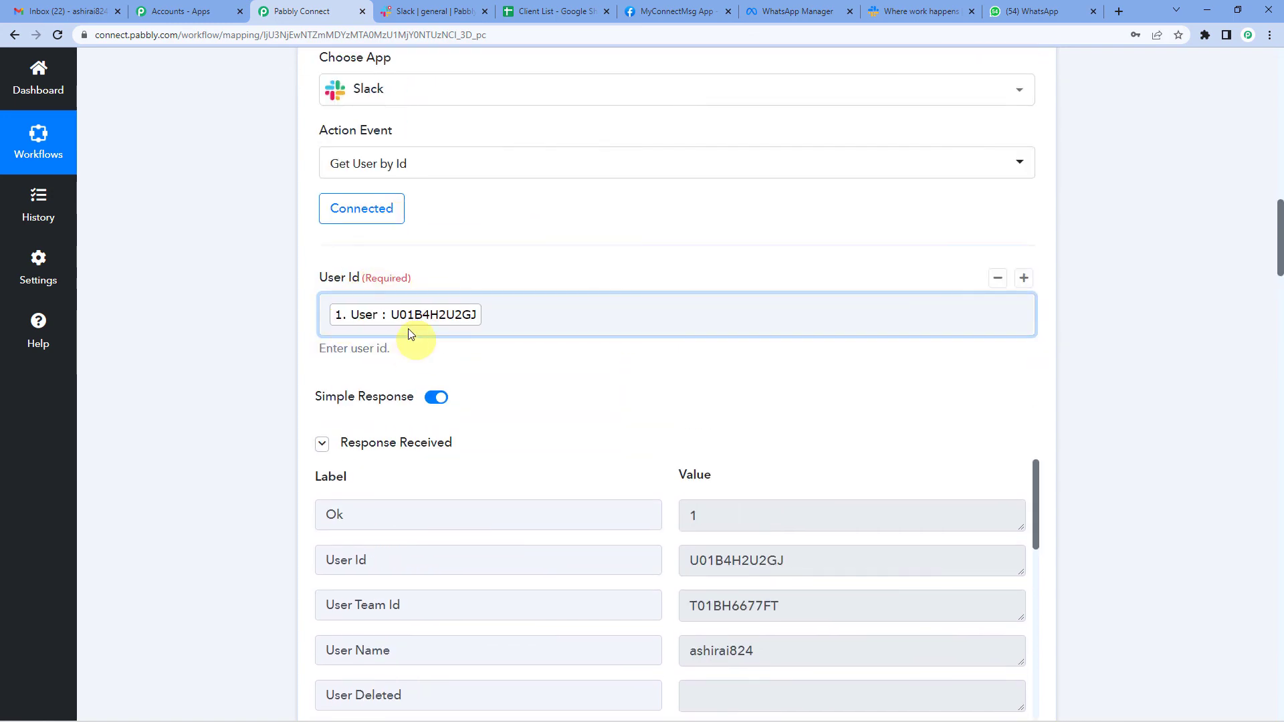
{"action": "scroll", "coordinate": [230, 344], "scroll_direction": "down", "scroll_amount": 10}
{"action": "scroll", "coordinate": [229, 343], "scroll_direction": "down", "scroll_amount": 4}
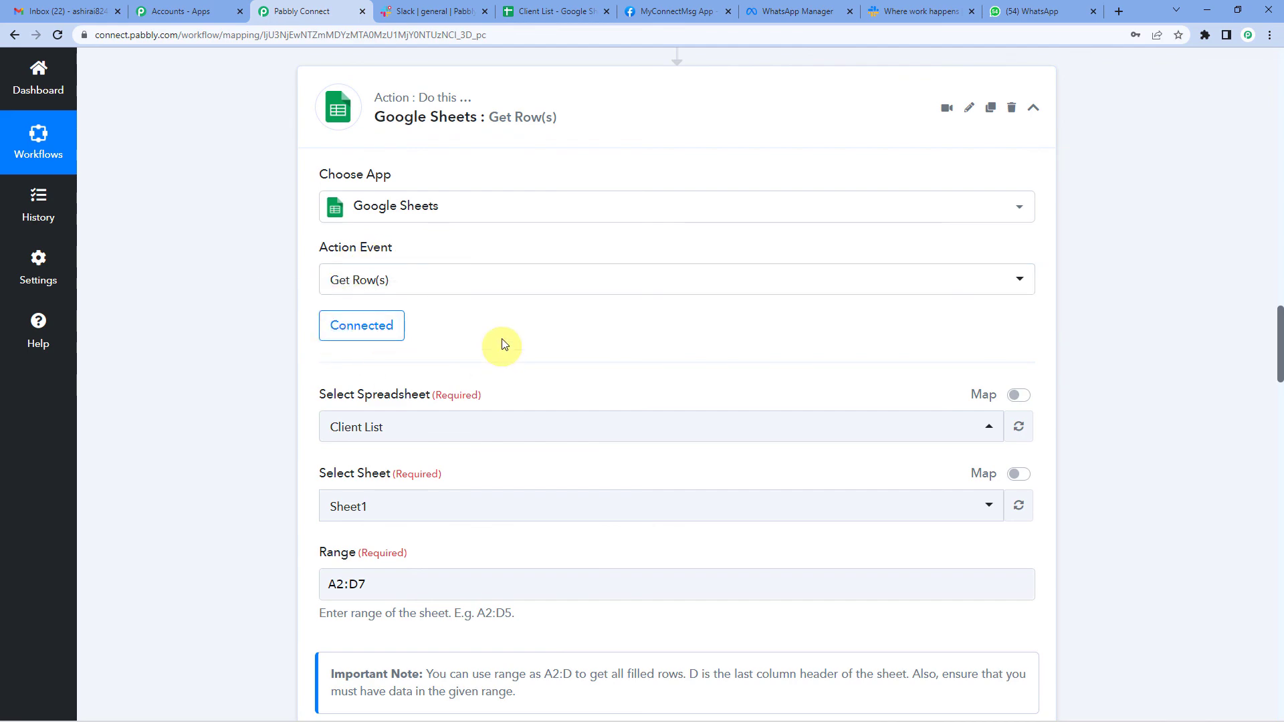
{"action": "left_click", "coordinate": [341, 284]}
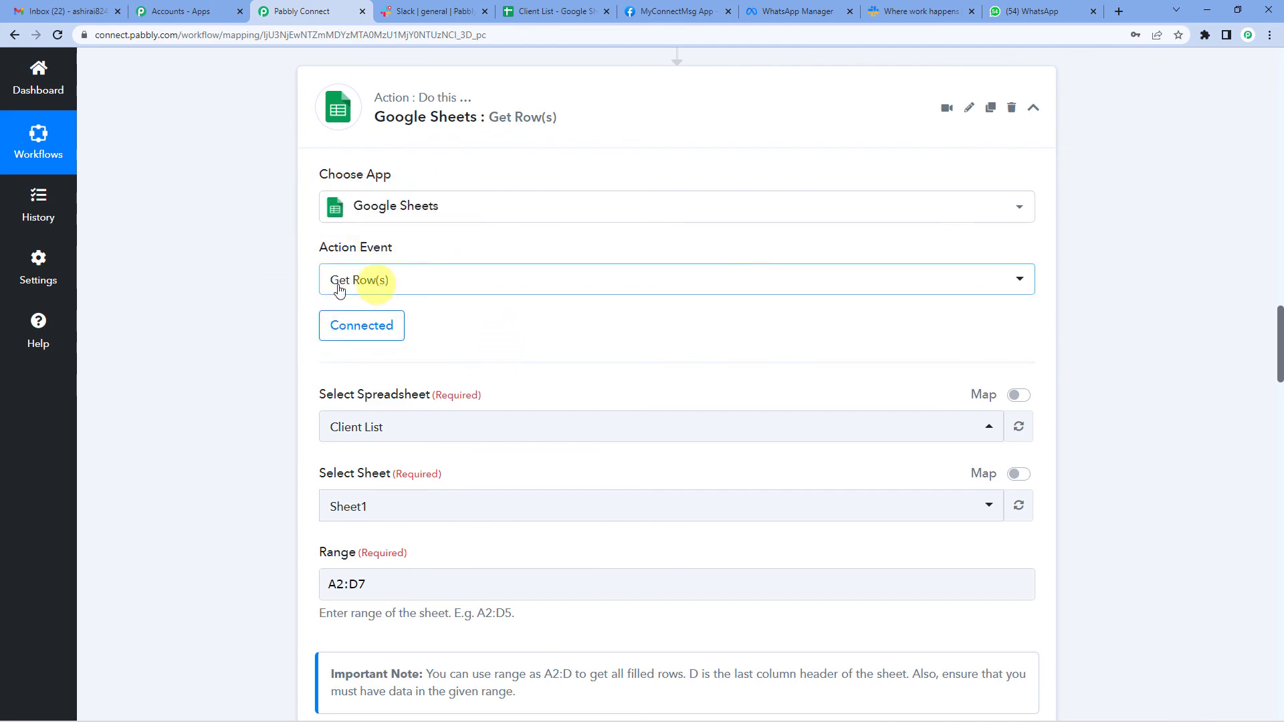
{"action": "scroll", "coordinate": [216, 391], "scroll_direction": "down", "scroll_amount": 14}
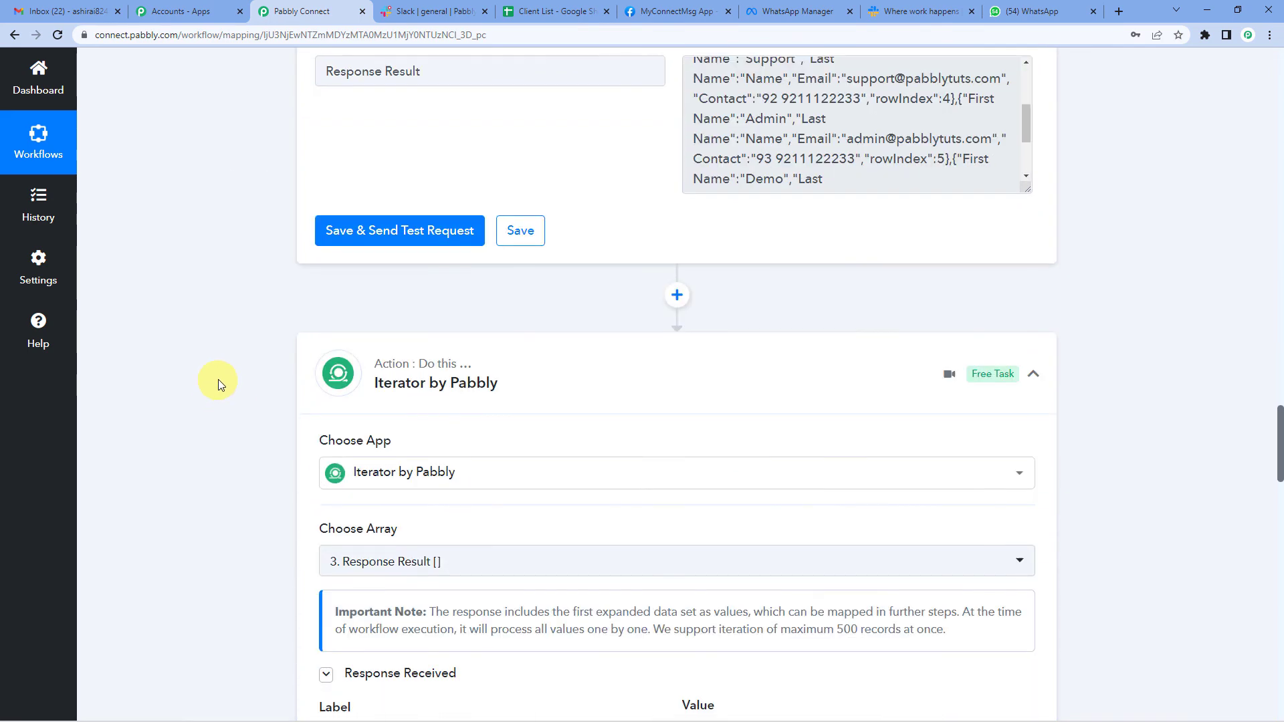
{"action": "scroll", "coordinate": [495, 287], "scroll_direction": "down", "scroll_amount": 4}
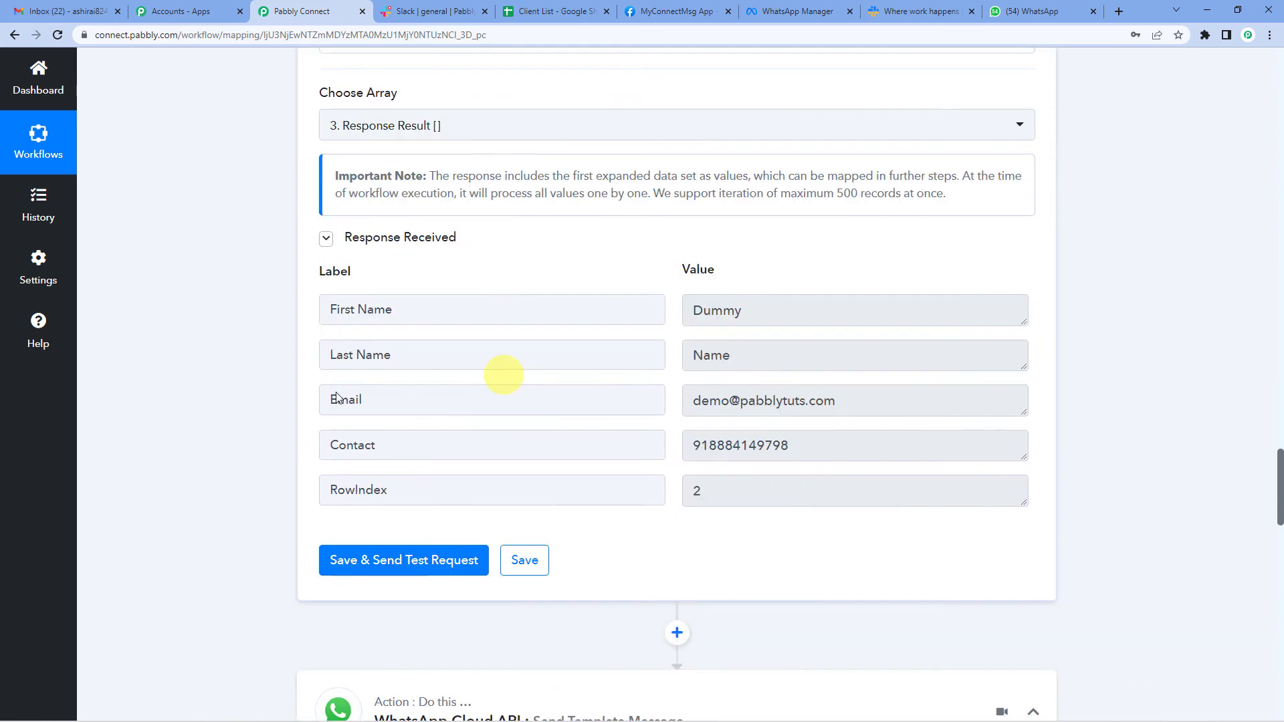
{"action": "scroll", "coordinate": [338, 399], "scroll_direction": "down", "scroll_amount": 16}
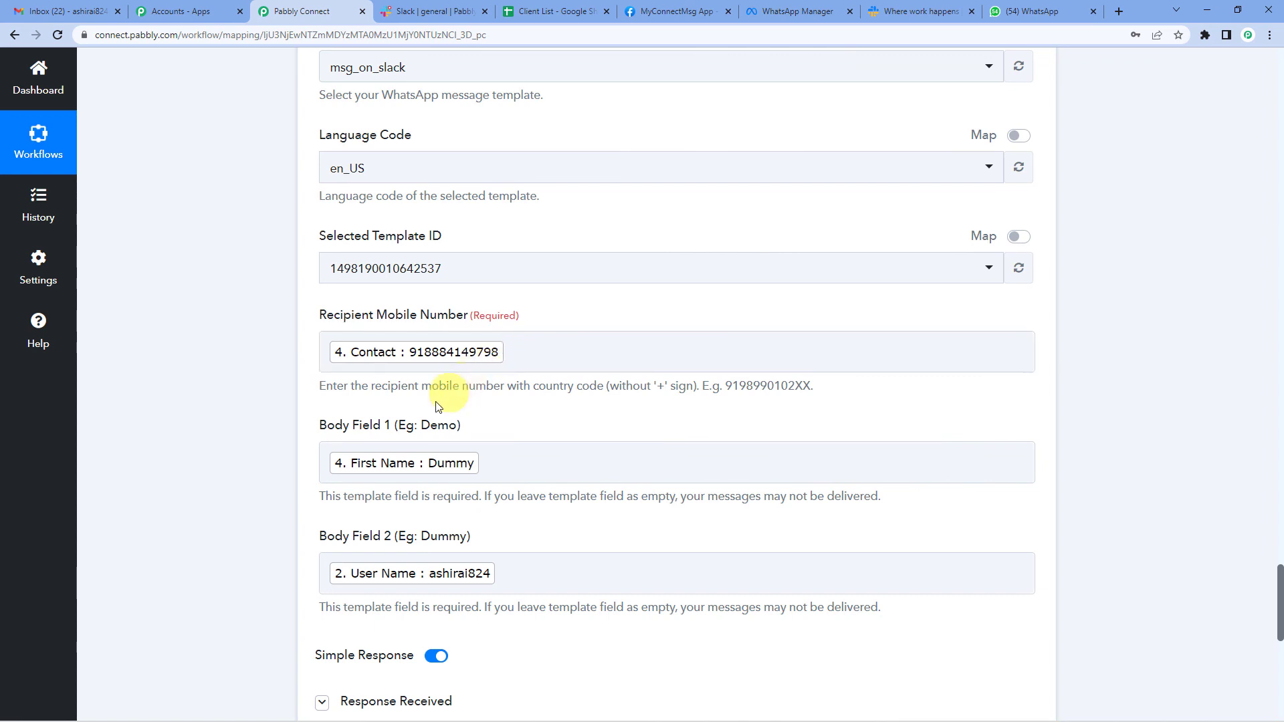
{"action": "scroll", "coordinate": [395, 458], "scroll_direction": "down", "scroll_amount": 2}
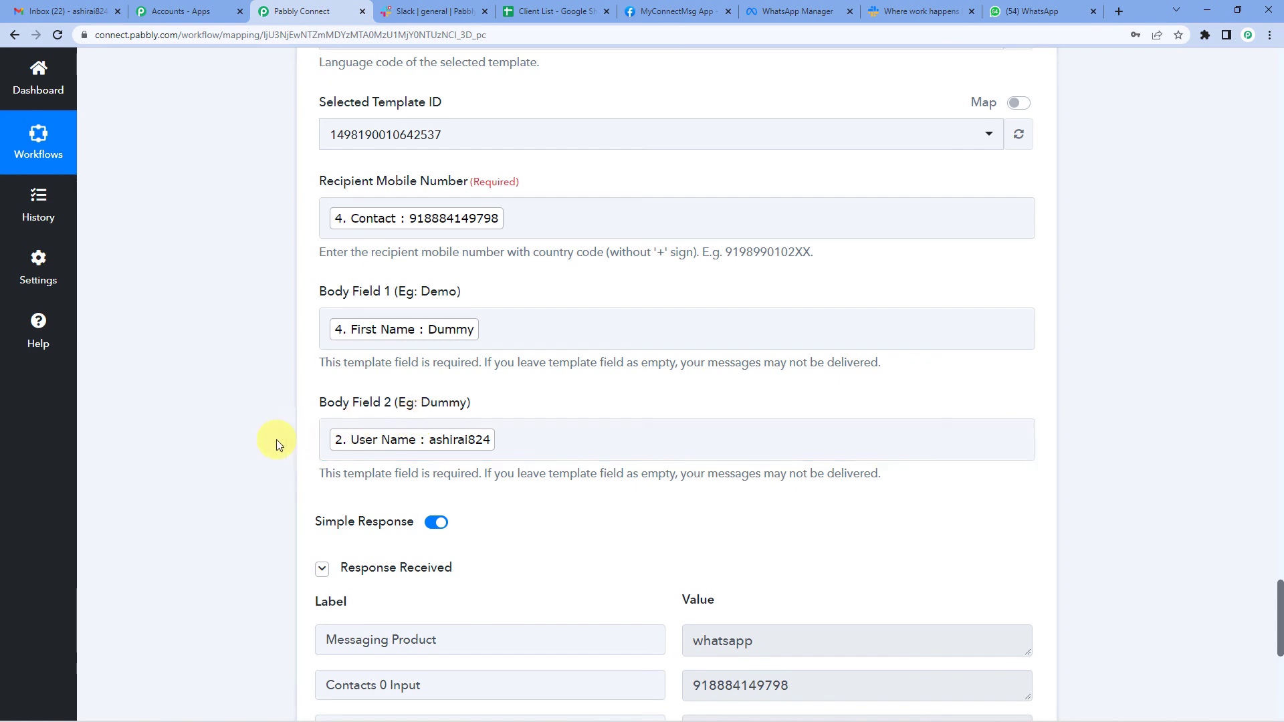
- Collapse the expanded workflow steps from the WhatsApp Cloud API action up to the Slack Get User by Id action
{"action": "scroll", "coordinate": [246, 455], "scroll_direction": "up", "scroll_amount": 12}
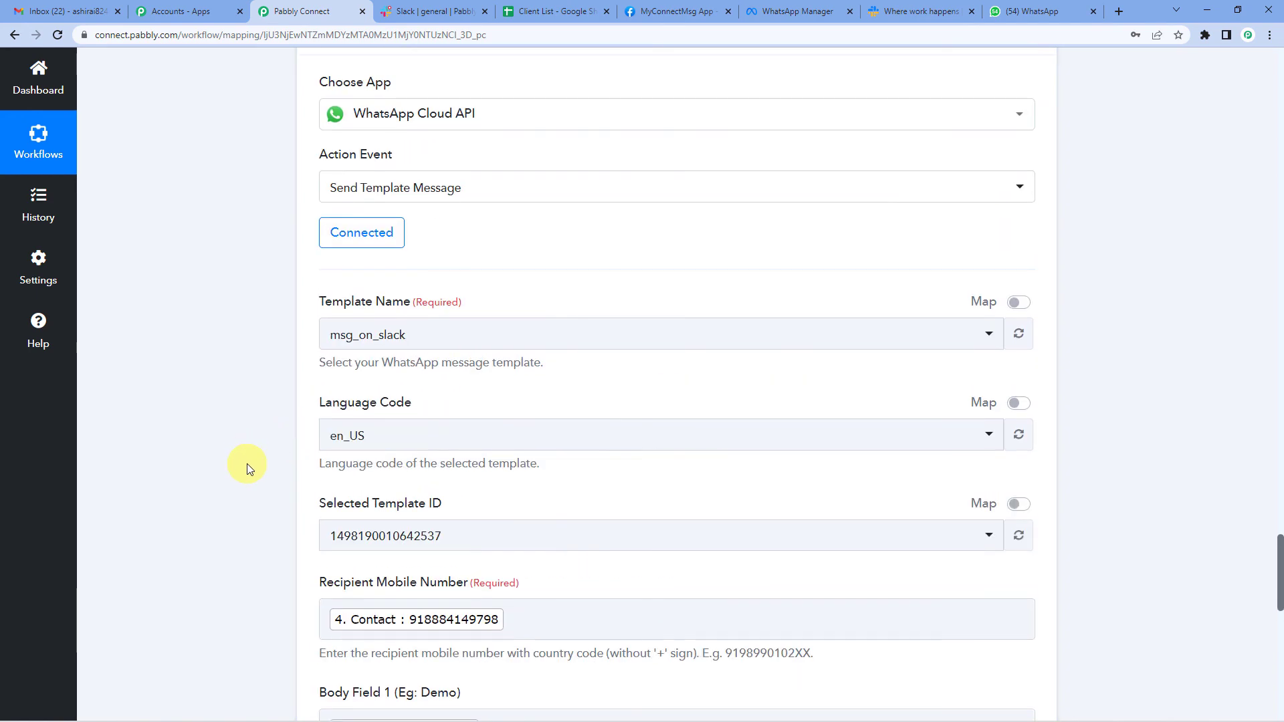
{"action": "left_click", "coordinate": [446, 373]}
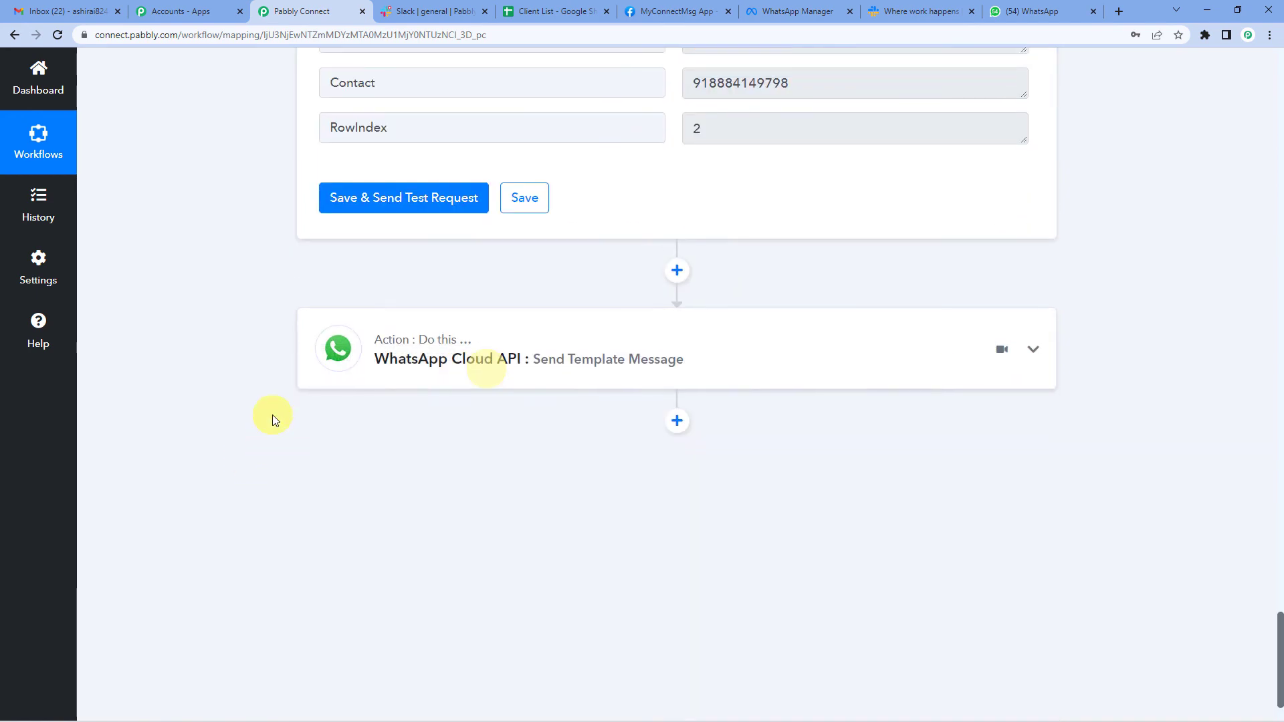
{"action": "scroll", "coordinate": [271, 410], "scroll_direction": "up", "scroll_amount": 5}
{"action": "scroll", "coordinate": [271, 407], "scroll_direction": "up", "scroll_amount": 4}
{"action": "scroll", "coordinate": [434, 522], "scroll_direction": "down", "scroll_amount": 3}
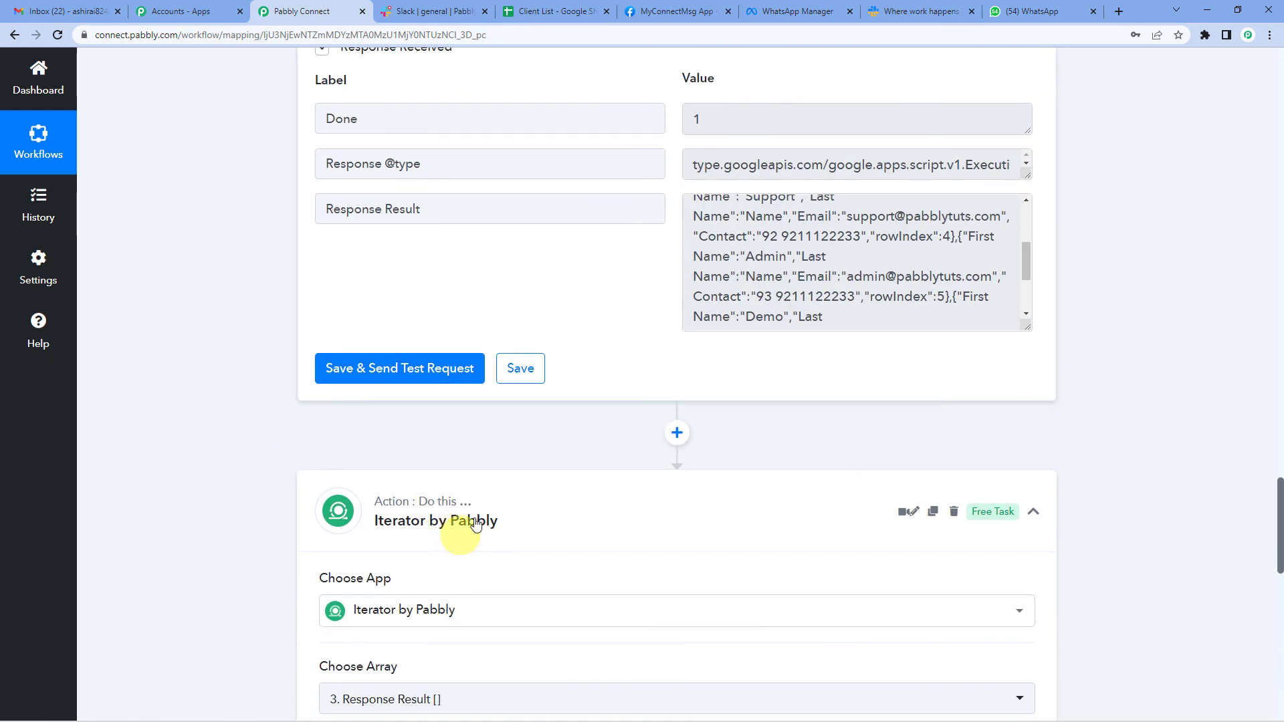
{"action": "scroll", "coordinate": [220, 408], "scroll_direction": "up", "scroll_amount": 11}
{"action": "scroll", "coordinate": [200, 375], "scroll_direction": "up", "scroll_amount": 15}
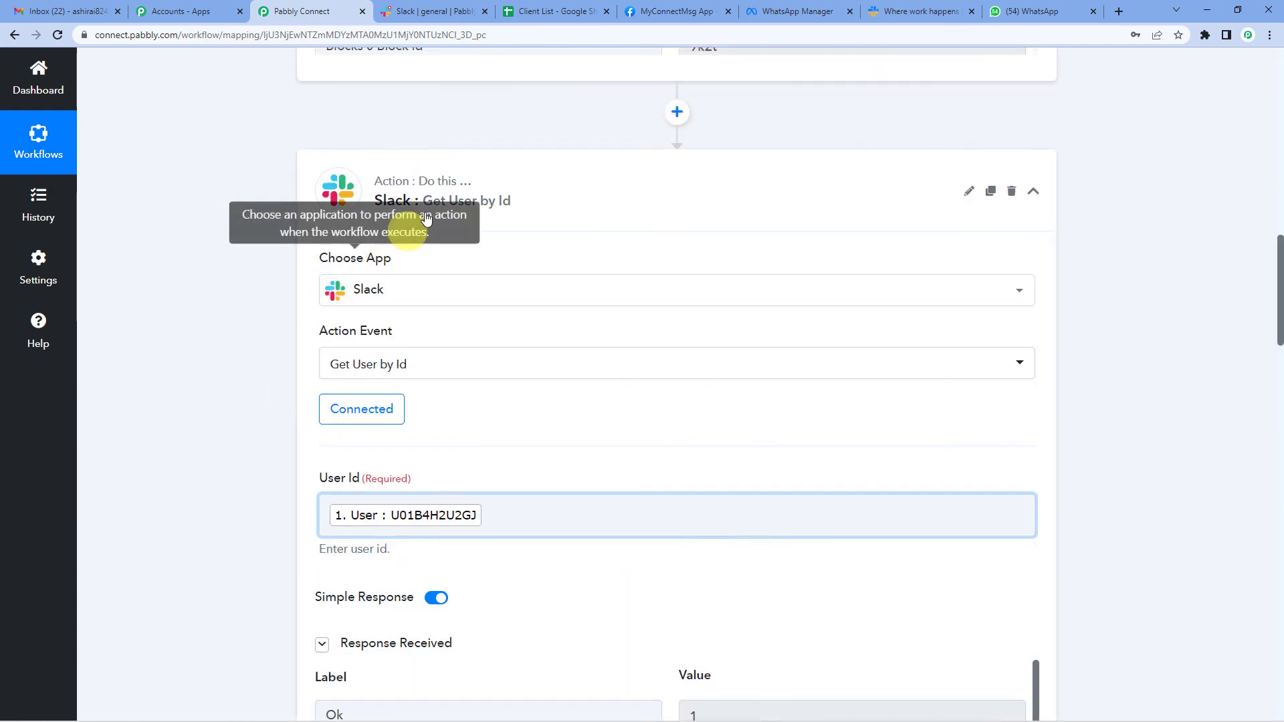
{"action": "left_click", "coordinate": [396, 235]}
{"action": "scroll", "coordinate": [292, 279], "scroll_direction": "up", "scroll_amount": 5}
{"action": "scroll", "coordinate": [450, 165], "scroll_direction": "up", "scroll_amount": 10}
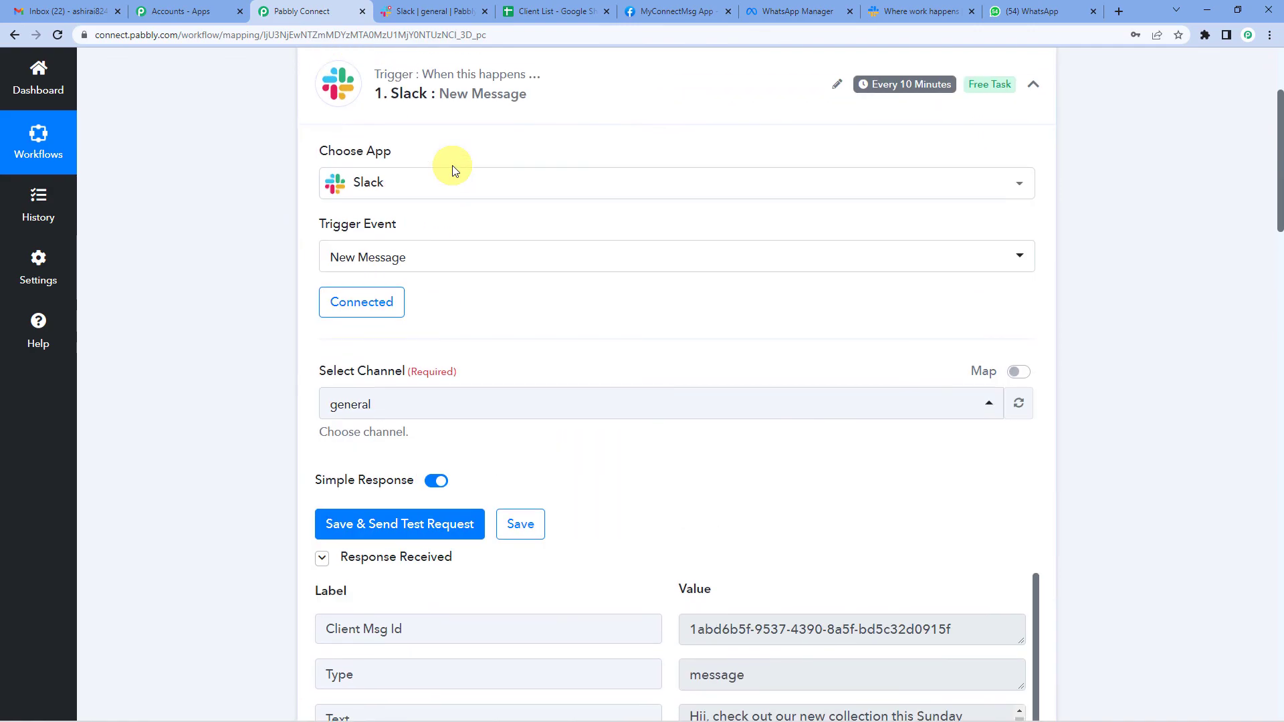
{"action": "left_click", "coordinate": [450, 259]}
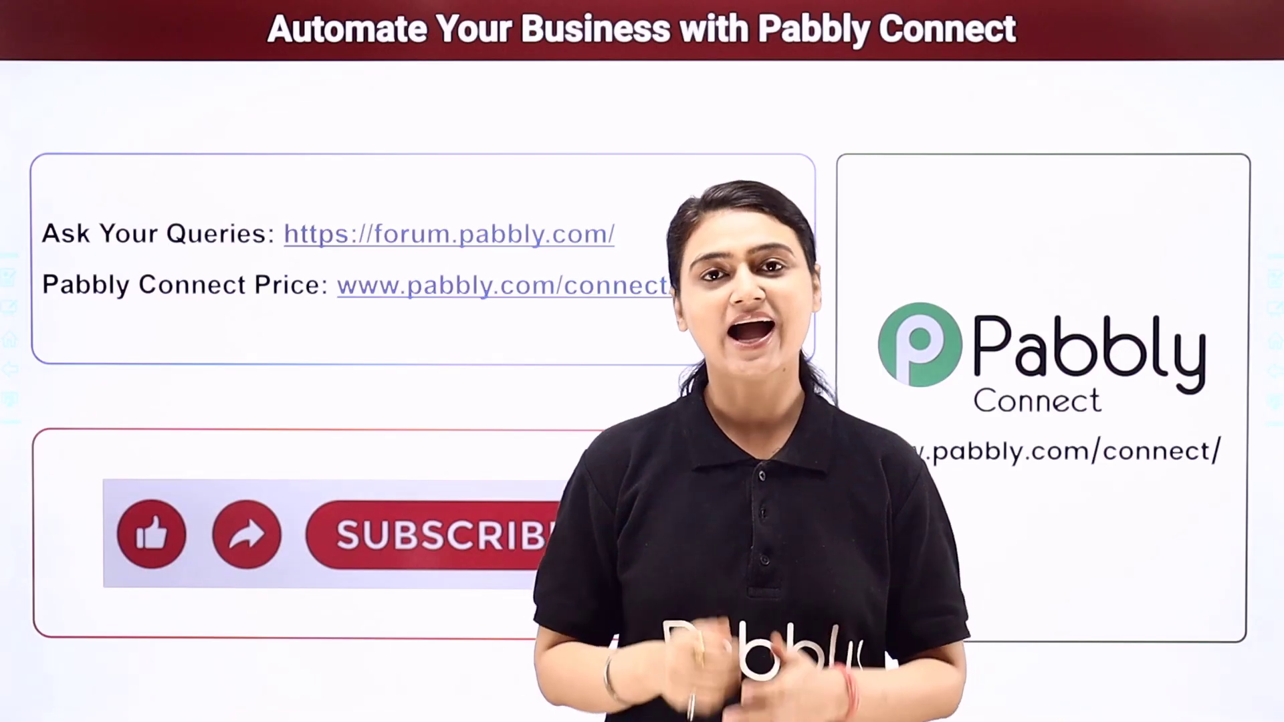